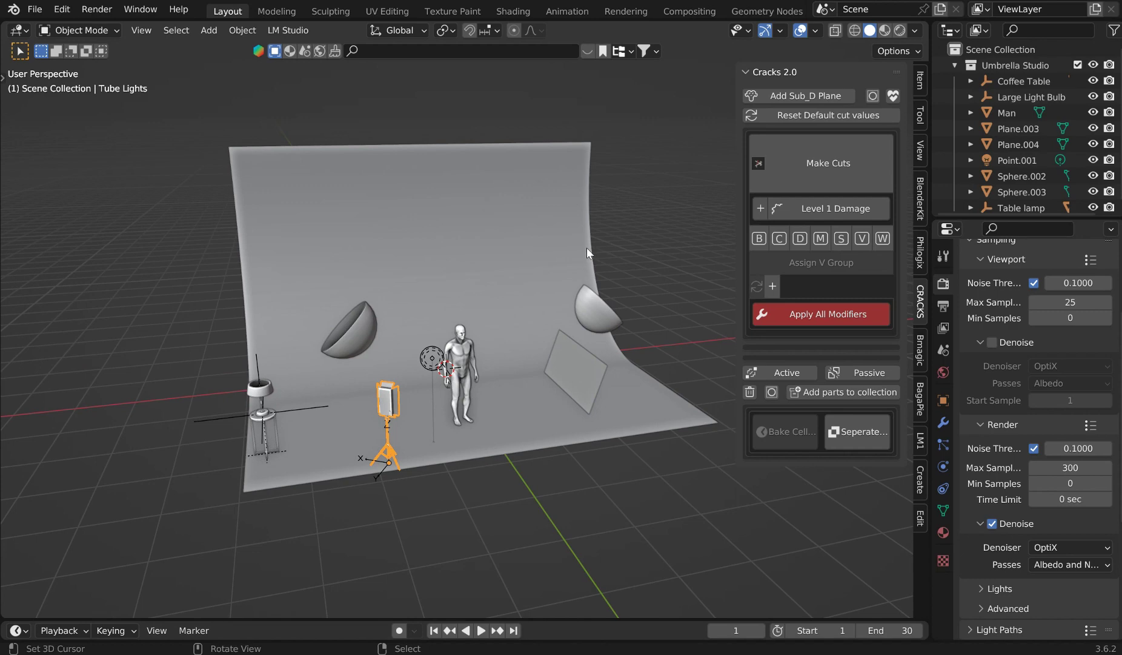
- Add a cube mesh to the studio scene
scroll(499, 379, "up", 5)
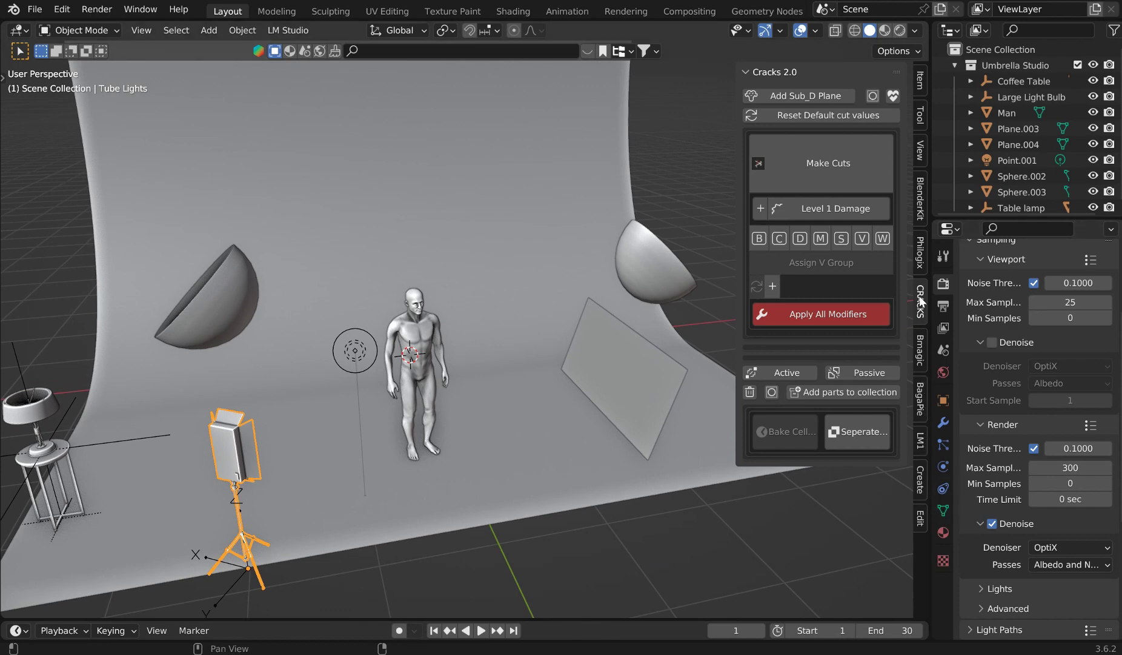
scroll(499, 242, "down", 4)
middle_click_drag(499, 242, 410, 306)
key("shift+a")
mouse_move(409, 306)
left_click(502, 338)
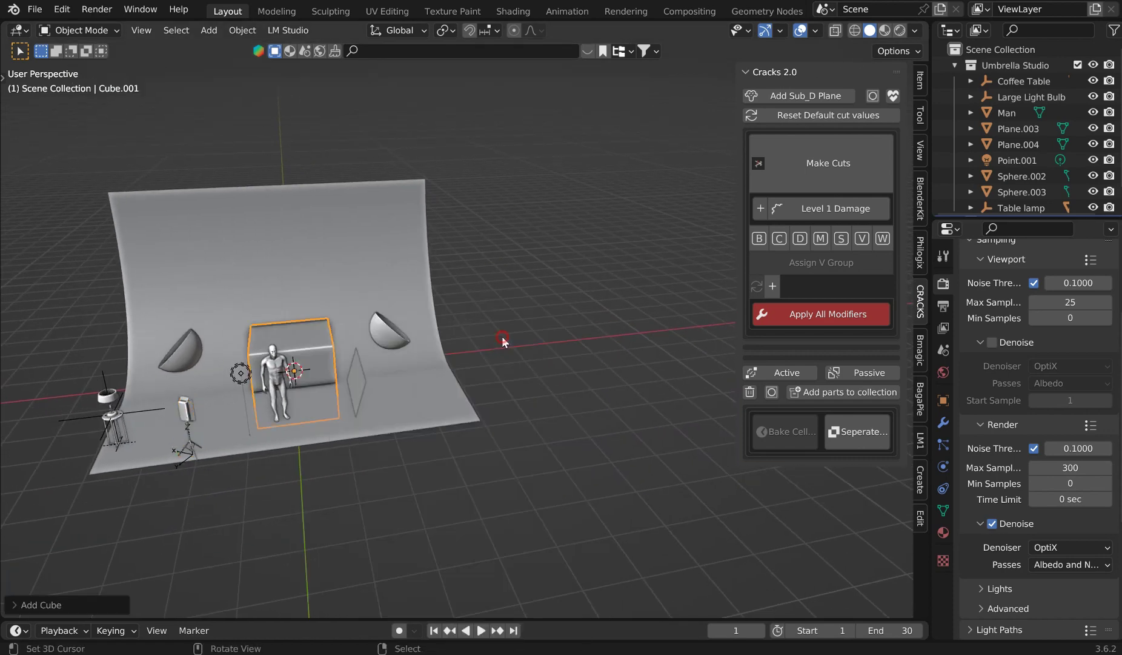
- Move the cube along X until it is clear of the studio backdrop, and raise it 1 m along Z
key("g")
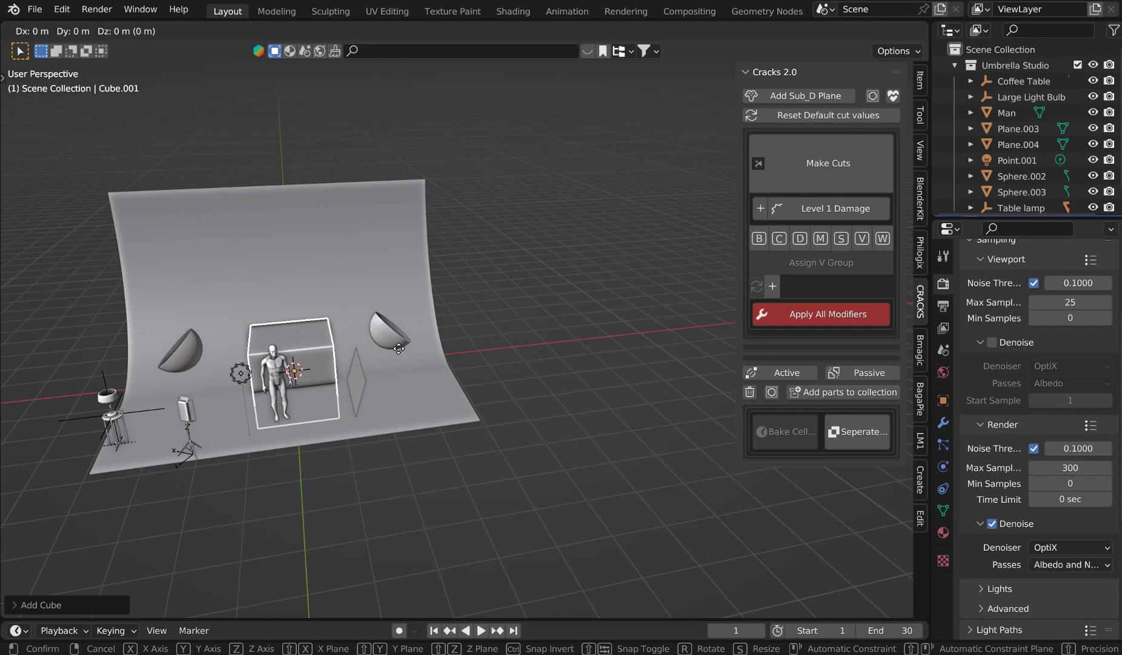
key("x")
left_click(646, 334)
middle_click_drag(646, 334, 643, 316)
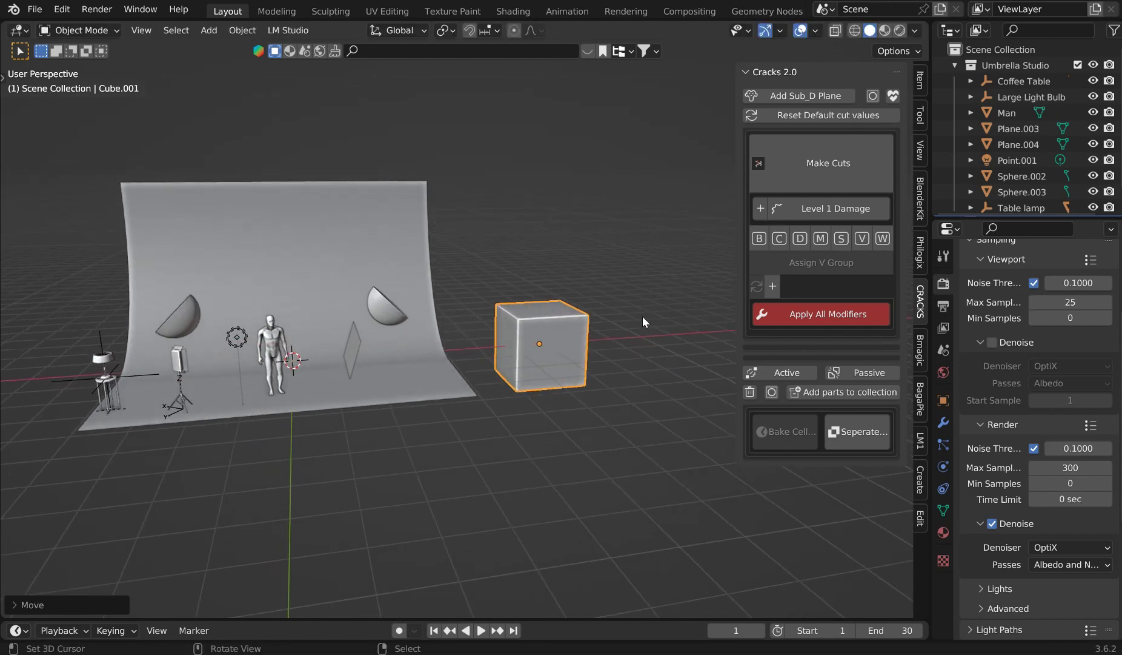
type("gz1")
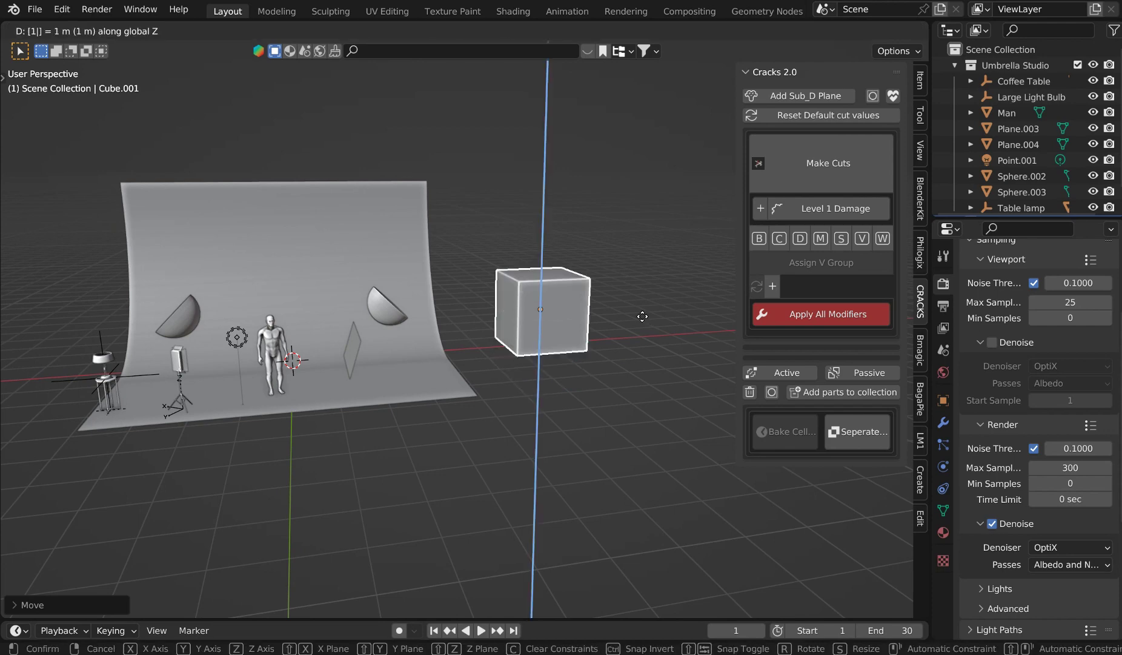
key("Return")
middle_click_drag(643, 315, 556, 385)
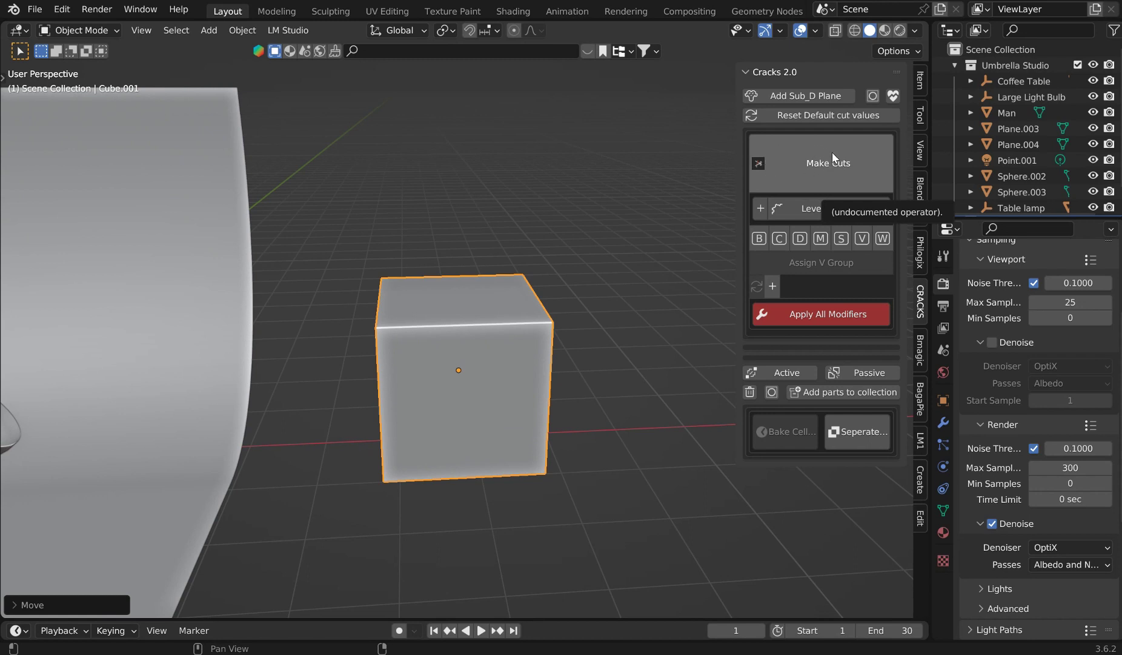
- Generate crack cuts on the cube with the Cracks add-on's Make Cuts operation and review its cut settings
left_click(806, 164)
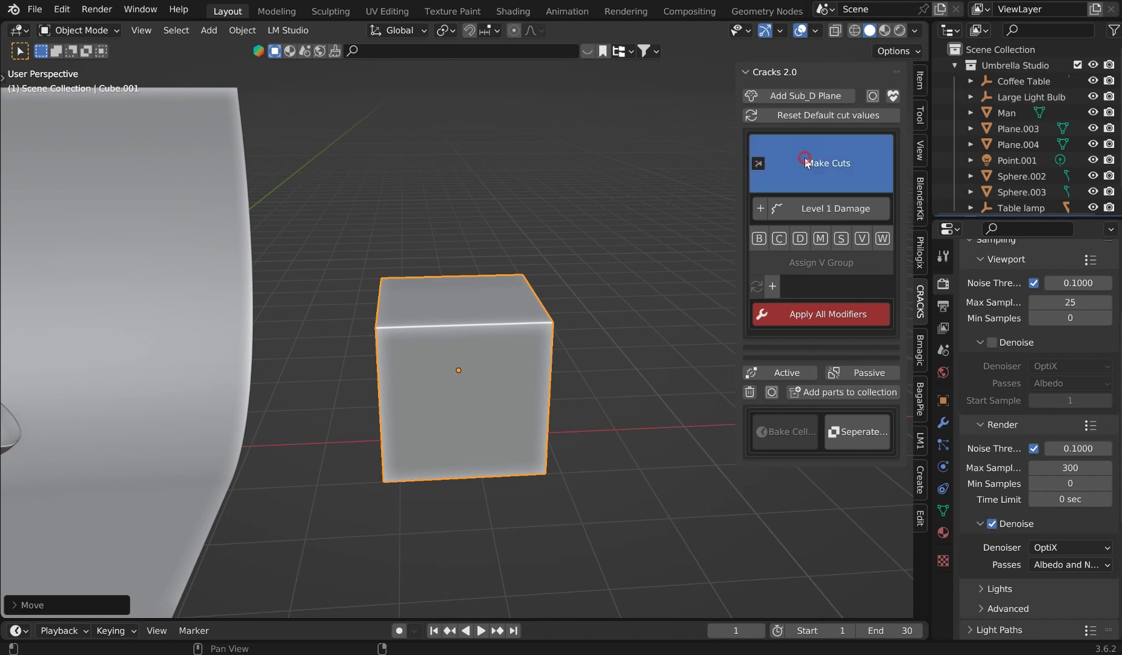
scroll(775, 291, "down", 5)
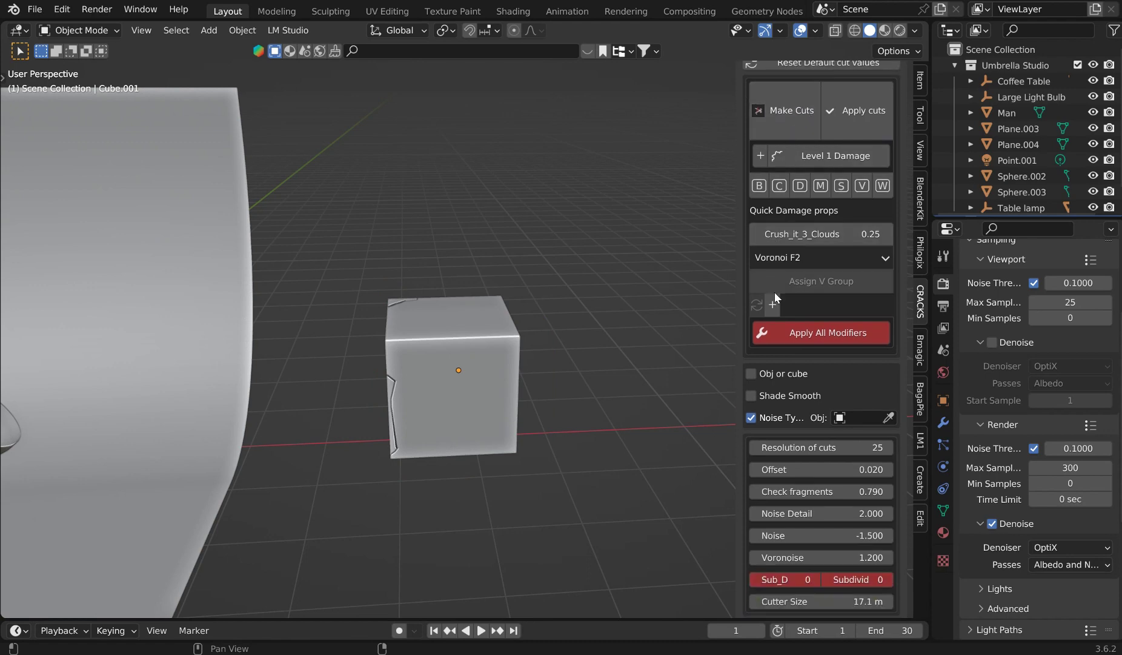
scroll(759, 323, "down", 2)
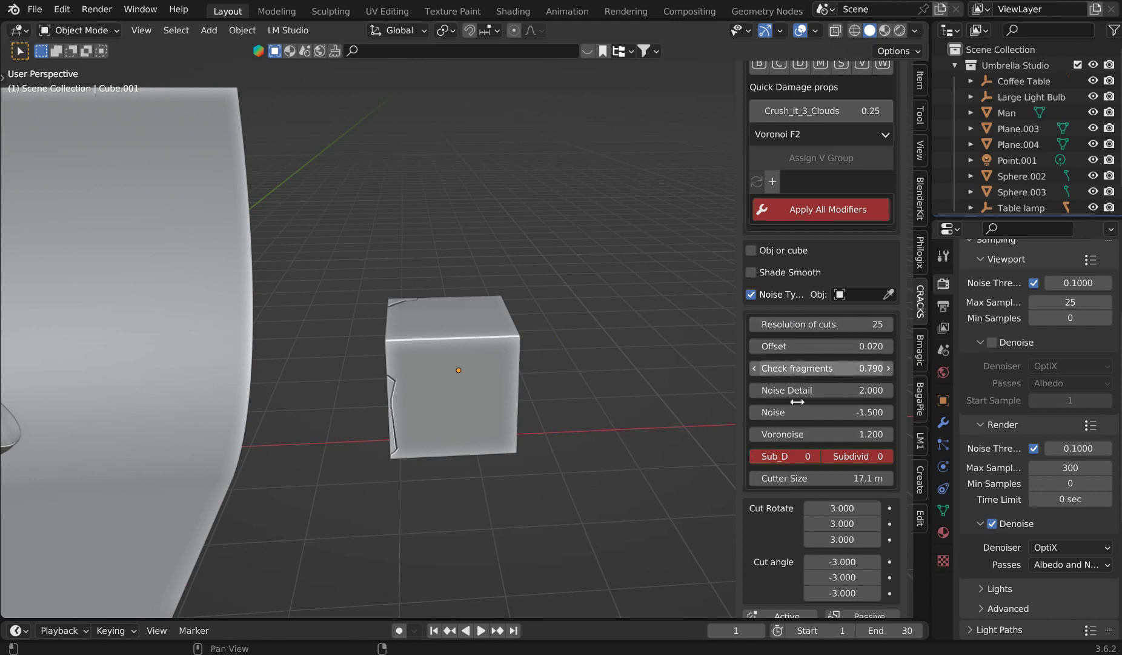
scroll(844, 427, "down", 4)
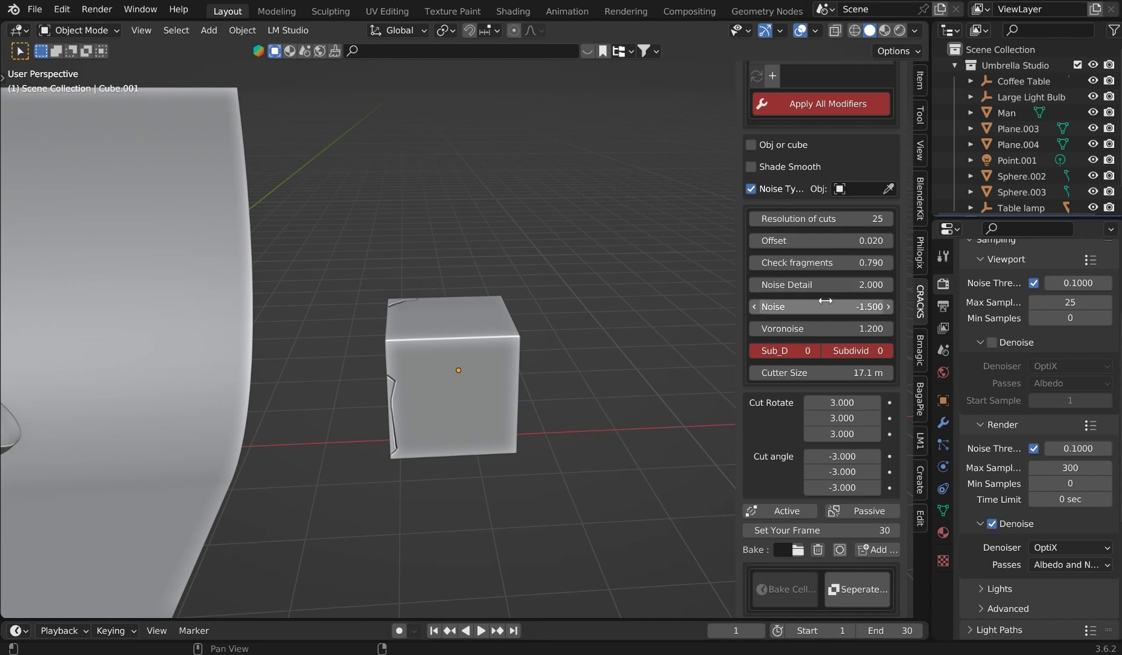
middle_click_drag(505, 371, 563, 390)
- Enlarge the timeline area below the viewport so its frame ruler shows
left_click_drag(363, 619, 363, 561)
scroll(587, 397, "down", 2)
scroll(826, 164, "up", 8)
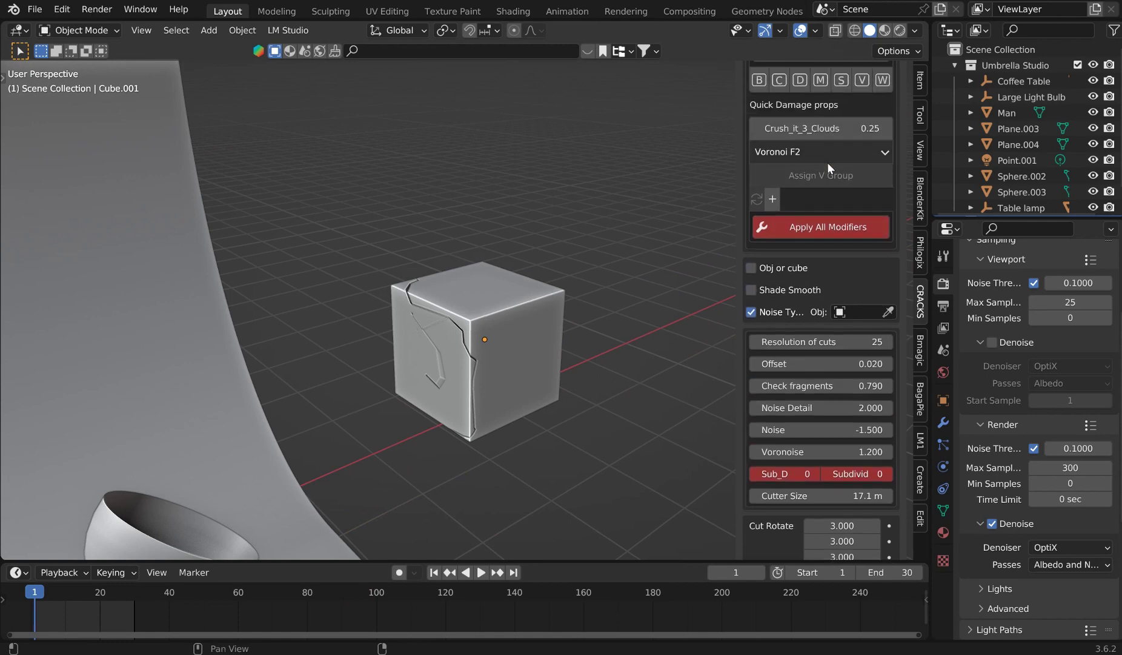
- Reset the cut values to their defaults and disable Noise Type for the cube's crack
scroll(800, 178, "up", 4)
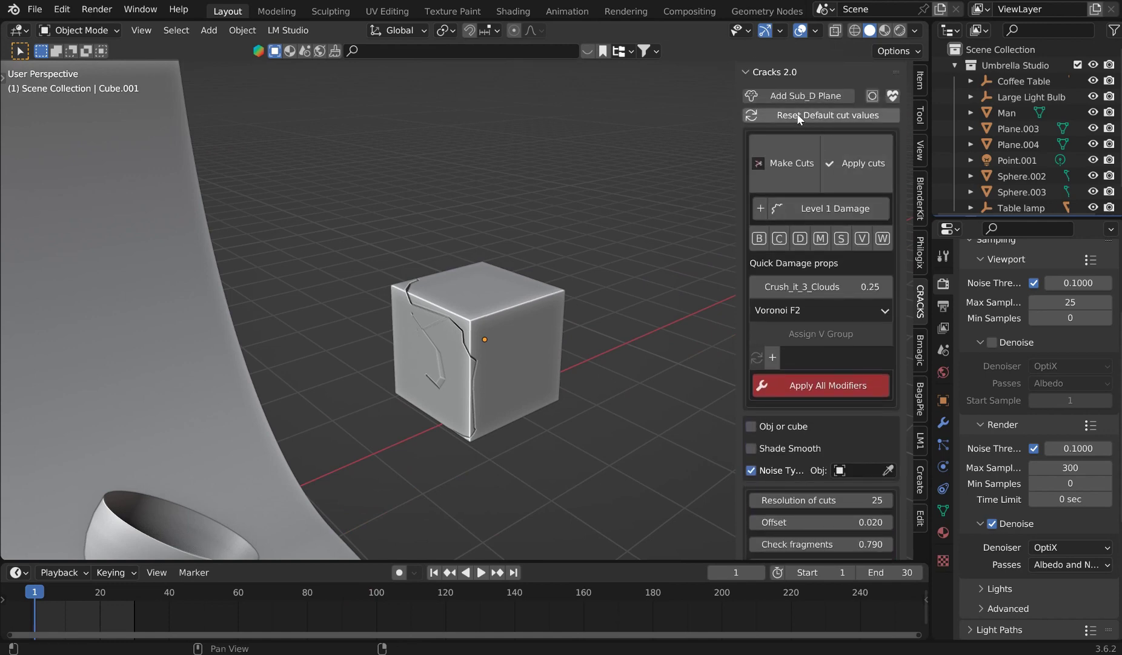
left_click(787, 116)
scroll(763, 378, "down", 4)
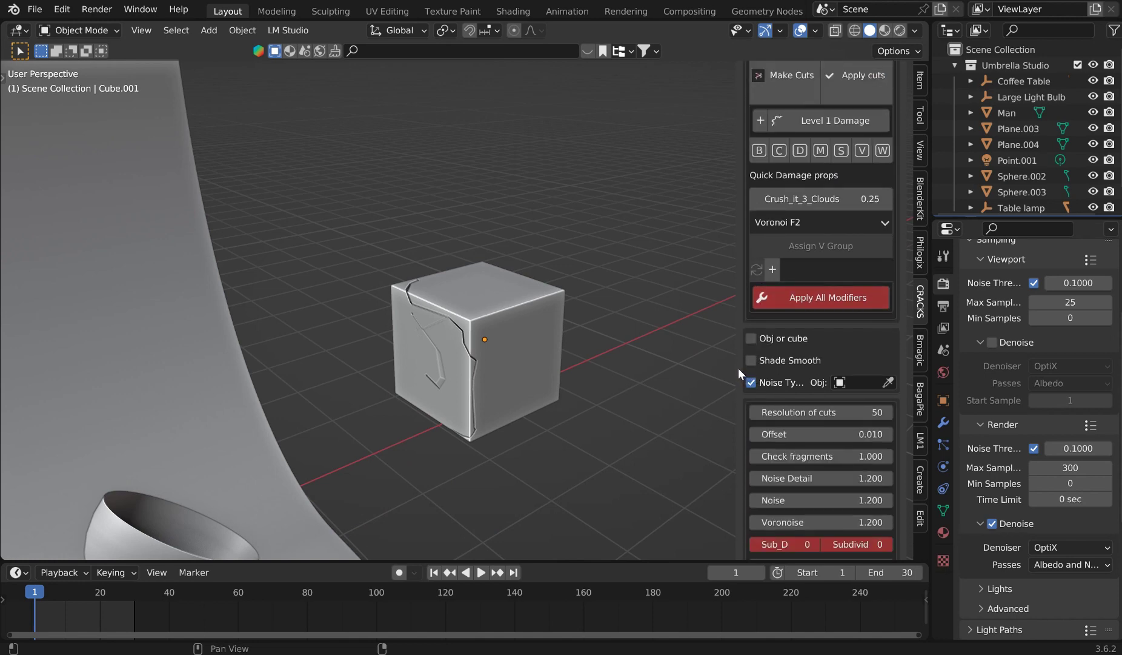
left_click_drag(737, 367, 712, 363)
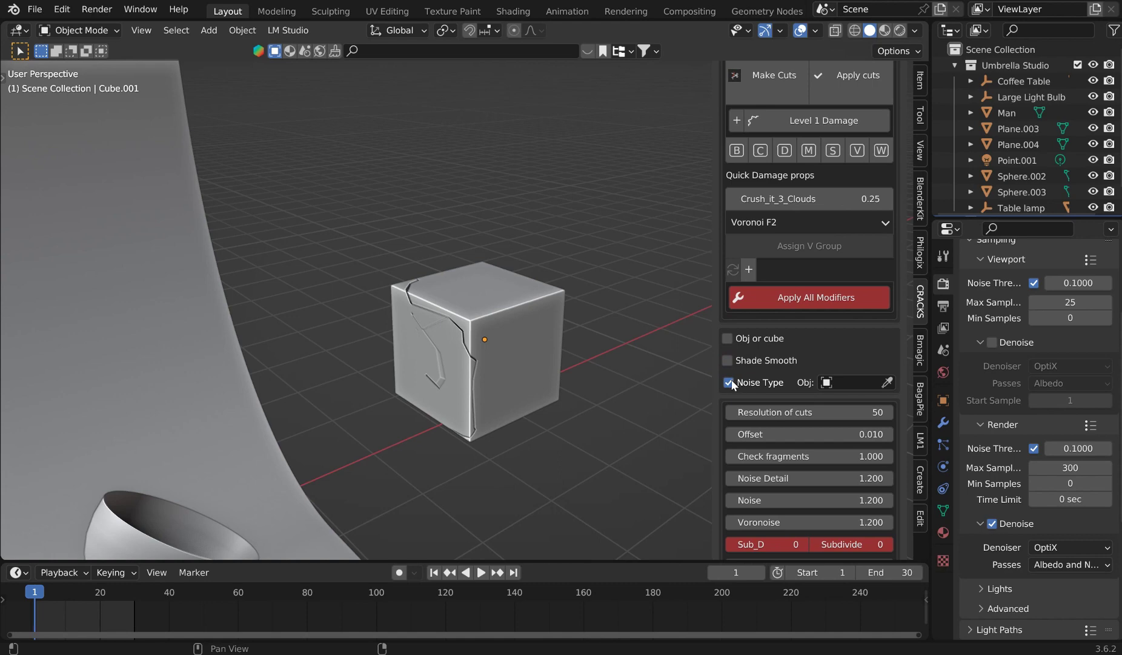
left_click(731, 380)
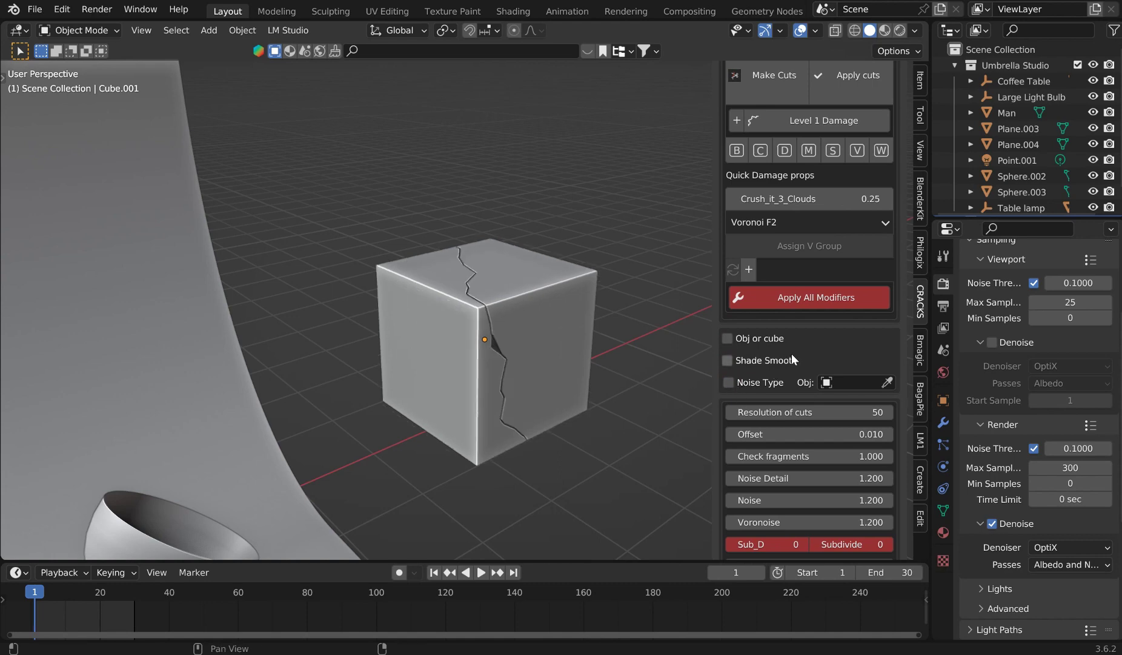
- Inspect the crack on the cube up close and set the Resolution of cuts to 75
middle_click_drag(587, 314, 544, 311)
scroll(544, 311, "up", 2)
scroll(509, 330, "up", 2)
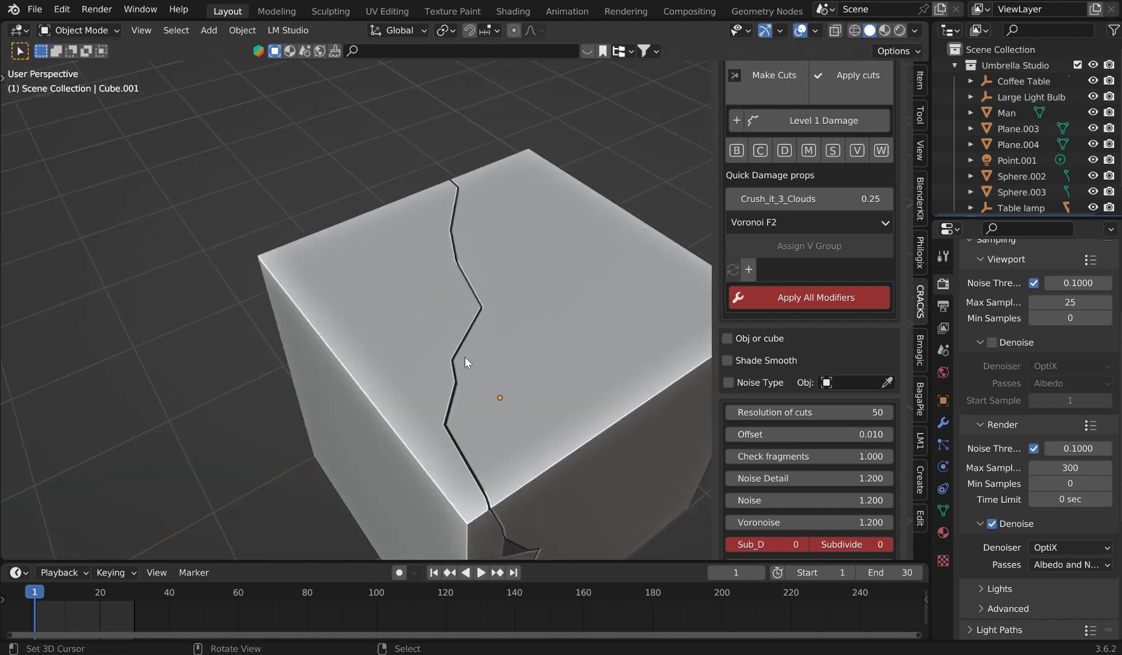
scroll(474, 343, "down", 2)
middle_click_drag(473, 343, 533, 339)
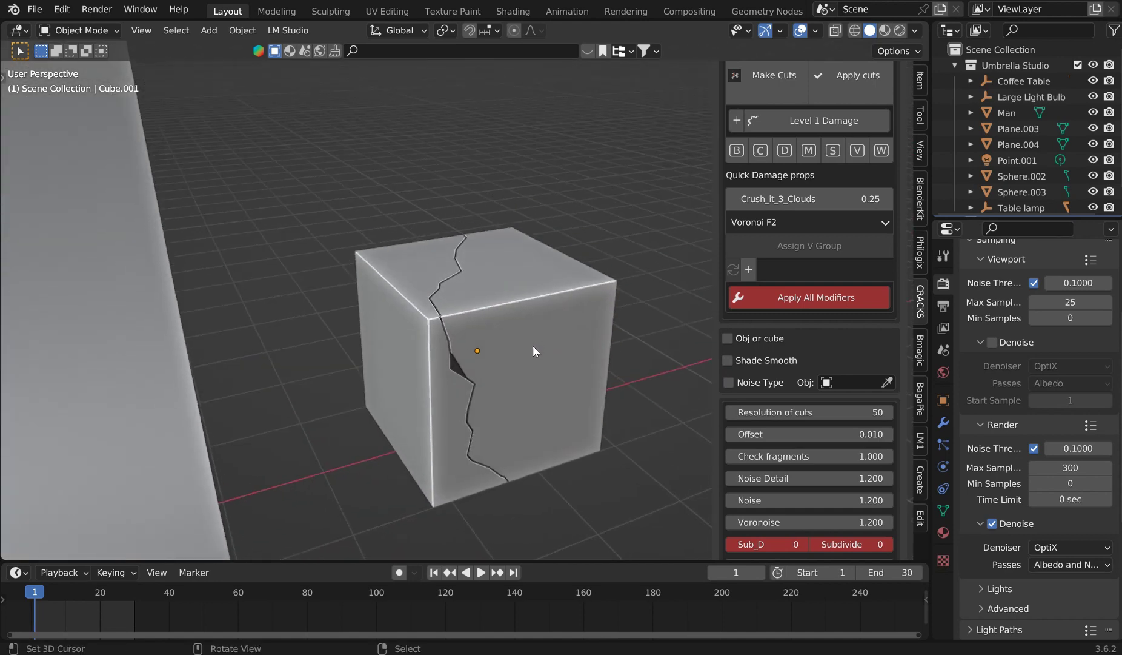
left_click(841, 413)
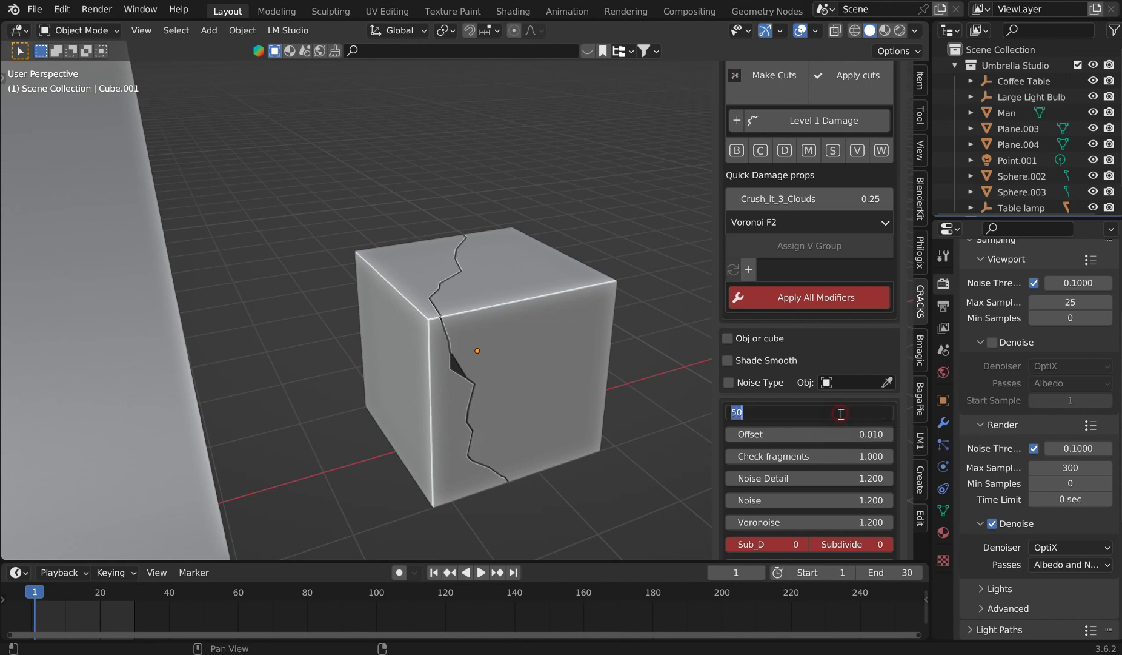
type("75")
key("Return")
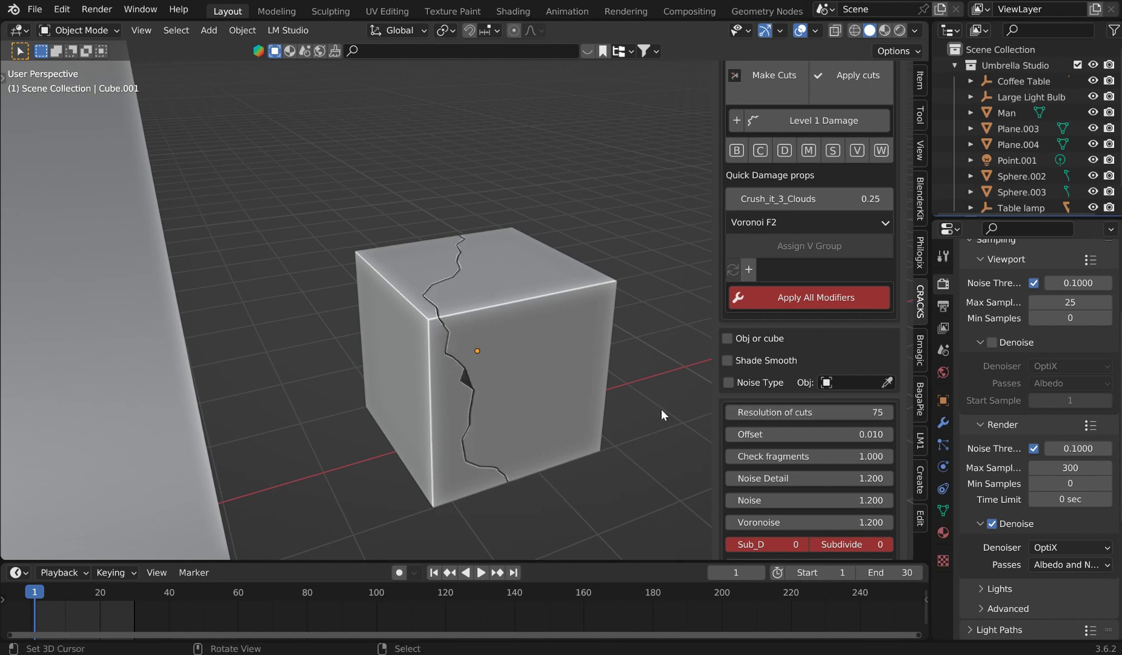
- Set the add-on's frame value to 35 to define the end of the animation range
scroll(808, 427, "down", 6)
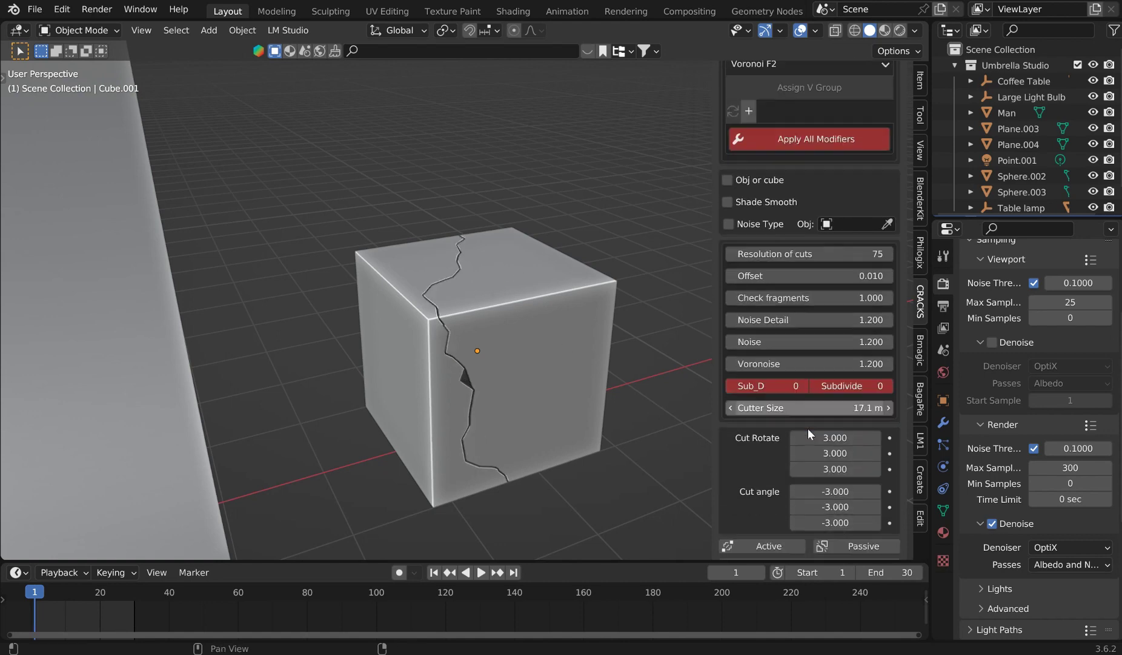
scroll(808, 428, "down", 1)
middle_click_drag(419, 619, 728, 619)
scroll(597, 610, "up", 3)
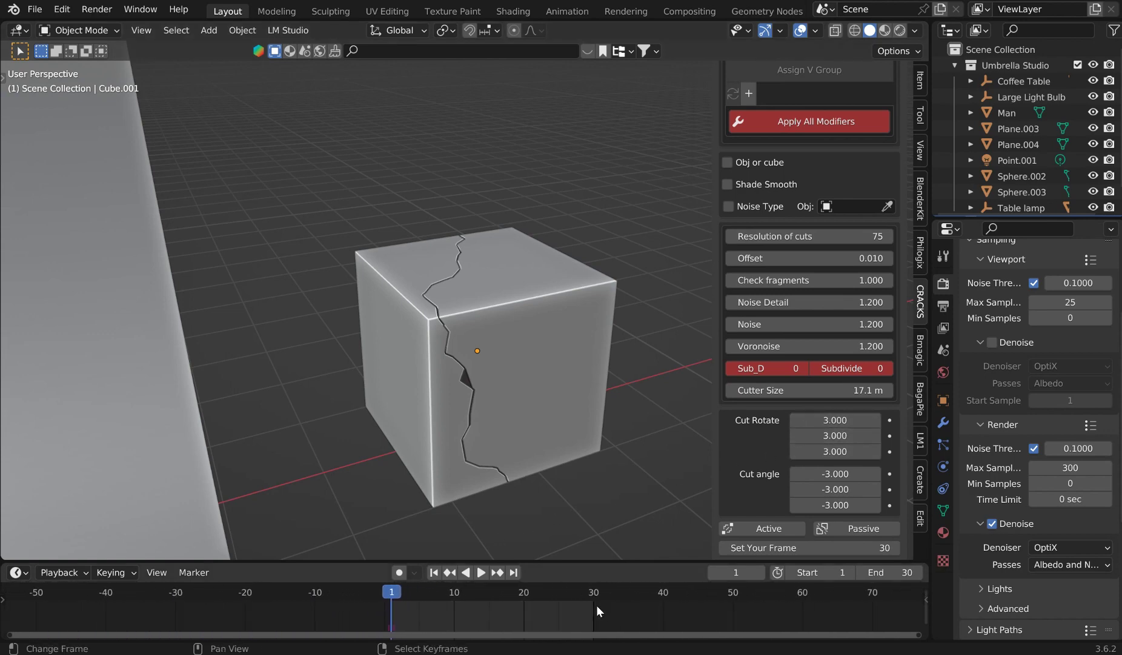
scroll(597, 605, "up", 3)
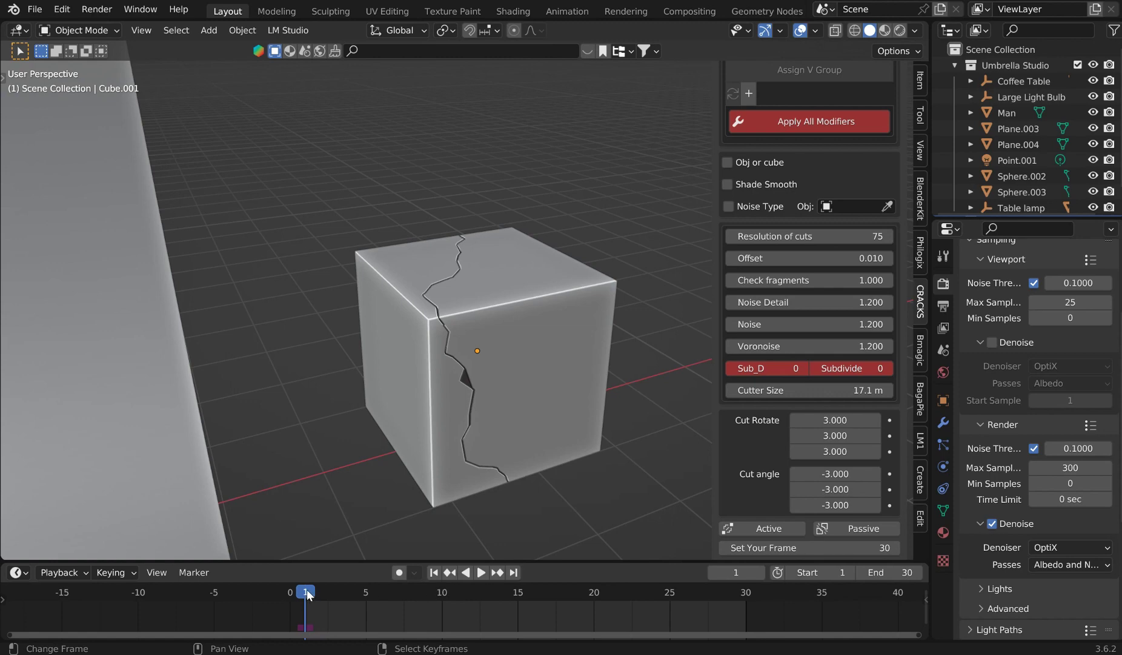
scroll(878, 446, "down", 4)
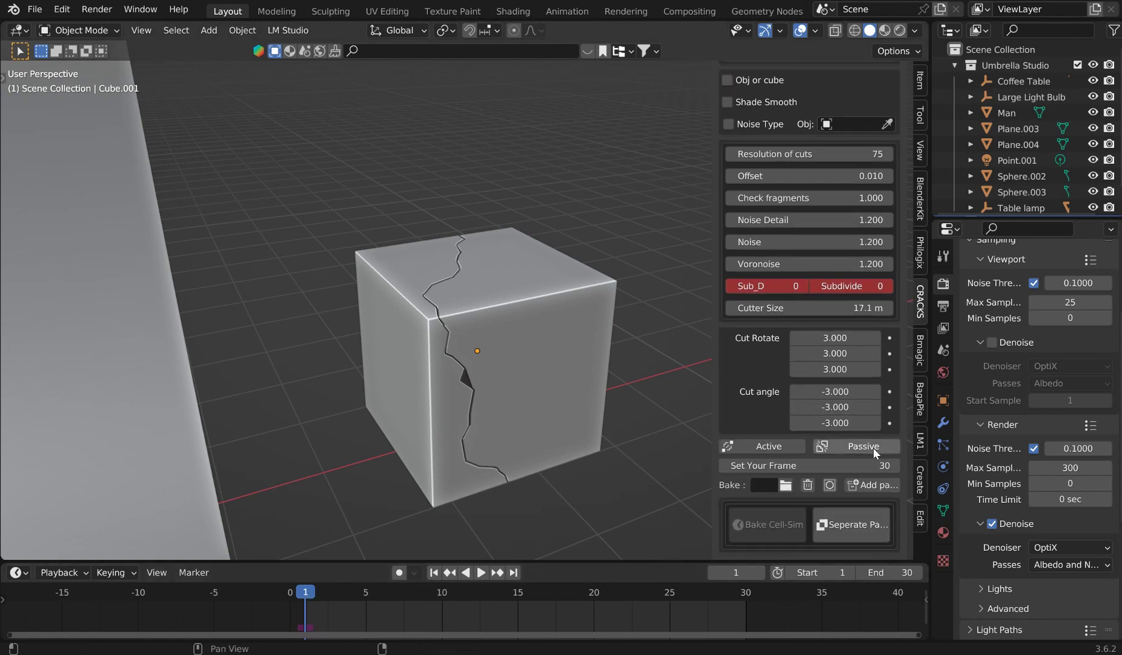
left_click(822, 462)
type("303")
key("Return")
mouse_move(818, 465)
left_mouse_down()
mouse_move(806, 464)
mouse_move(818, 465)
left_mouse_up()
left_click(818, 465)
type("35")
key("Return")
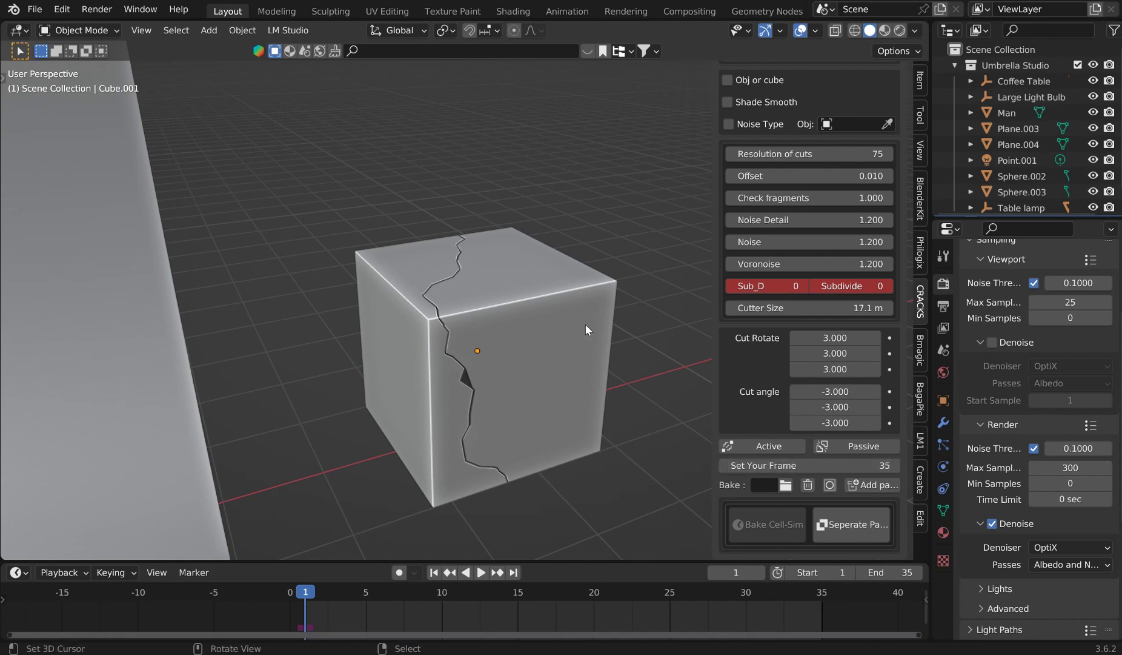
- Select the cracked cube and save the scene as a Blender file, inserting "sdsdds" into the default untitled name
left_click(516, 351)
key("ctrl+s")
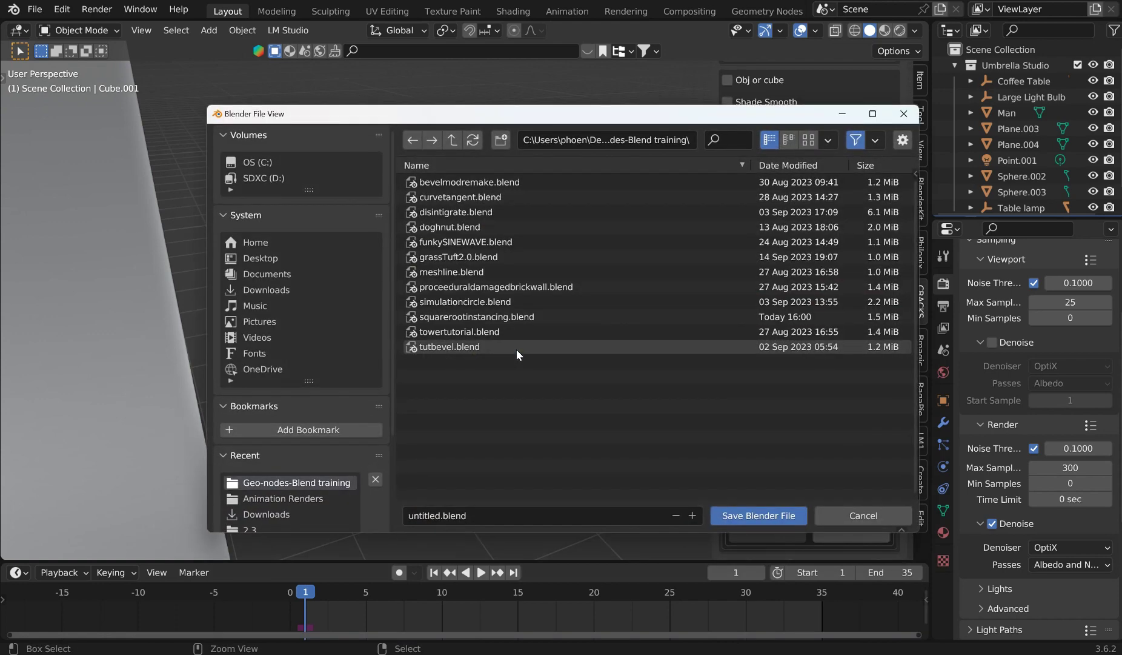
left_click(424, 513)
left_click(427, 515)
type("sdsdds")
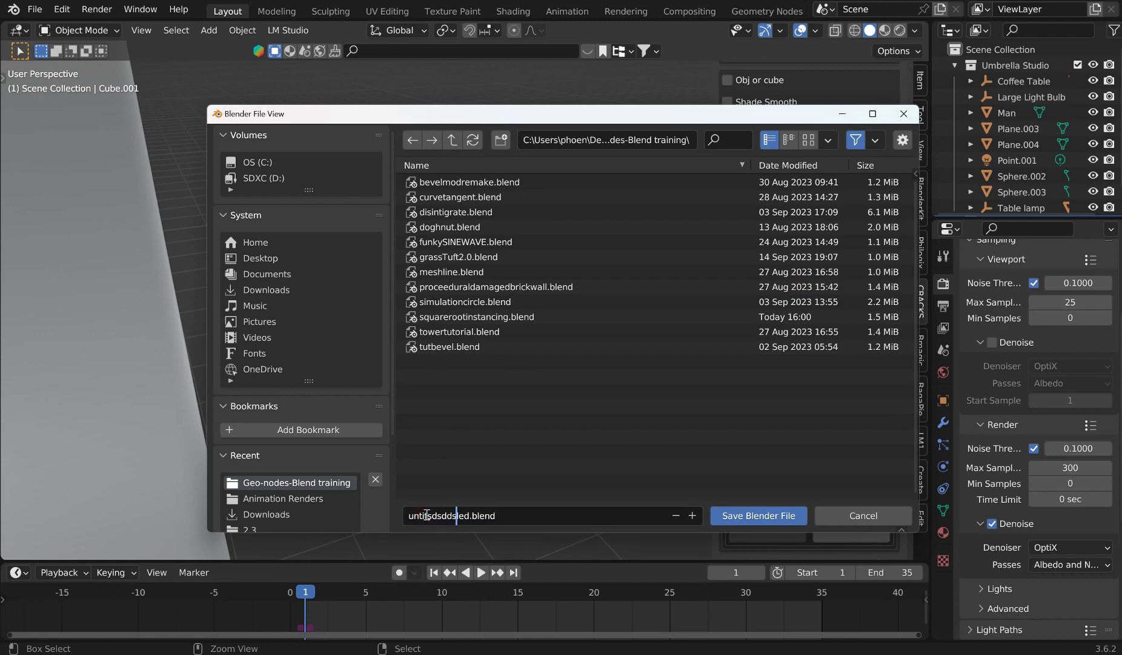
key("Return")
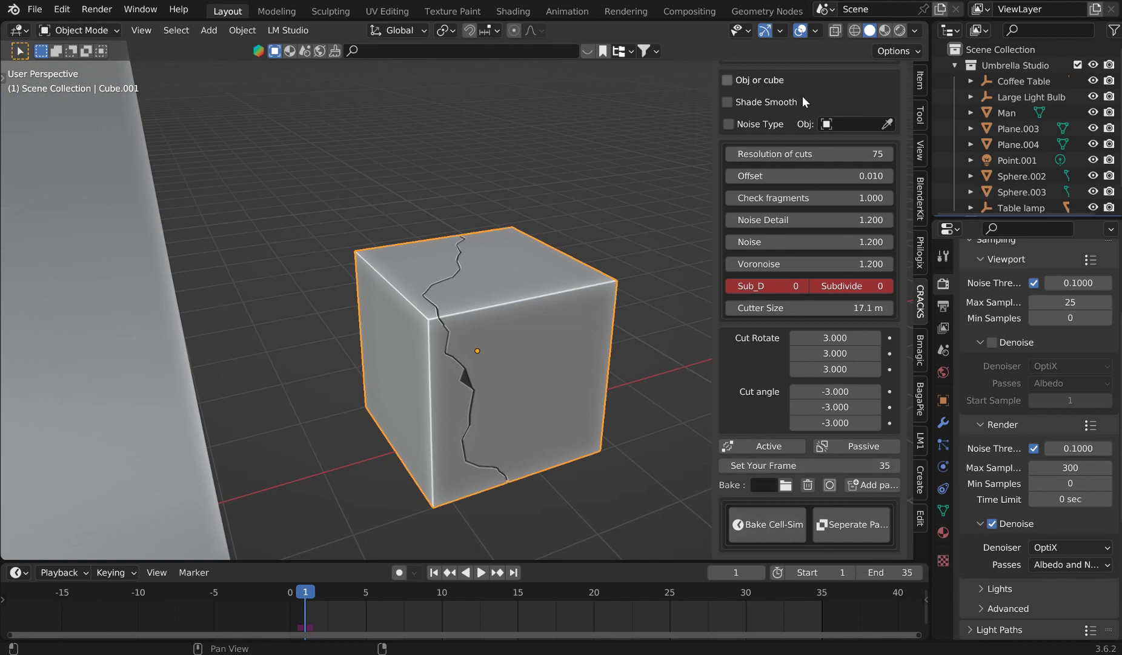
- Set the Noise value of the cube's cuts to 1.210
left_click(888, 242)
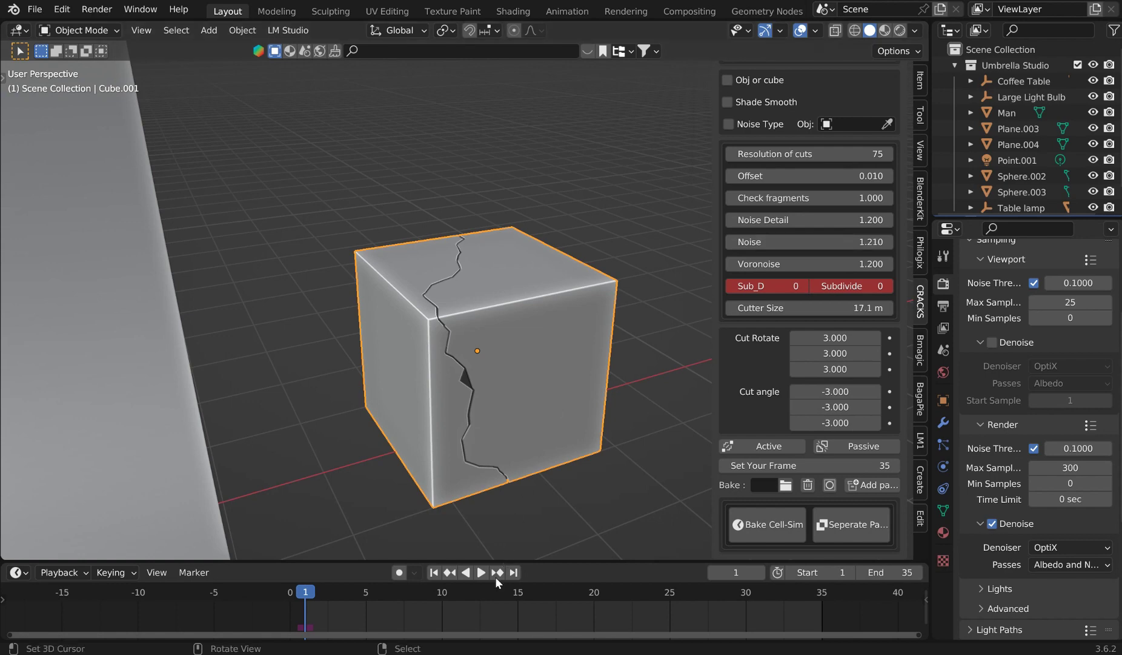
scroll(813, 283, "up", 3)
scroll(814, 283, "up", 6)
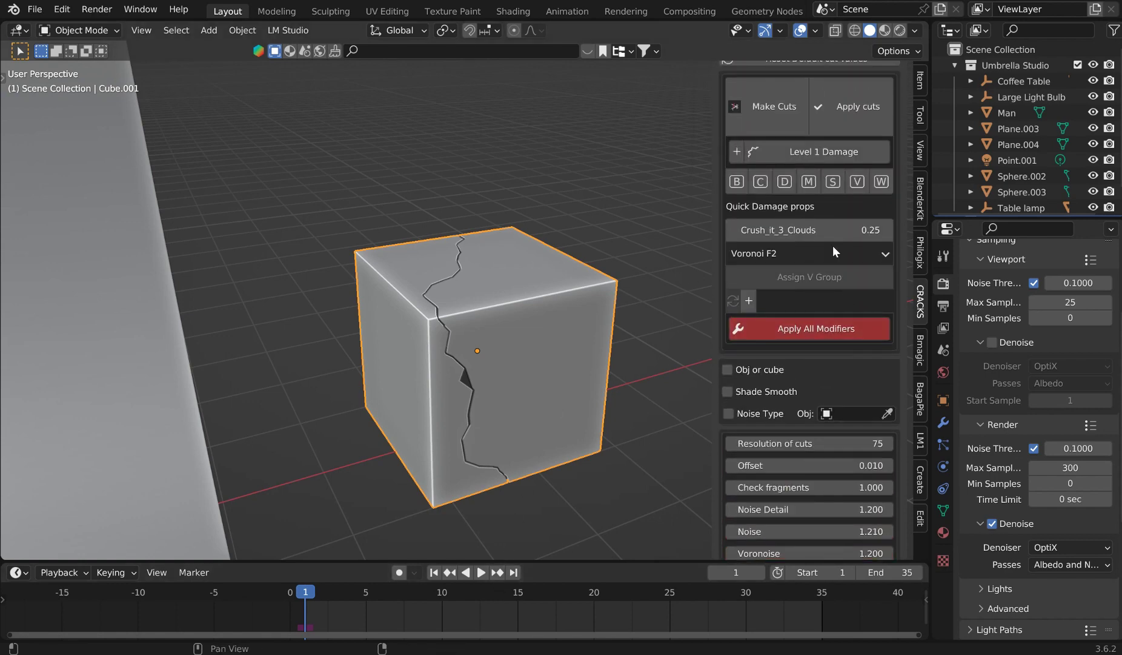
scroll(797, 143, "up", 1)
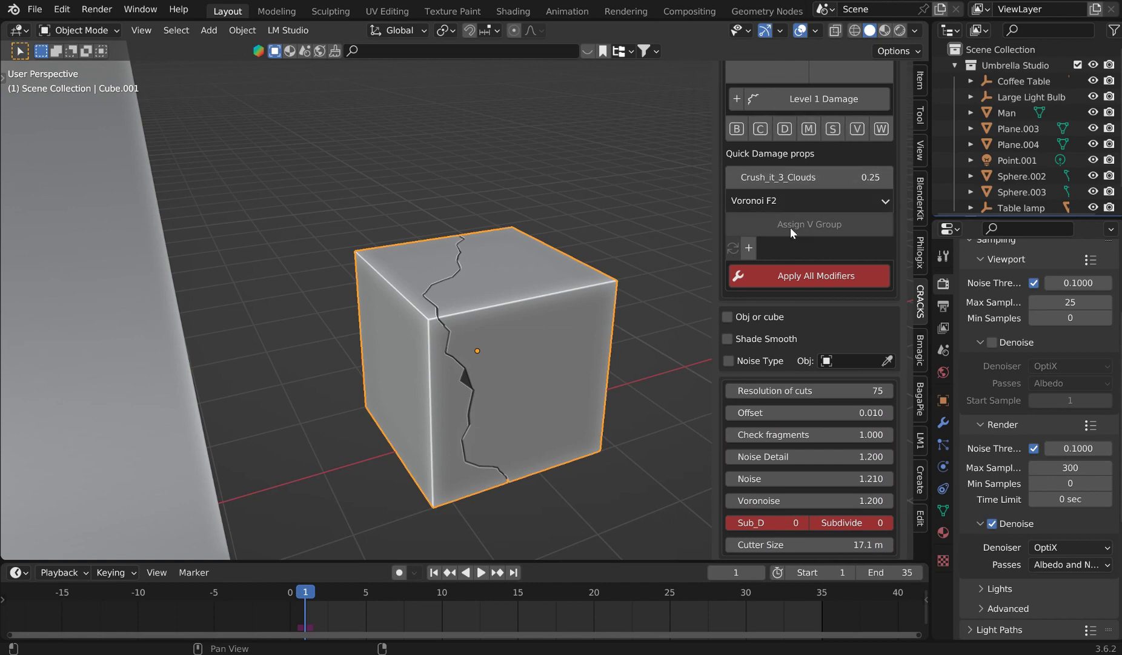
scroll(823, 177, "up", 5)
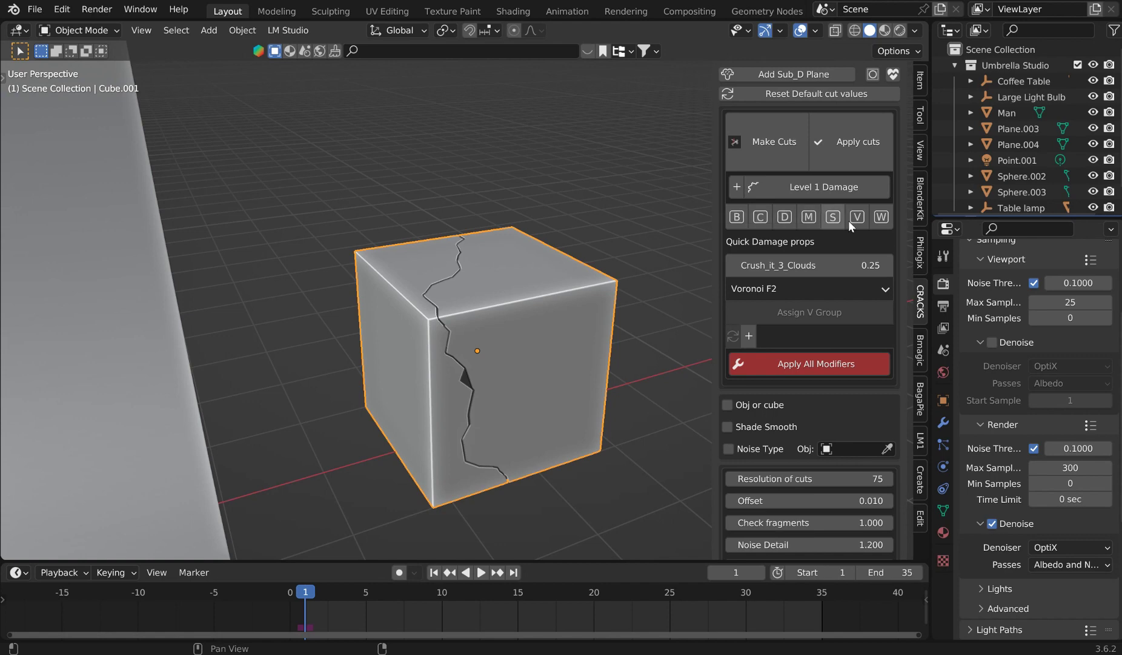
scroll(816, 77, "up", 1)
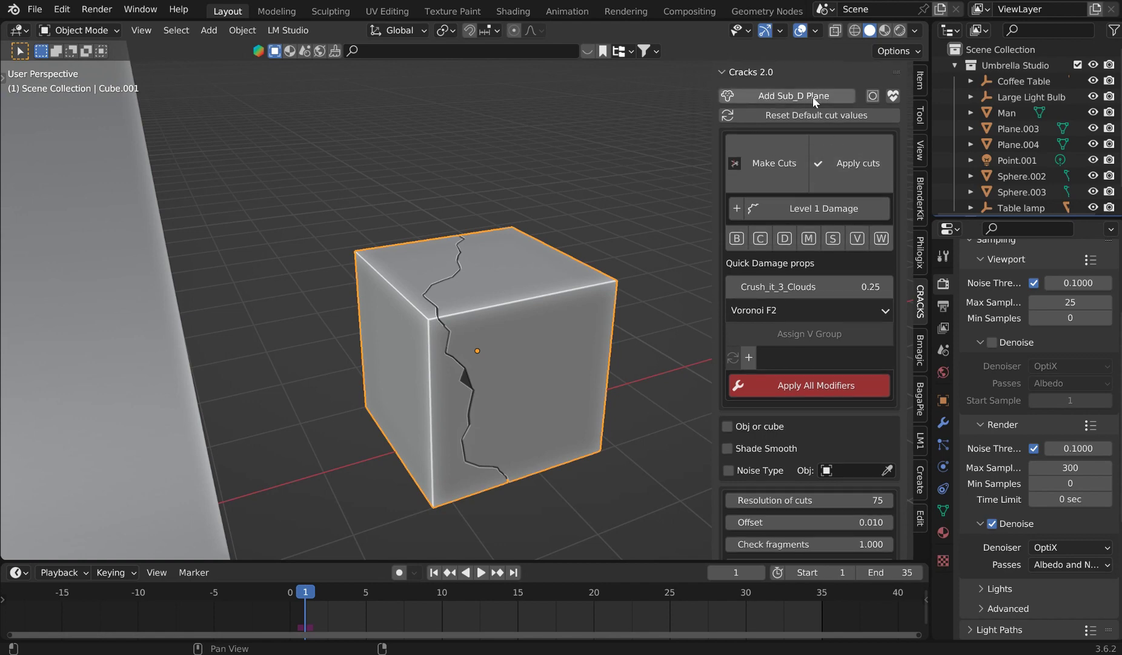
- Try lowering the cube's Check fragments value to 0.960 to preview the separated pieces
scroll(824, 237, "down", 3)
scroll(828, 314, "down", 5)
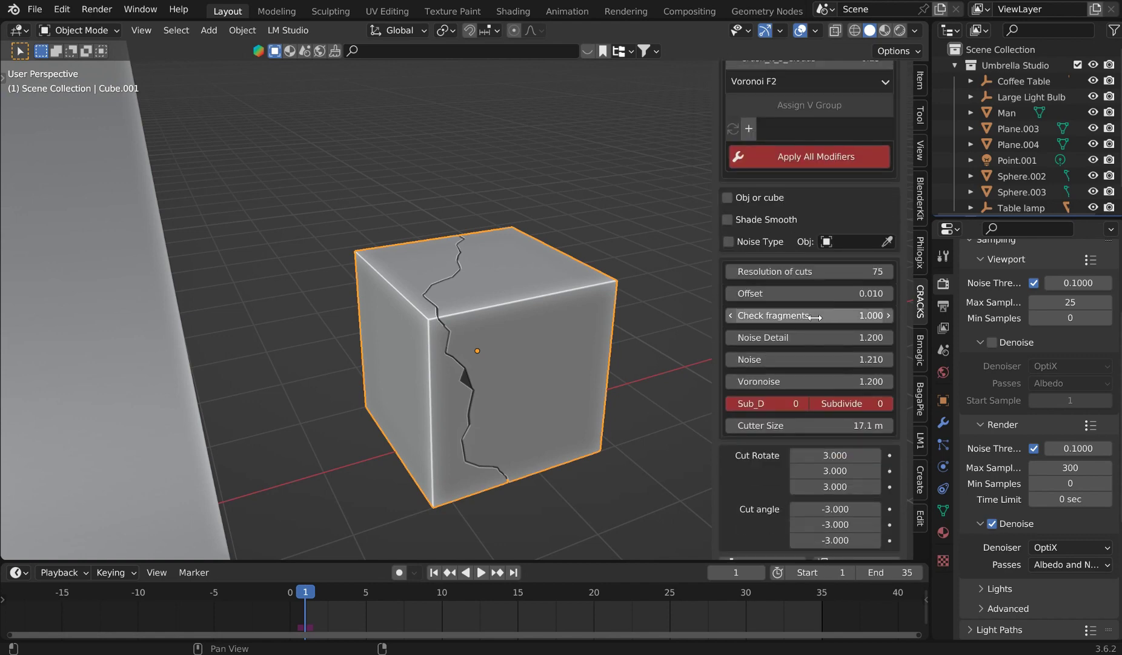
left_click_drag(815, 317, 812, 317)
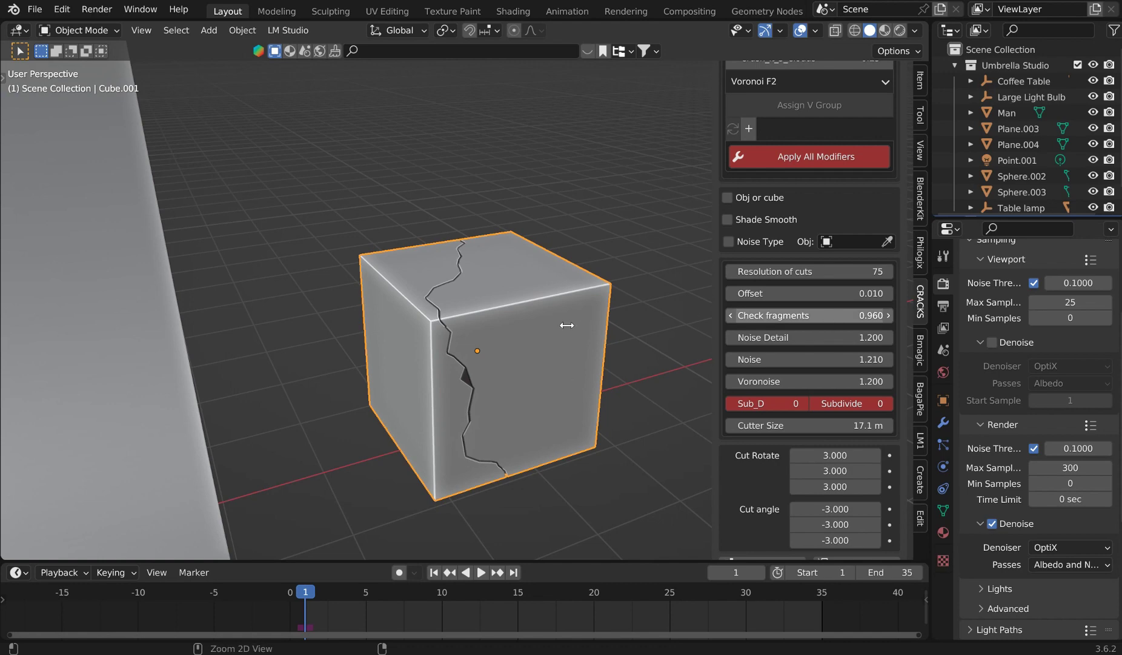
key("Escape")
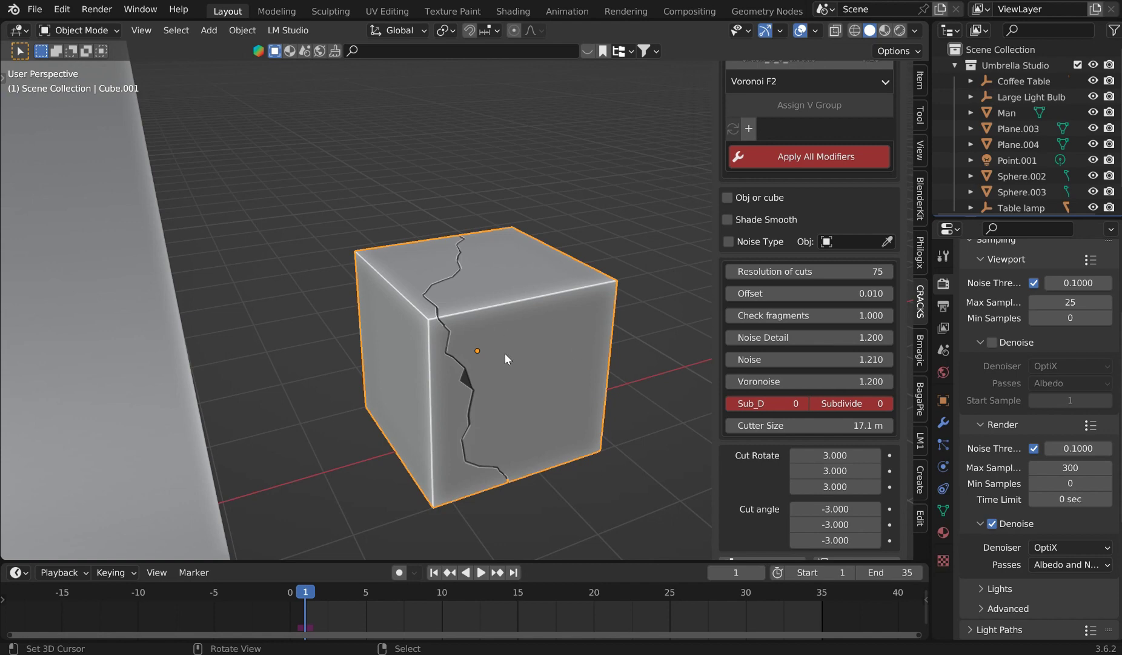
- Bake the cube's cell simulation and play the animation to preview the spreading cracks
scroll(788, 421, "down", 5)
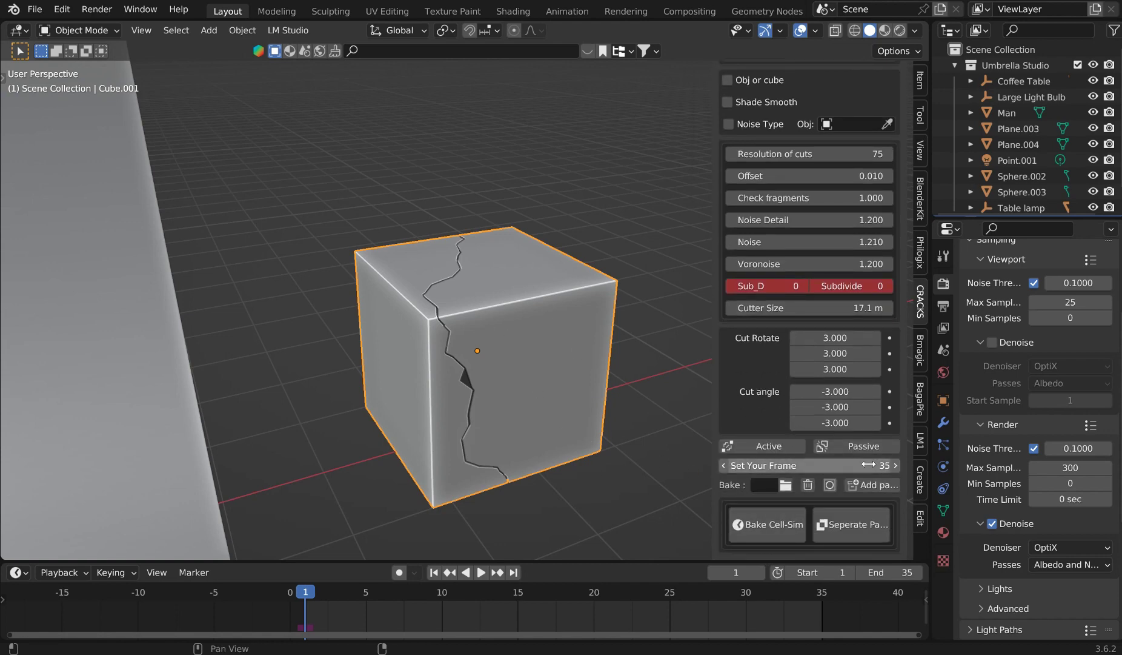
left_click(760, 522)
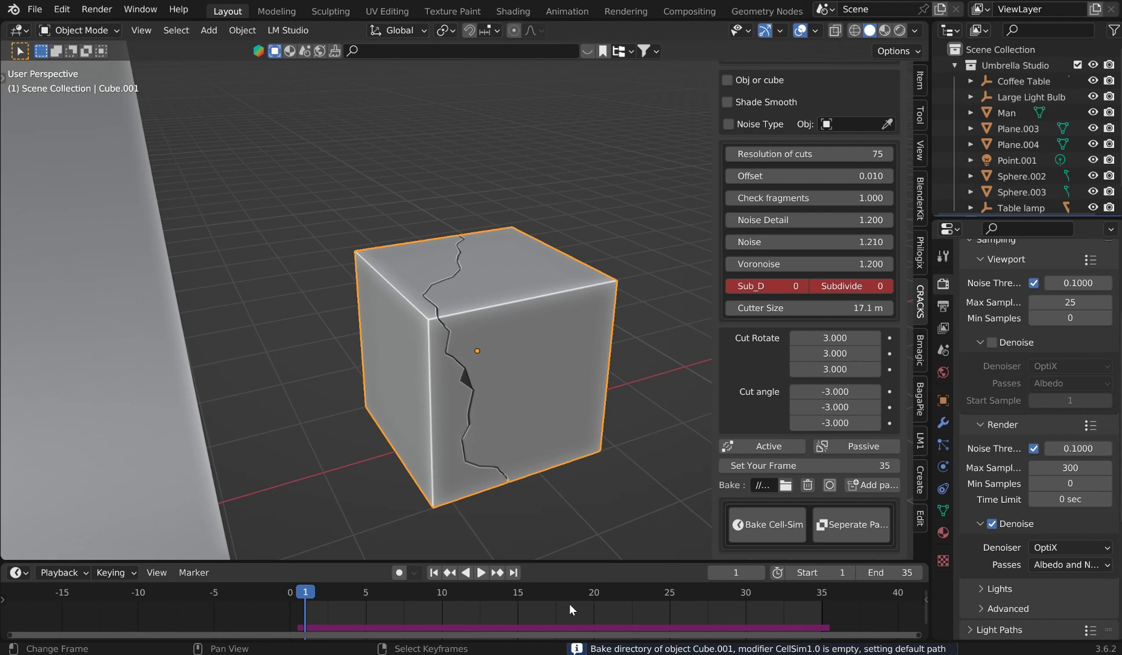
key("space")
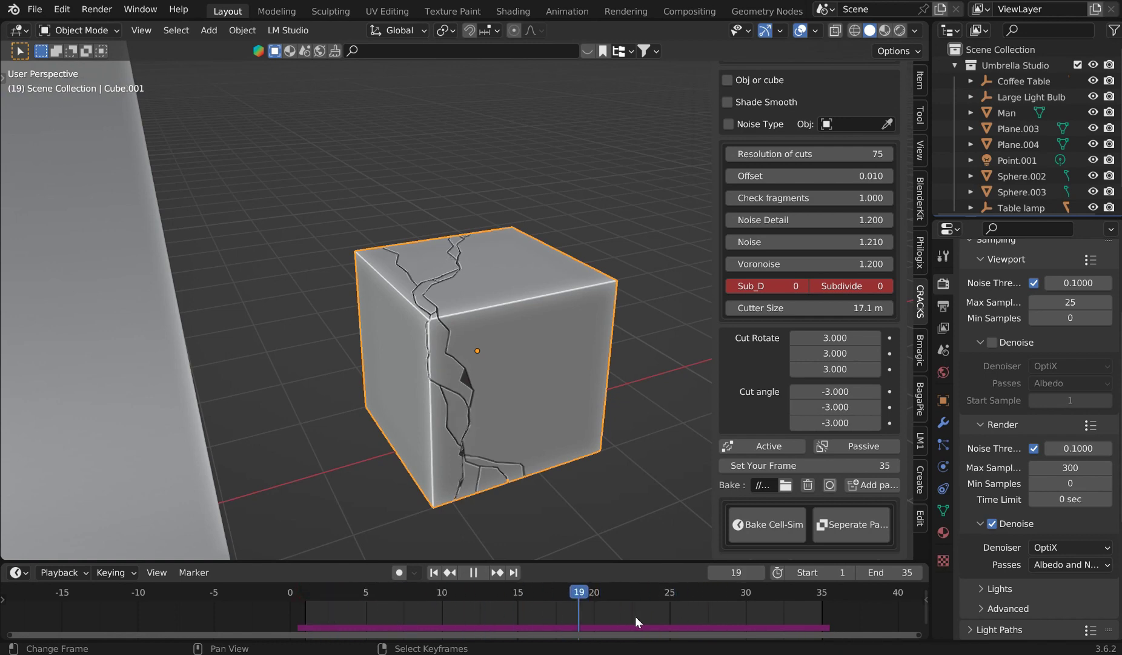
key("Escape")
- Examine the cube's cracks up close from several sides at frame 21 and return the timeline to frame 1
middle_click_drag(454, 194, 512, 244)
scroll(511, 243, "up", 6)
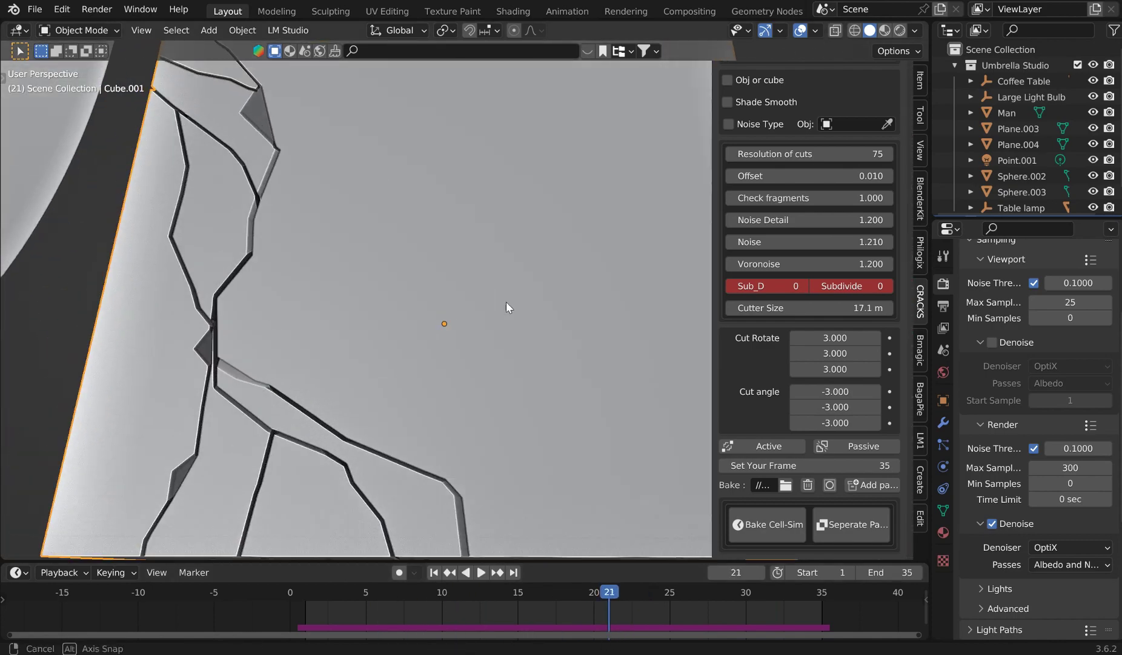
scroll(508, 306, "down", 6)
middle_click_drag(526, 333, 698, 247)
scroll(698, 248, "up", 3)
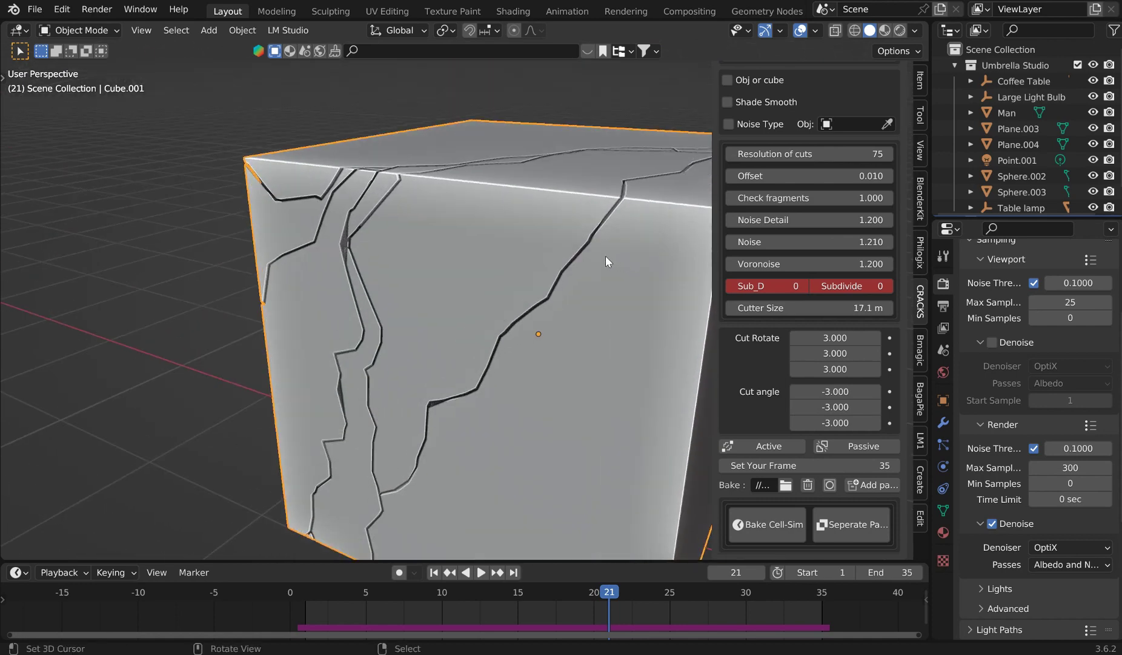
scroll(600, 256, "down", 5)
left_click(305, 598)
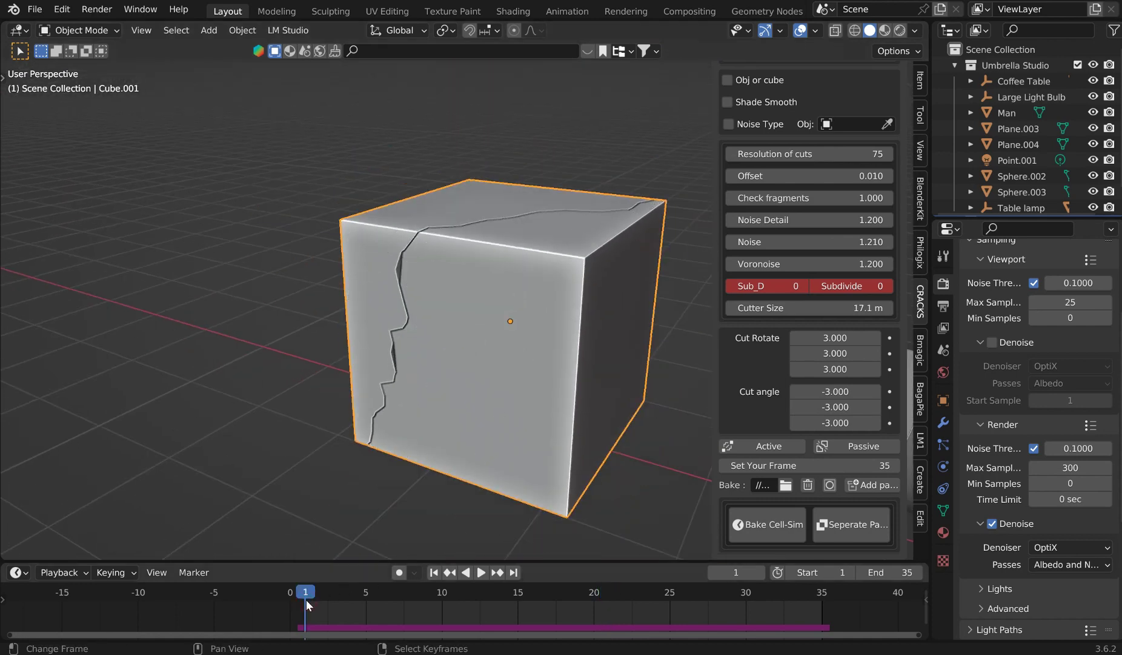
- Delete the existing simulation bake and try Cut Rotate values of 2.330 for X and 3.130 for Y
middle_click_drag(499, 277, 533, 313)
left_click_drag(858, 351, 830, 337)
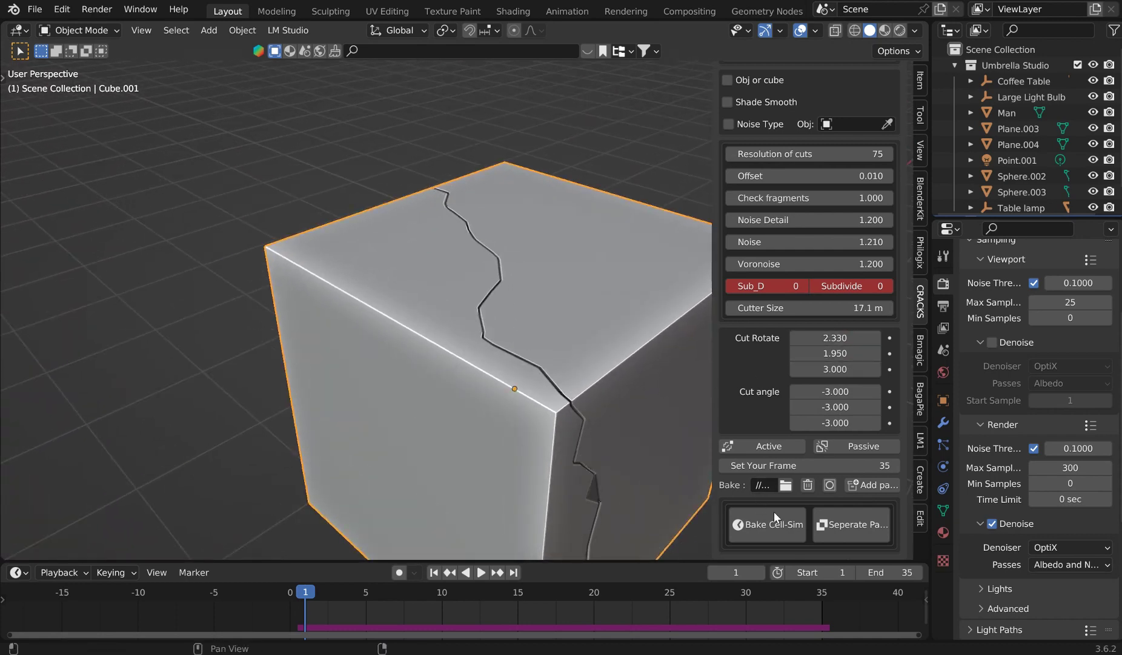
left_click(809, 484)
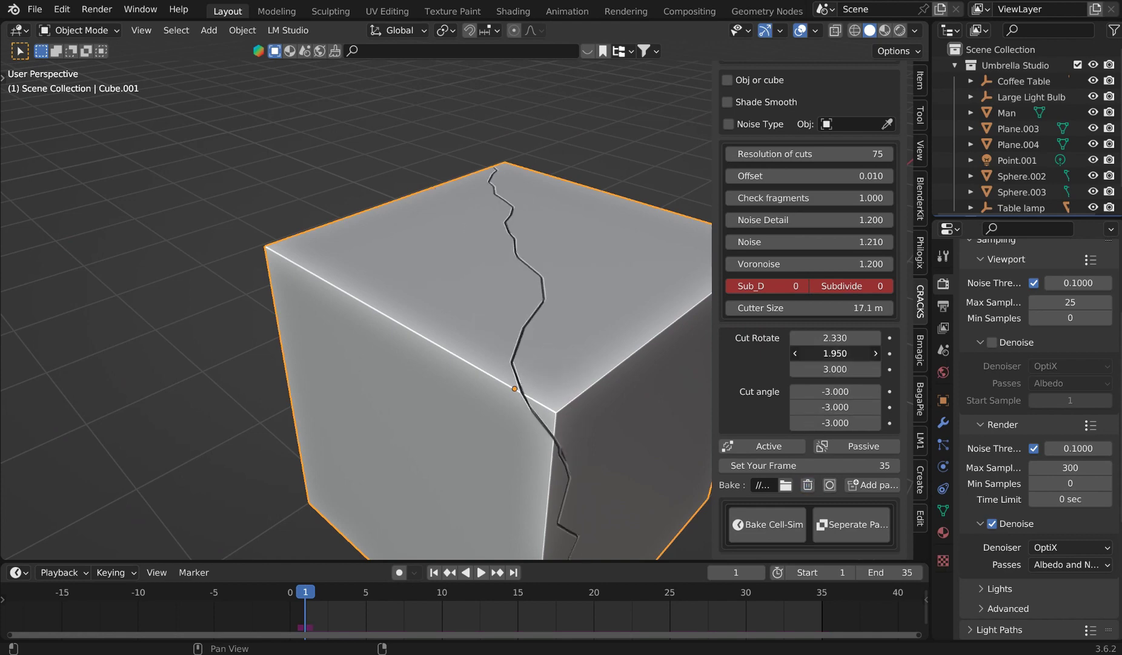
left_click_drag(835, 352, 936, 353)
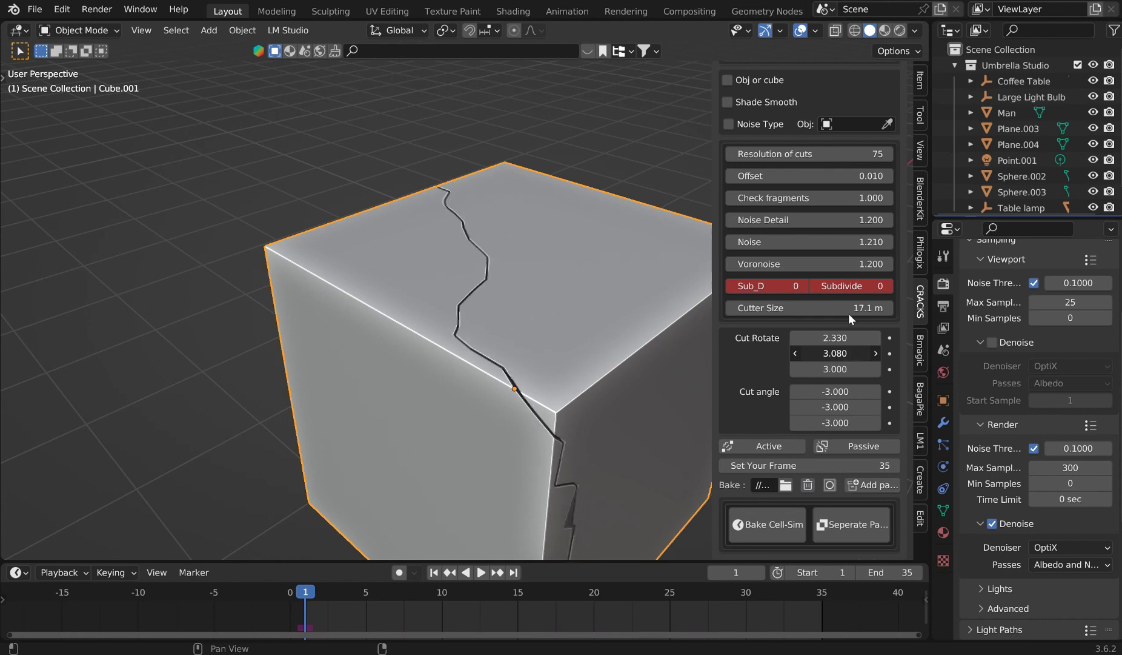
- Try a Resolution of cuts of 10 together with a Cut Rotate Y value of 10.150
left_click(858, 153)
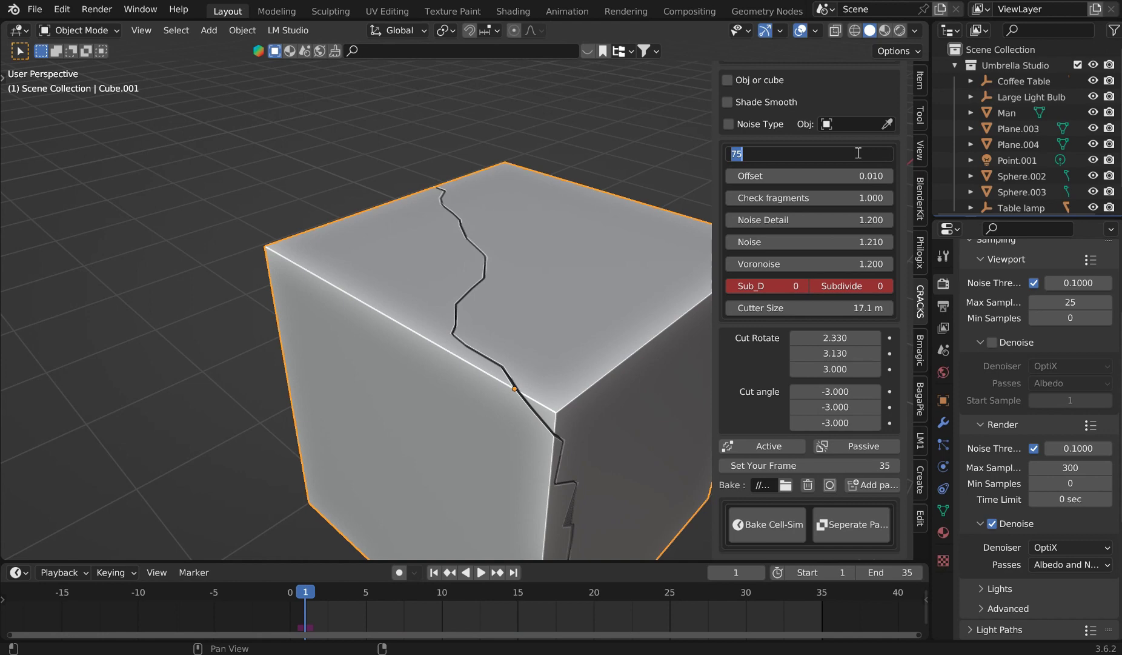
type("10")
key("Return")
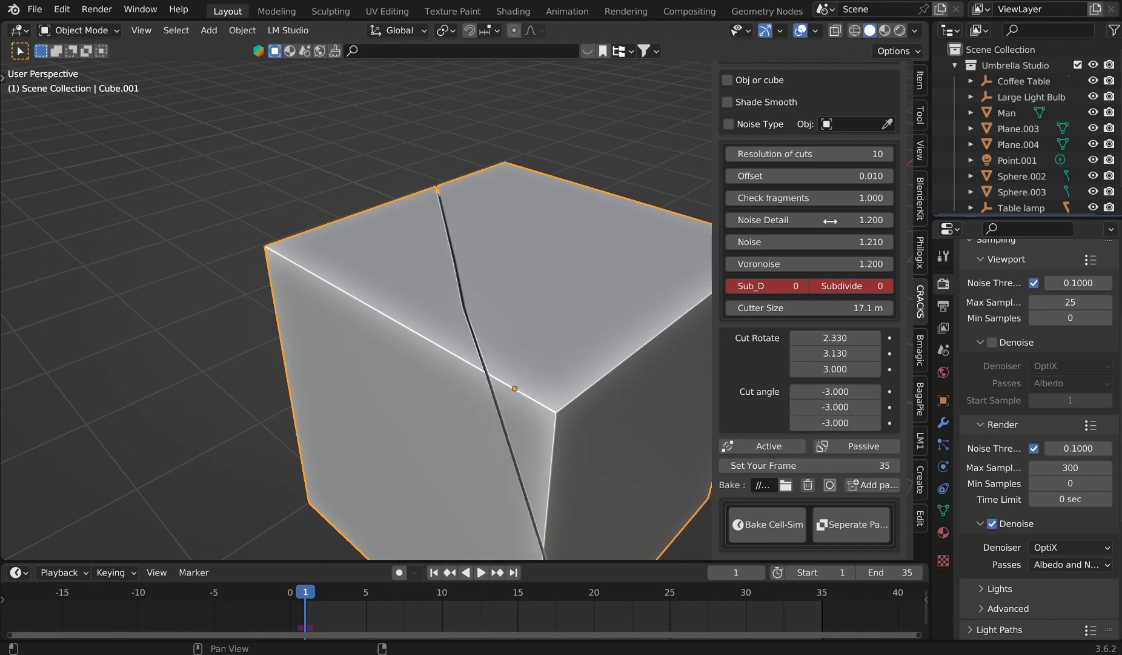
left_click_drag(835, 353, 940, 353)
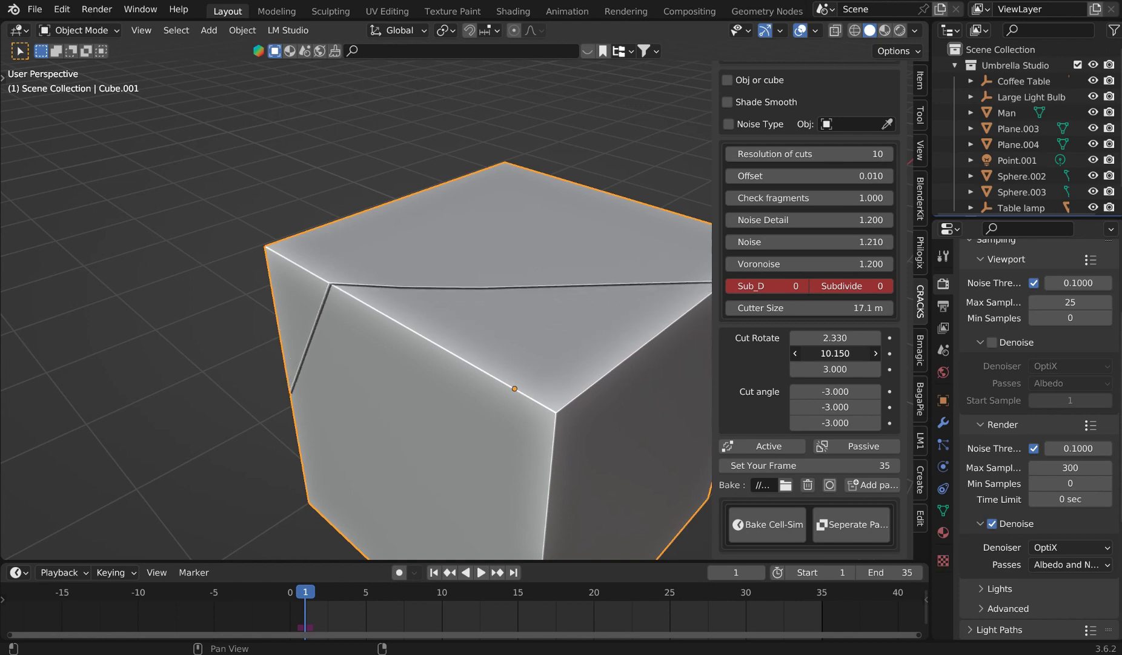
- Set the cube's Resolution of cuts to 50
left_click(816, 154)
type("50")
key("Return")
middle_click_drag(687, 252, 538, 301)
scroll(538, 301, "down", 3)
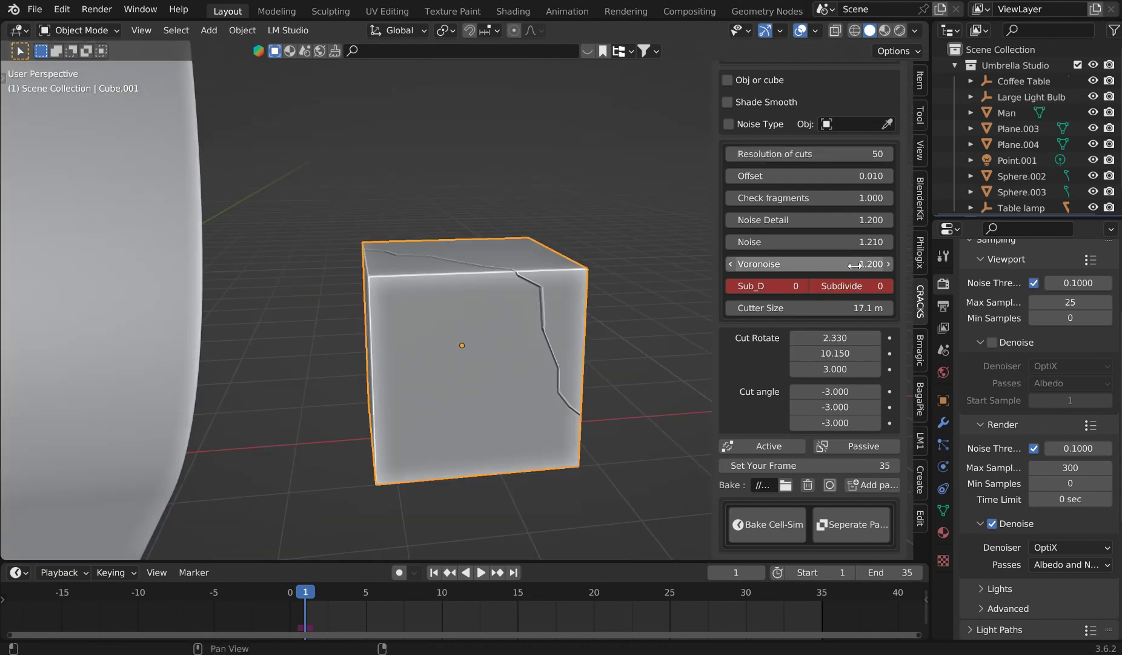
- Reset the cube's cut settings to the add-on's default cut values
scroll(821, 201, "up", 3)
scroll(821, 200, "up", 3)
scroll(827, 118, "up", 7)
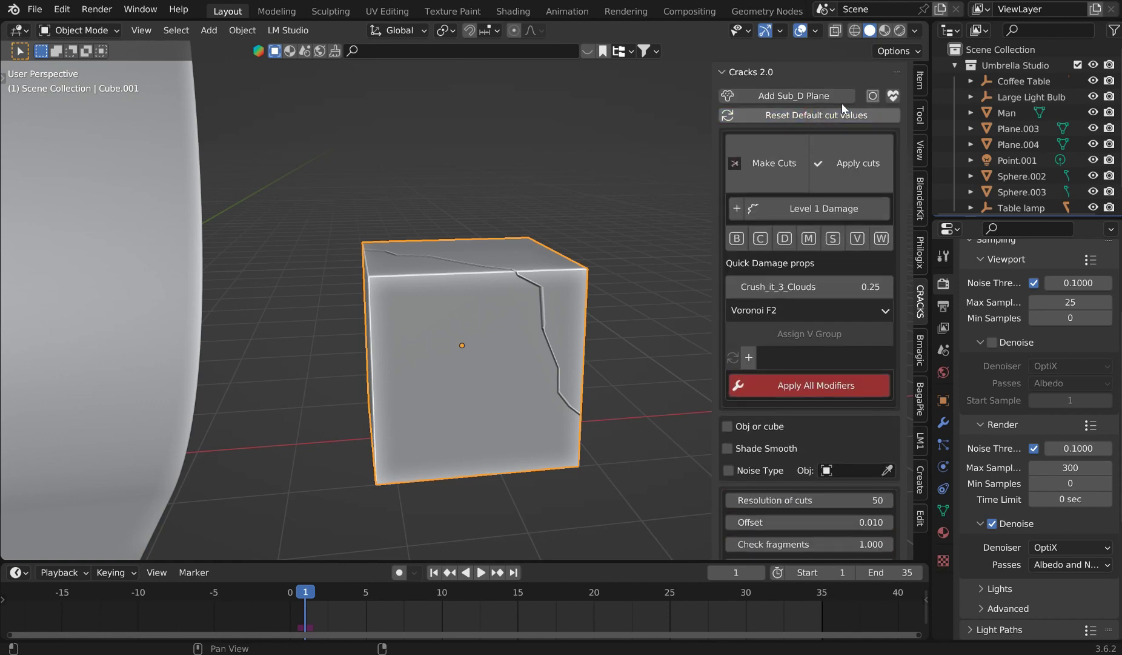
scroll(734, 394, "down", 3)
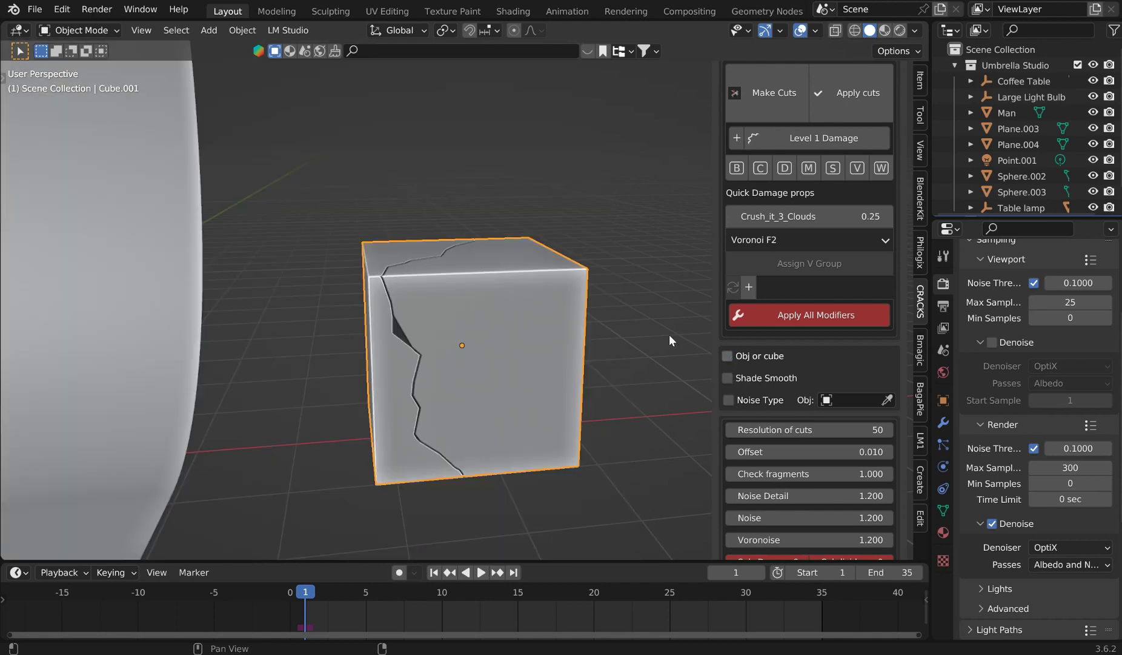
scroll(670, 334, "down", 3)
middle_click_drag(212, 121, 407, 282)
scroll(513, 307, "up", 4)
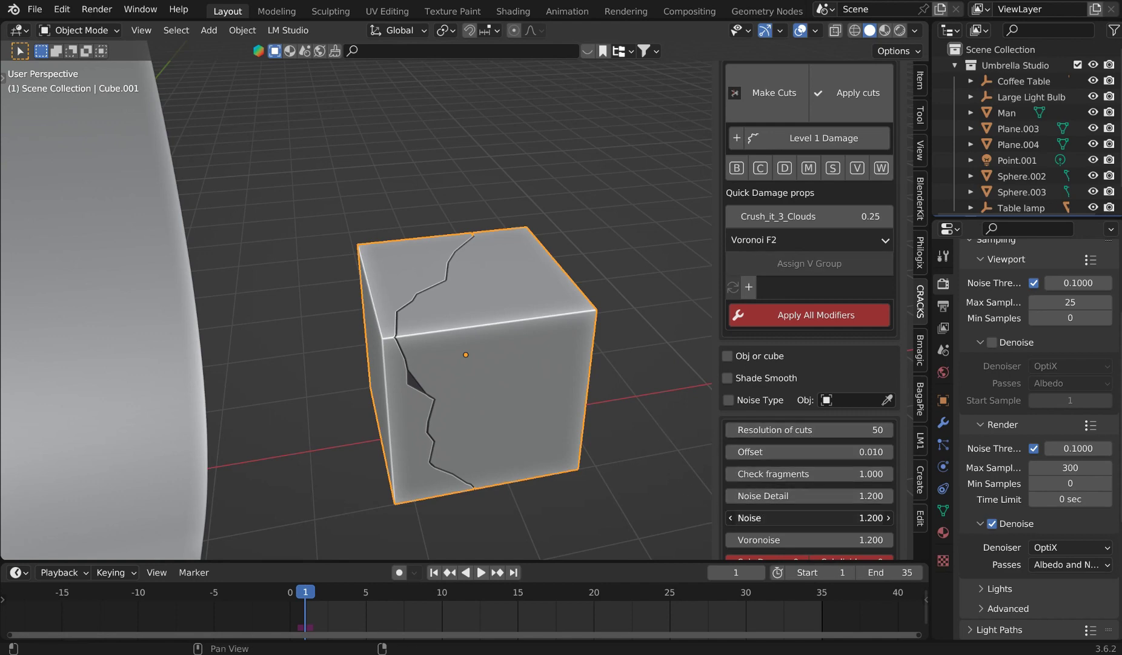
- Set the Noise value of the cube's cuts to 1.400 and check the crack from close up
left_click_drag(752, 517, 770, 513)
middle_click_drag(441, 367, 512, 353)
scroll(513, 353, "up", 10)
scroll(515, 351, "down", 10)
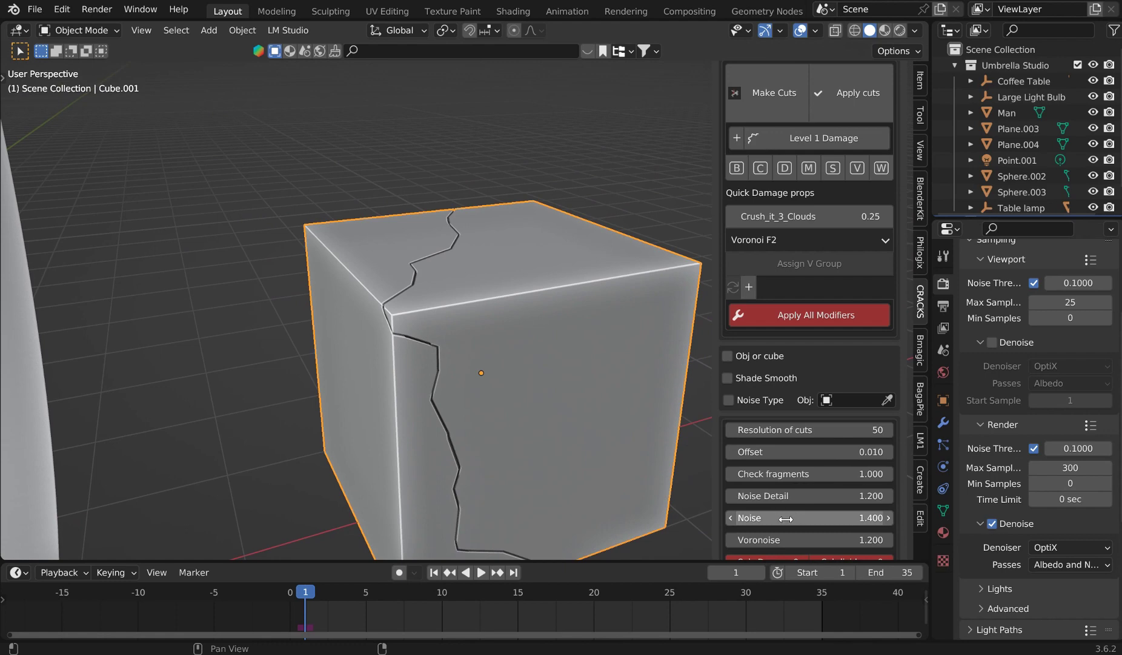
- Bake the cell simulation for the cube with the current cut settings
scroll(796, 514, "down", 3)
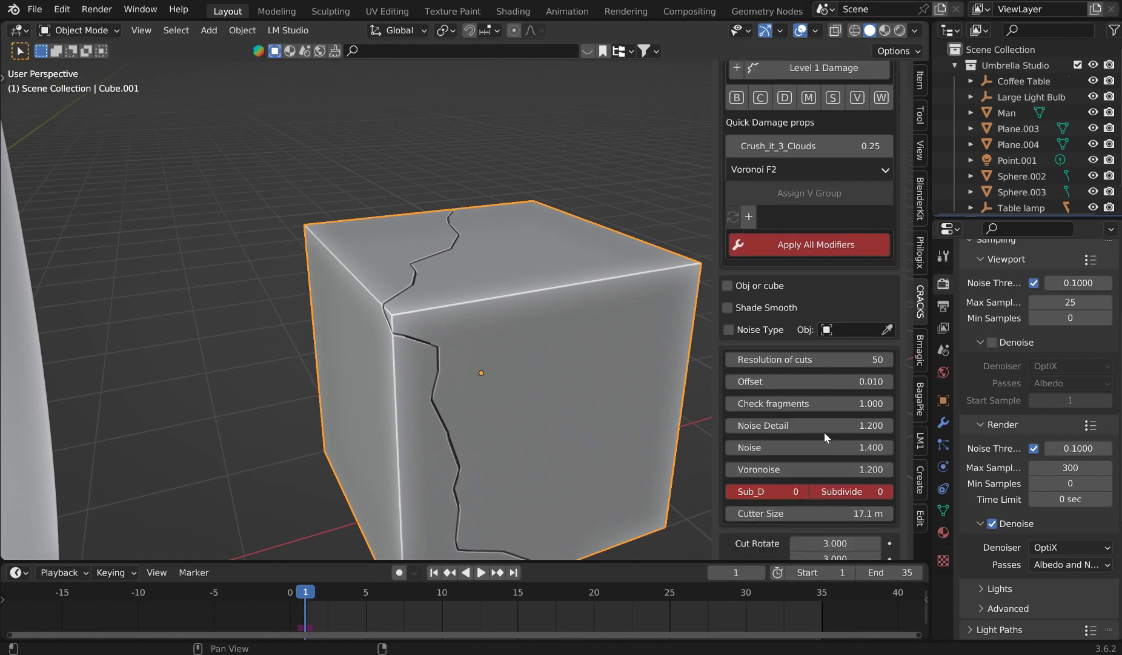
scroll(809, 461, "down", 7)
scroll(813, 443, "down", 2)
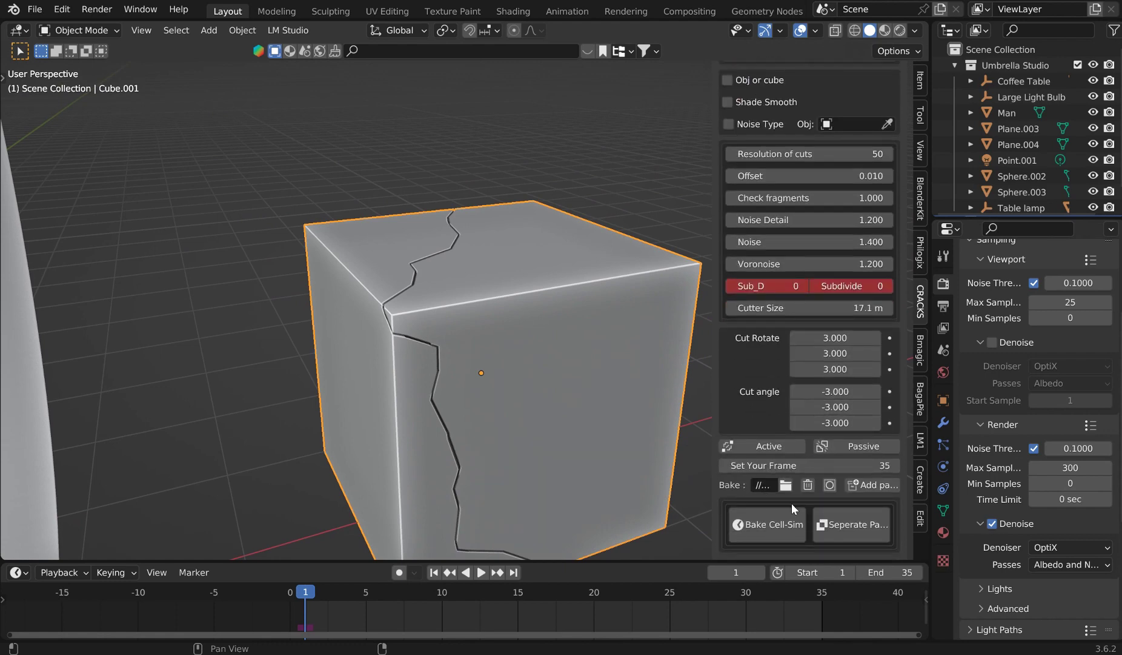
left_click(772, 523)
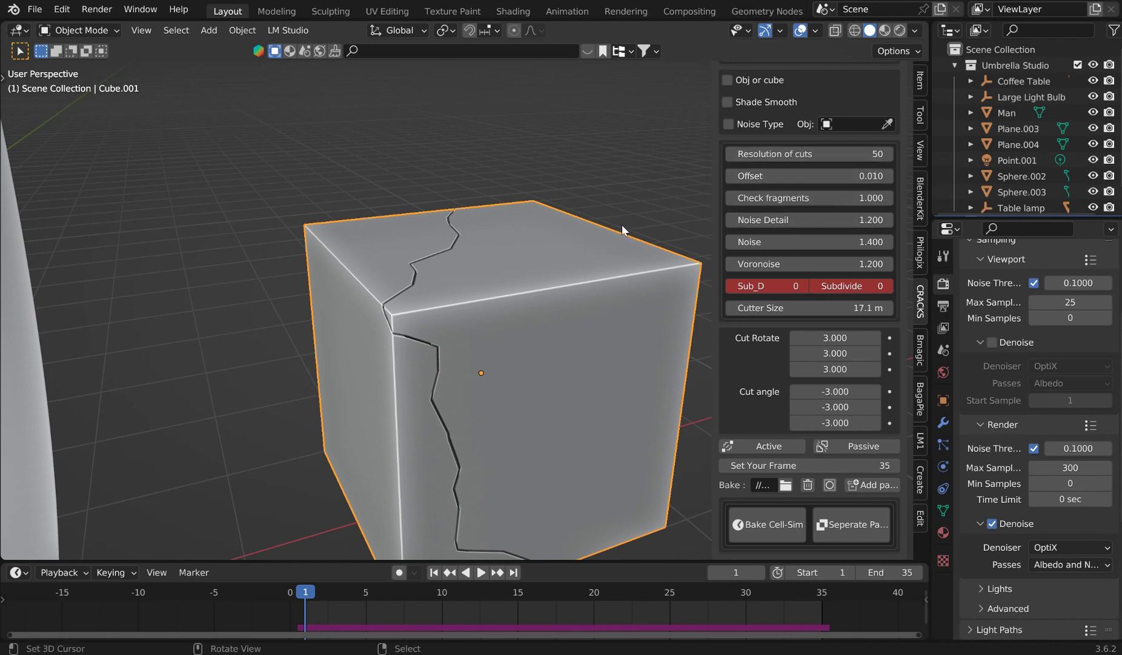
- Play the baked crack animation and stop the timeline at frame 4
middle_click_drag(618, 234, 468, 442)
key("space")
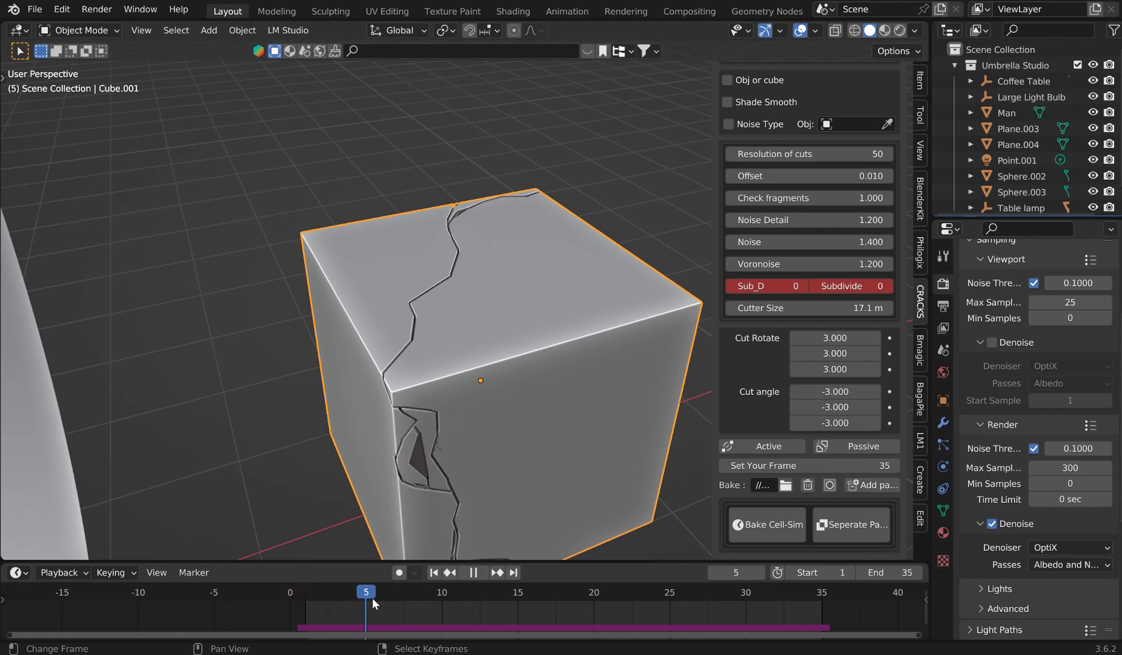
left_click_drag(372, 606, 348, 619)
key("space")
middle_click_drag(510, 245, 495, 283)
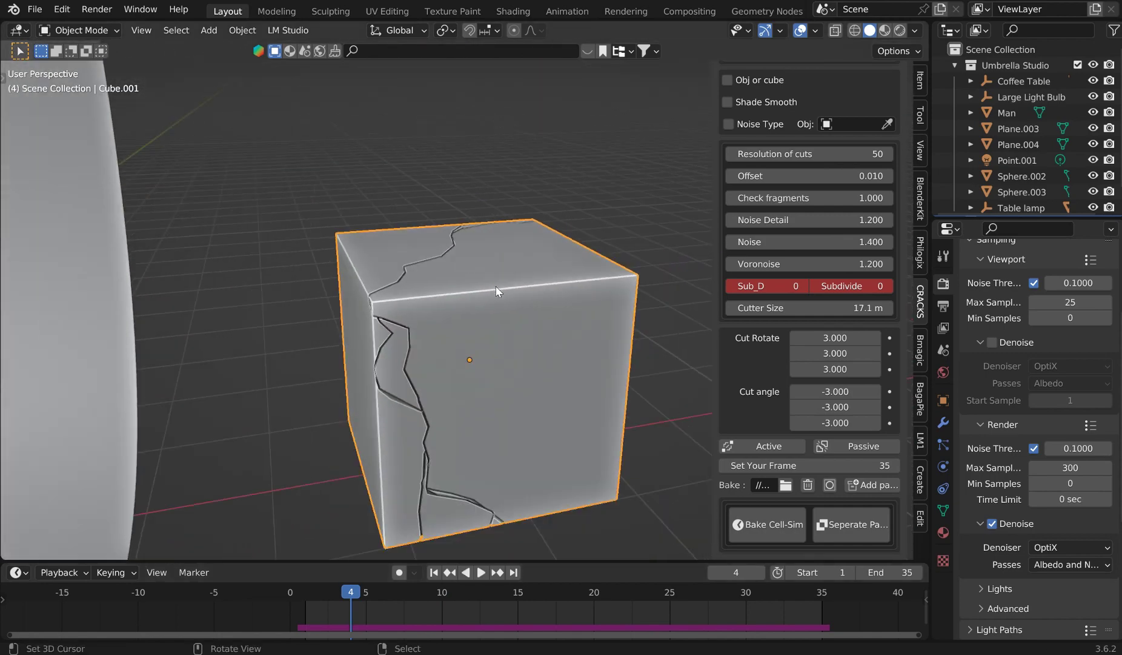
- Apply the cuts to the cube, then return to frame 1 and show its modifier properties
scroll(827, 393, "up", 7)
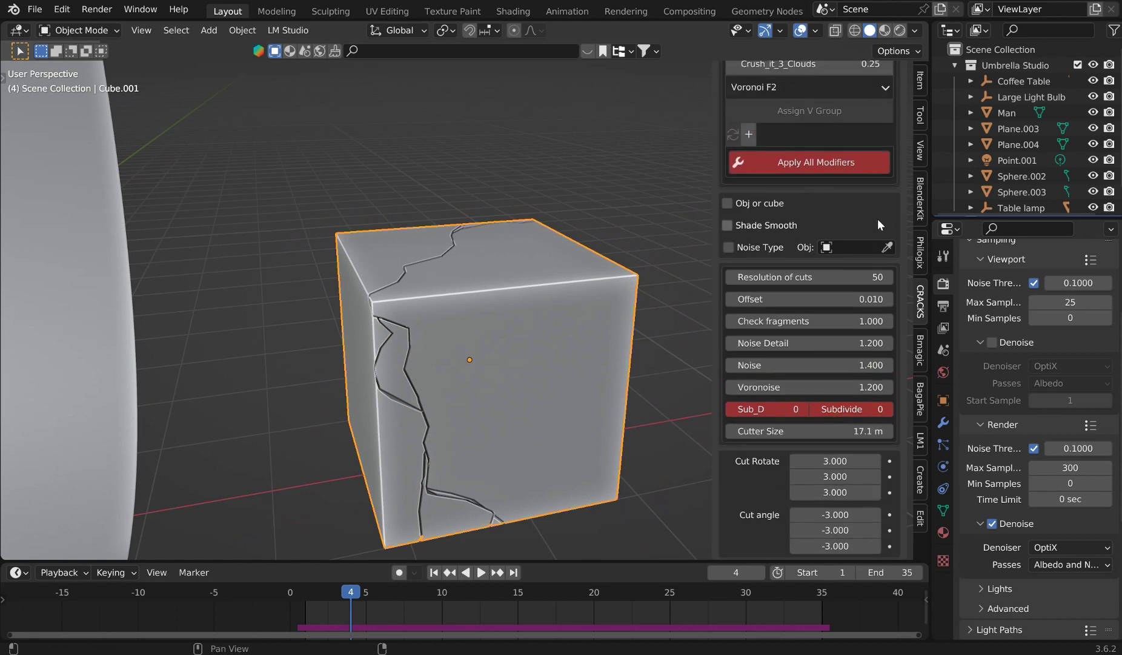
scroll(851, 97, "up", 3)
left_click(861, 111)
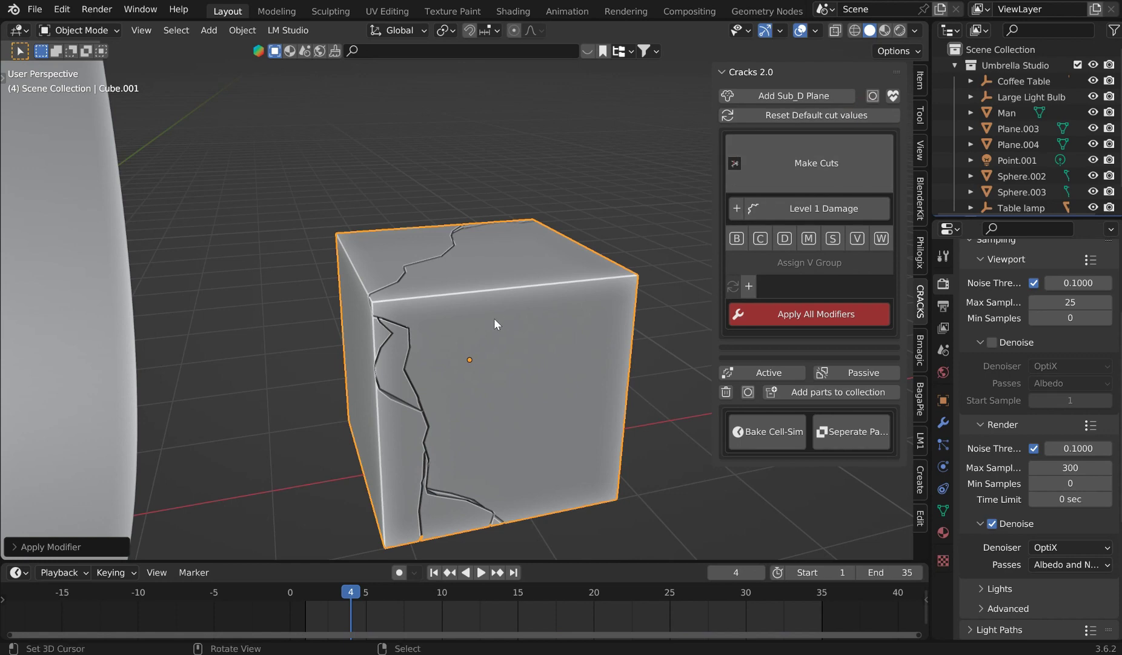
mouse_move(489, 252)
middle_mouse_down()
mouse_move(569, 292)
mouse_move(885, 30)
middle_mouse_up()
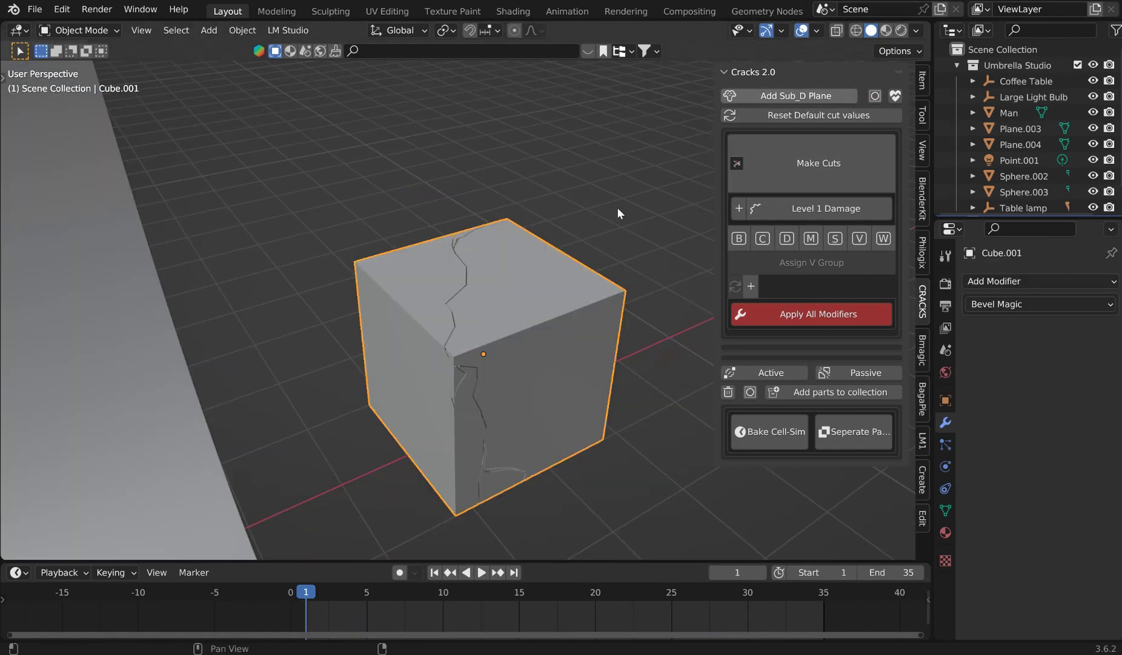
- Separate the cracked cube into individual parts
scroll(518, 274, "up", 5)
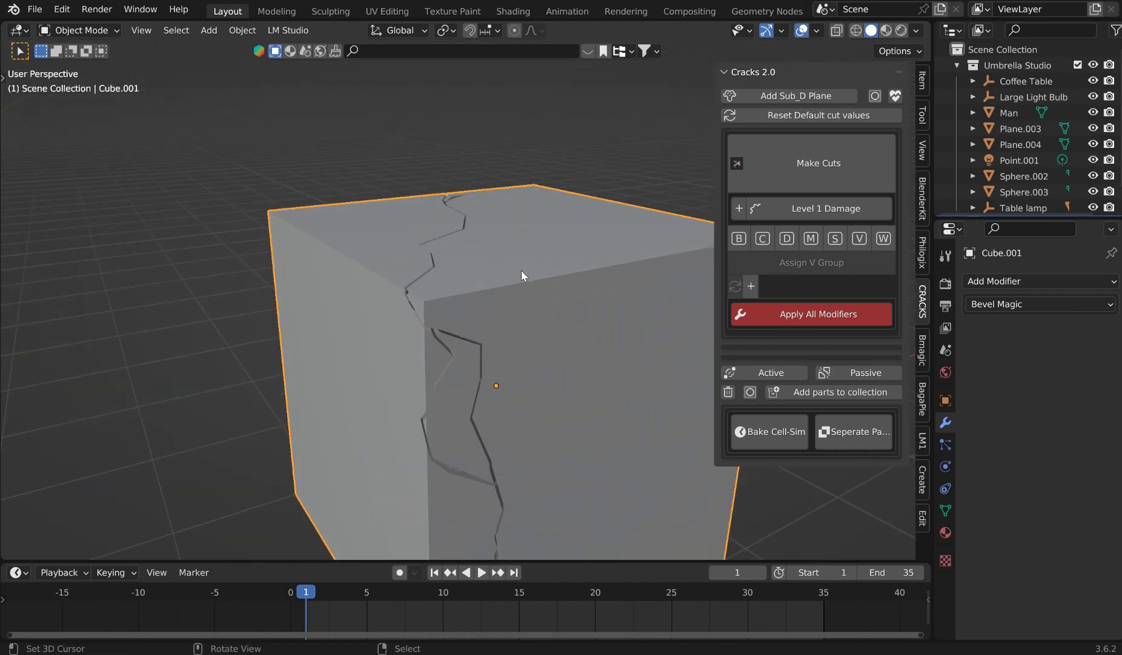
scroll(602, 379, "down", 3)
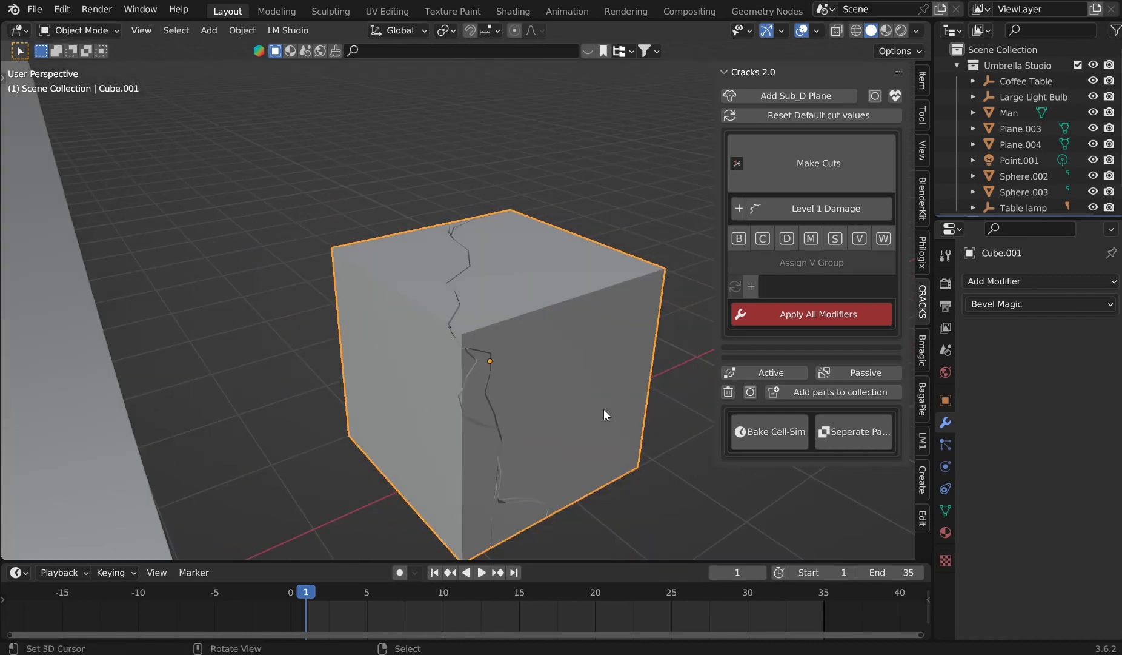
left_click(854, 435)
- Try moving the separated fragments one after another, cancelling each move and leaving the small corner fragment selected
right_click(614, 317)
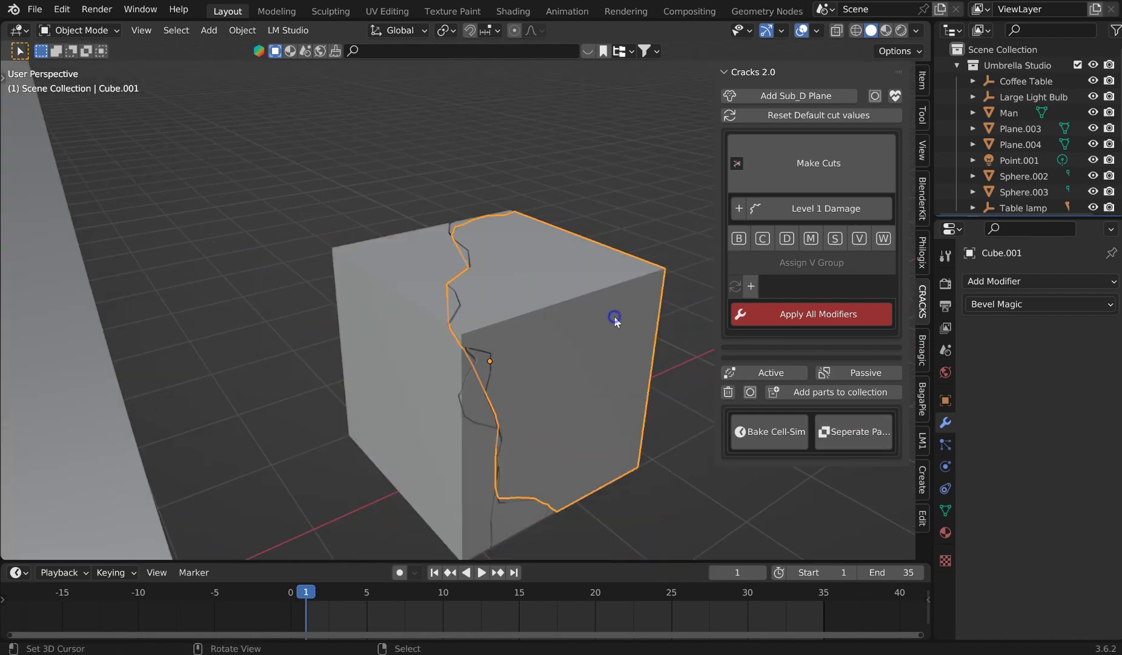
middle_click_drag(600, 313, 612, 309)
key("g")
right_click(673, 285)
right_click(484, 358)
key("g")
right_click(496, 401)
right_click(498, 397)
key("g")
right_click(583, 446)
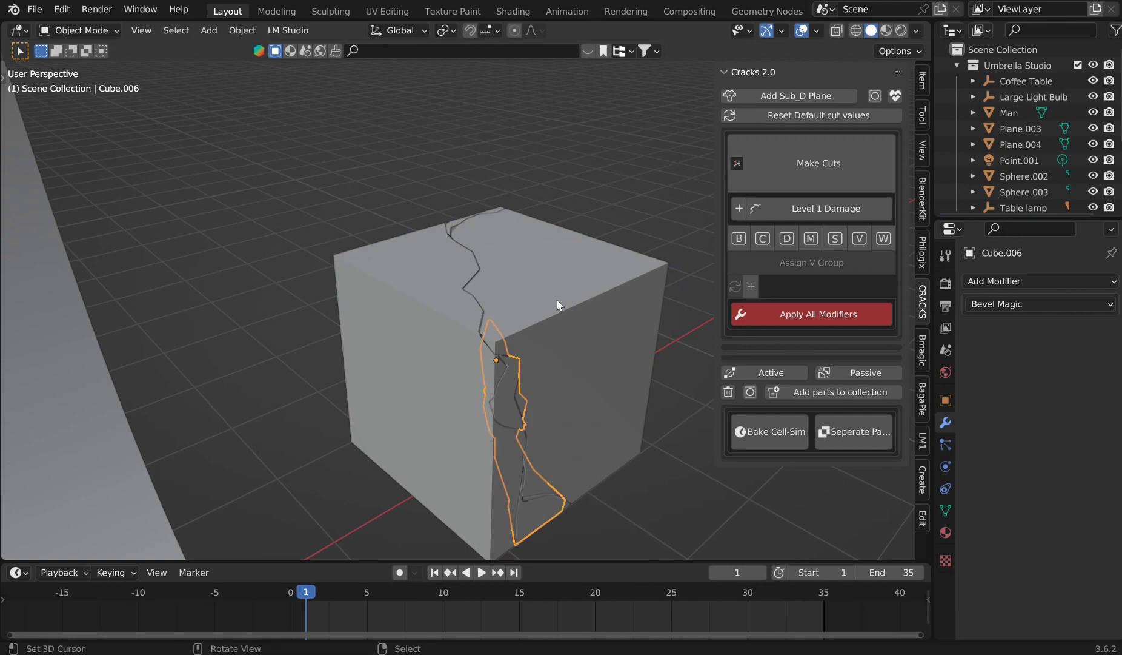
middle_click_drag(551, 297, 521, 309)
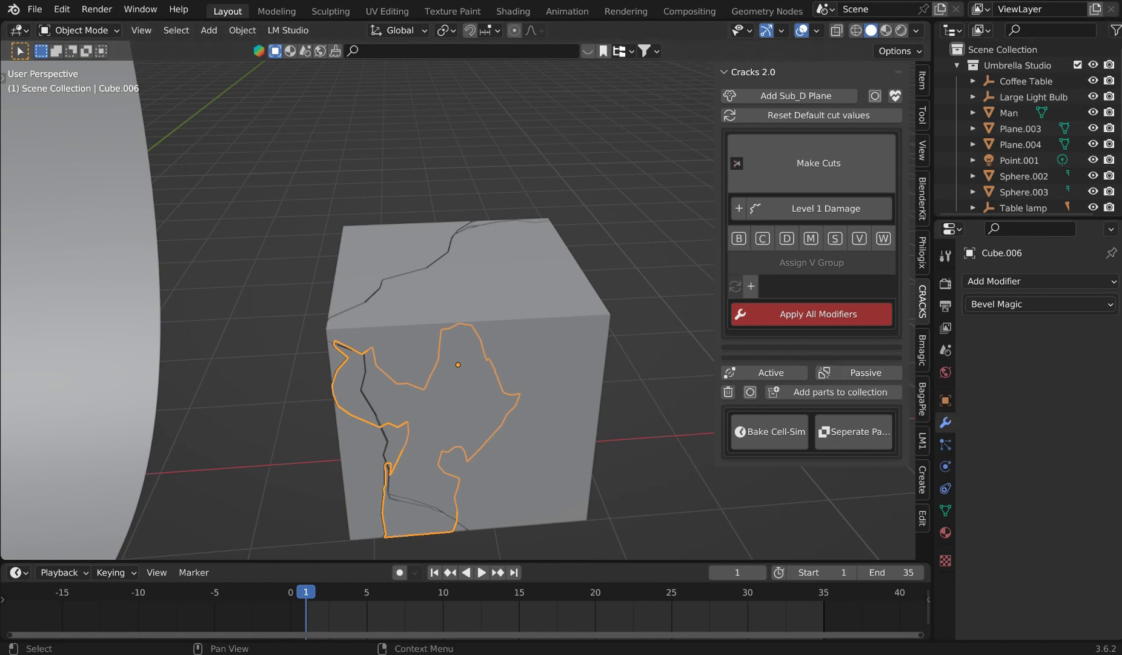
- Show the corner fragment's physics properties, make it an active rigid body, and switch it to passive
left_click(946, 466)
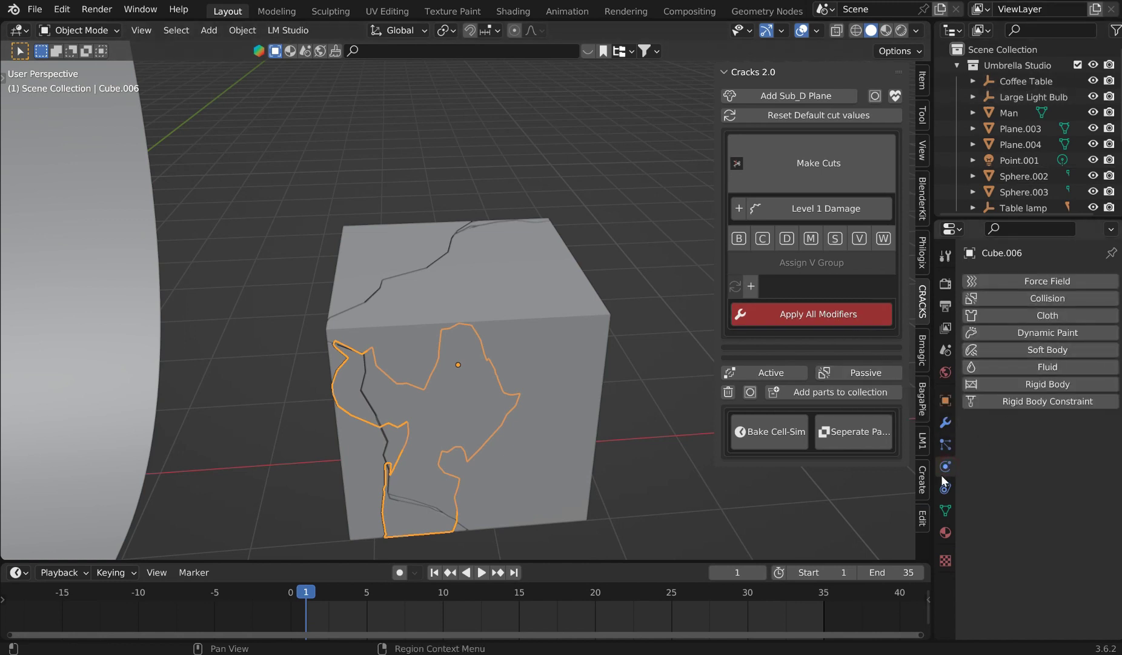
left_click(771, 372)
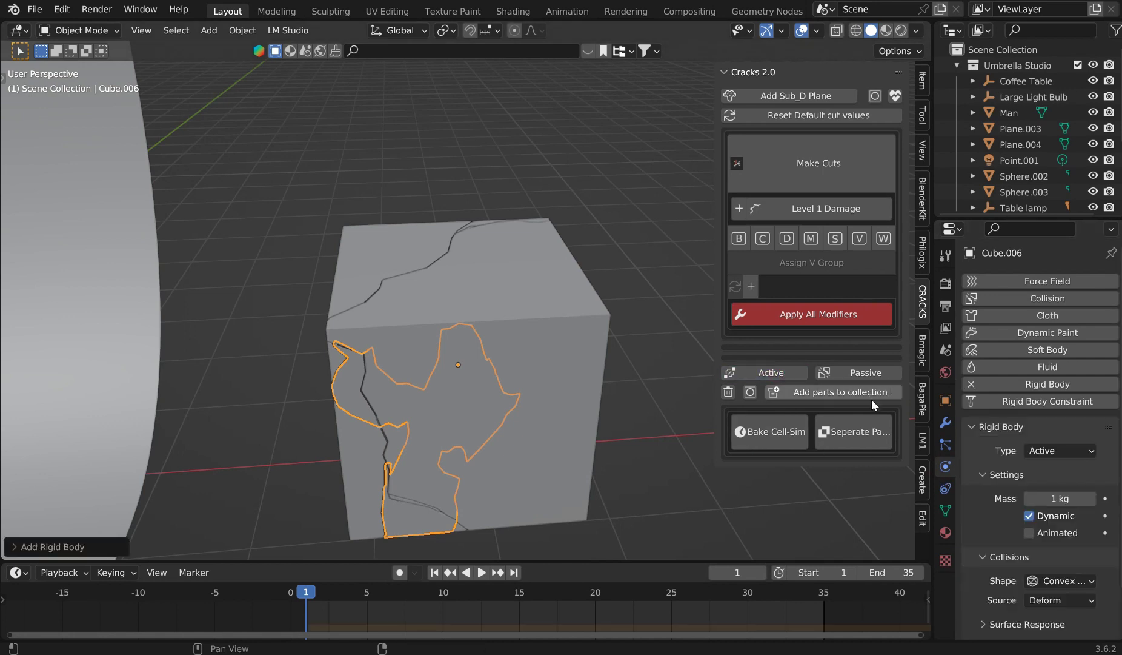
scroll(1037, 452, "down", 2)
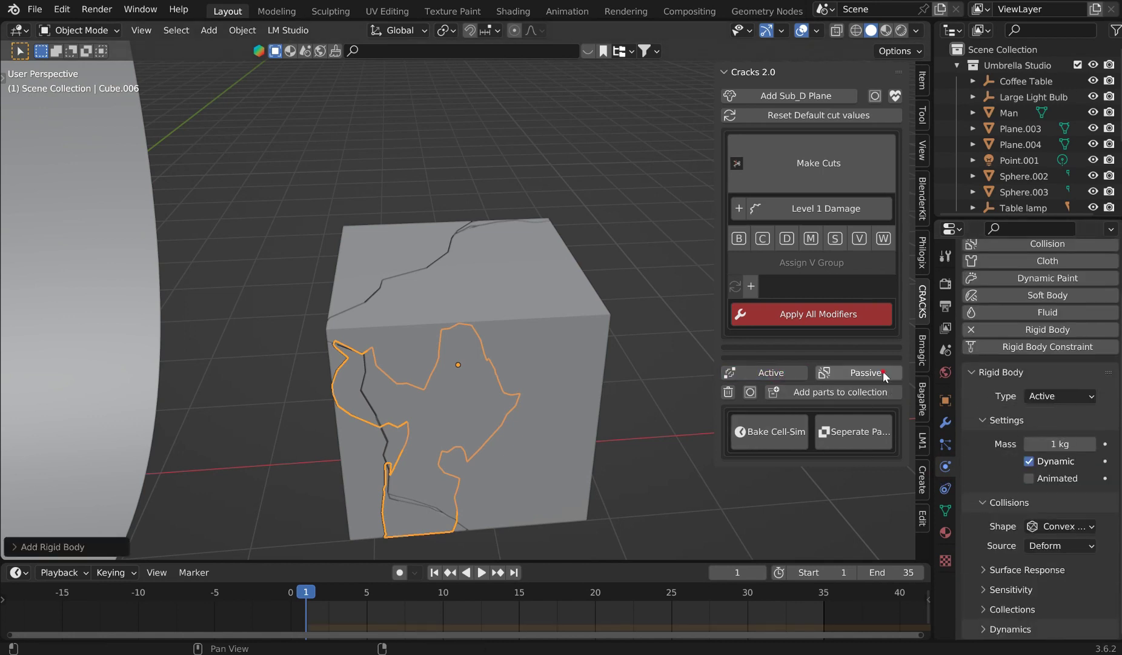
left_click(860, 372)
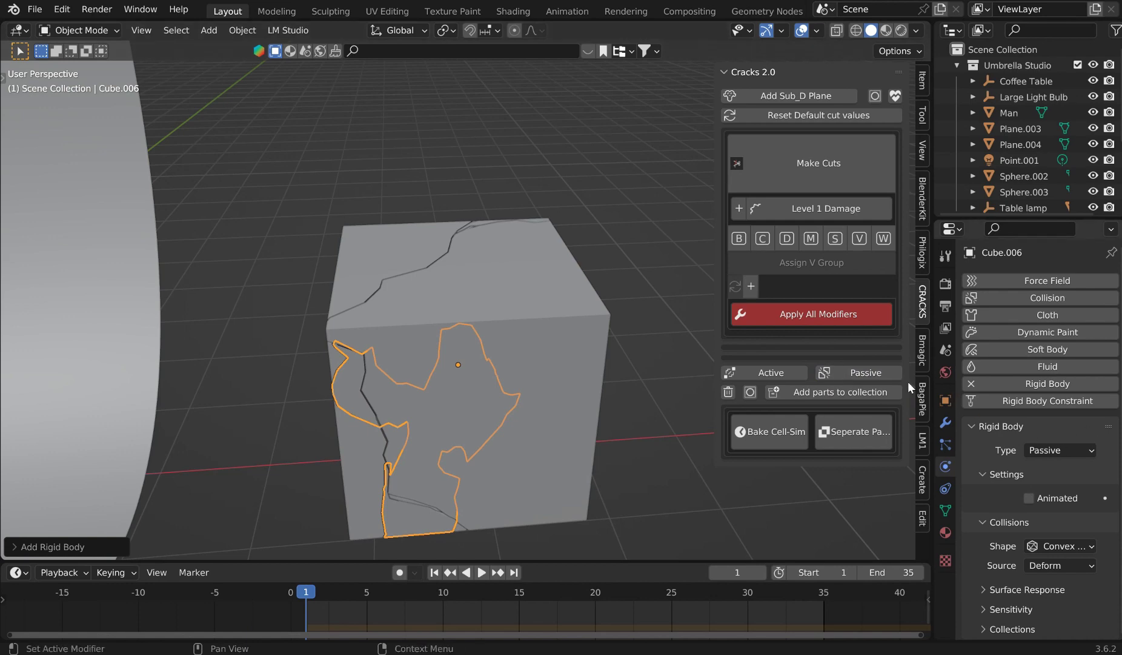
scroll(559, 326, "down", 5)
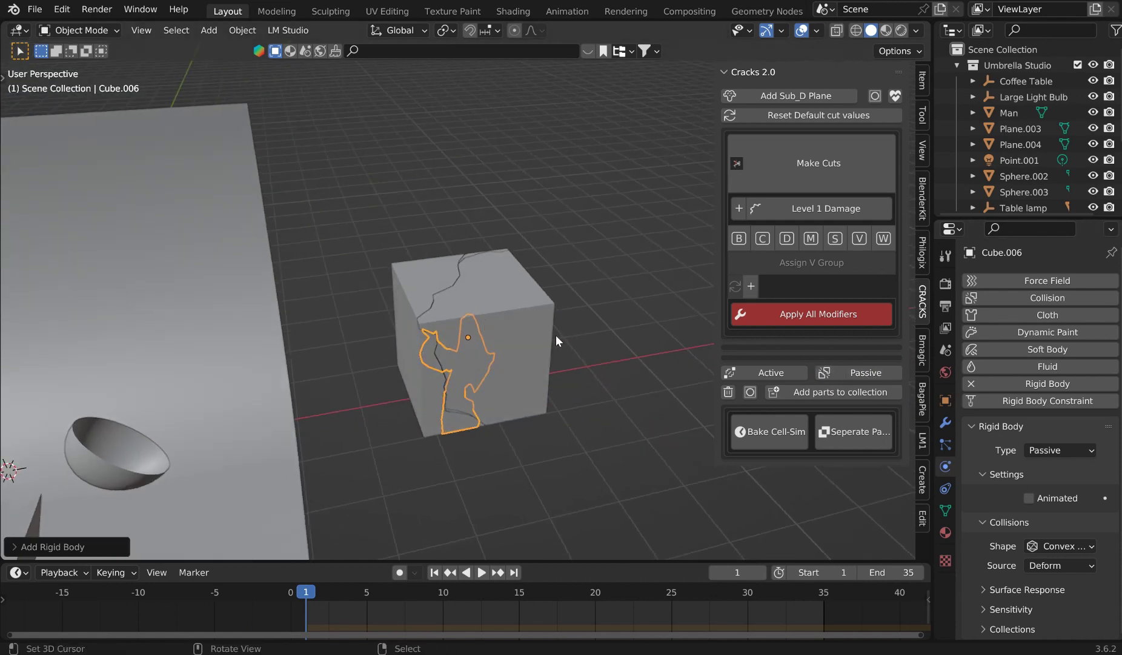
- Select the studio objects around the cracked cube and delete them, keeping the cube fragments
scroll(388, 388, "down", 5)
left_click_drag(340, 418, 209, 248)
key("Delete")
- Add the parts to a new loose-parts collection and move the remaining cube fragments into it
scroll(519, 296, "up", 8)
left_click(821, 391)
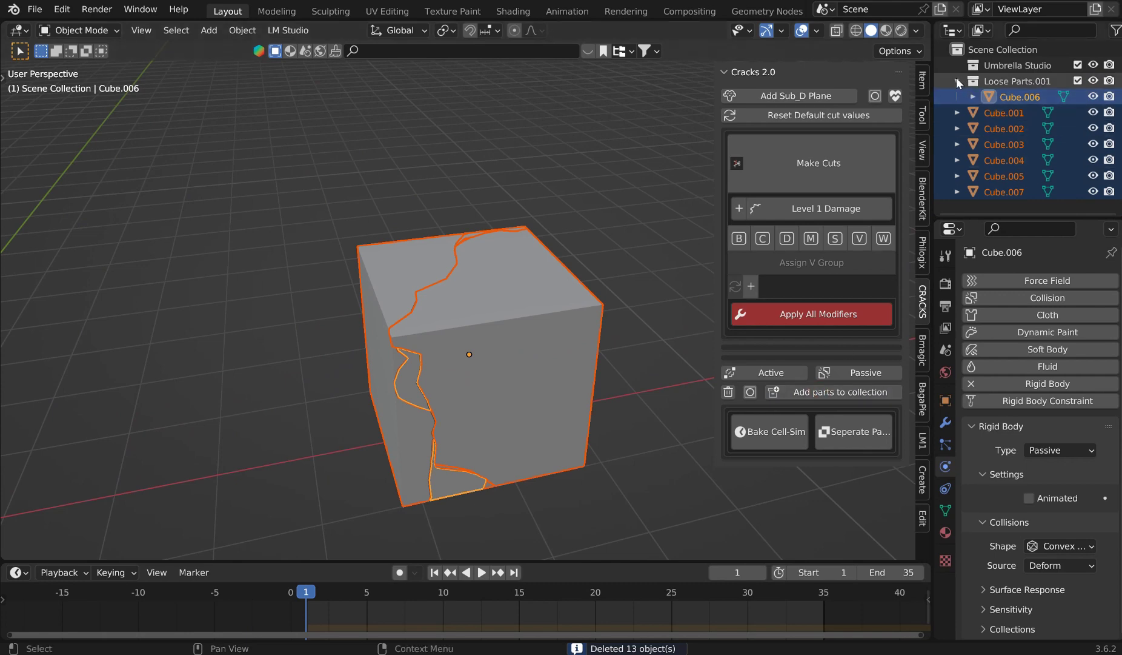
left_click(957, 81)
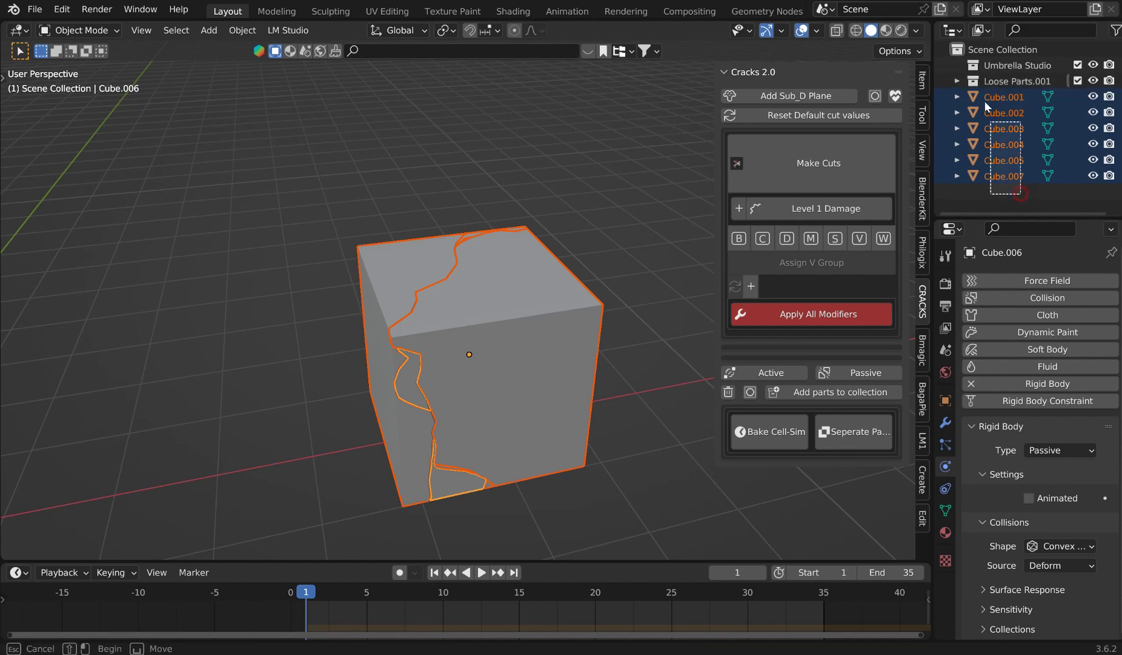
mouse_move(985, 94)
left_mouse_down()
mouse_move(993, 82)
mouse_move(966, 83)
left_mouse_up()
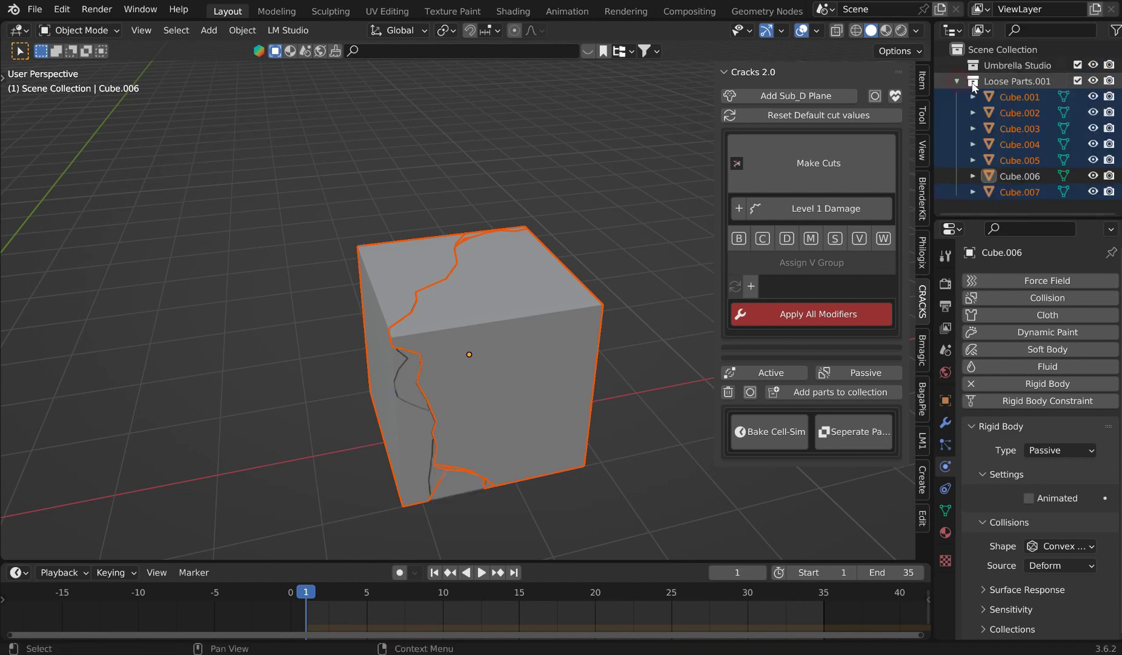
scroll(611, 278, "down", 4)
middle_click_drag(577, 294, 612, 285)
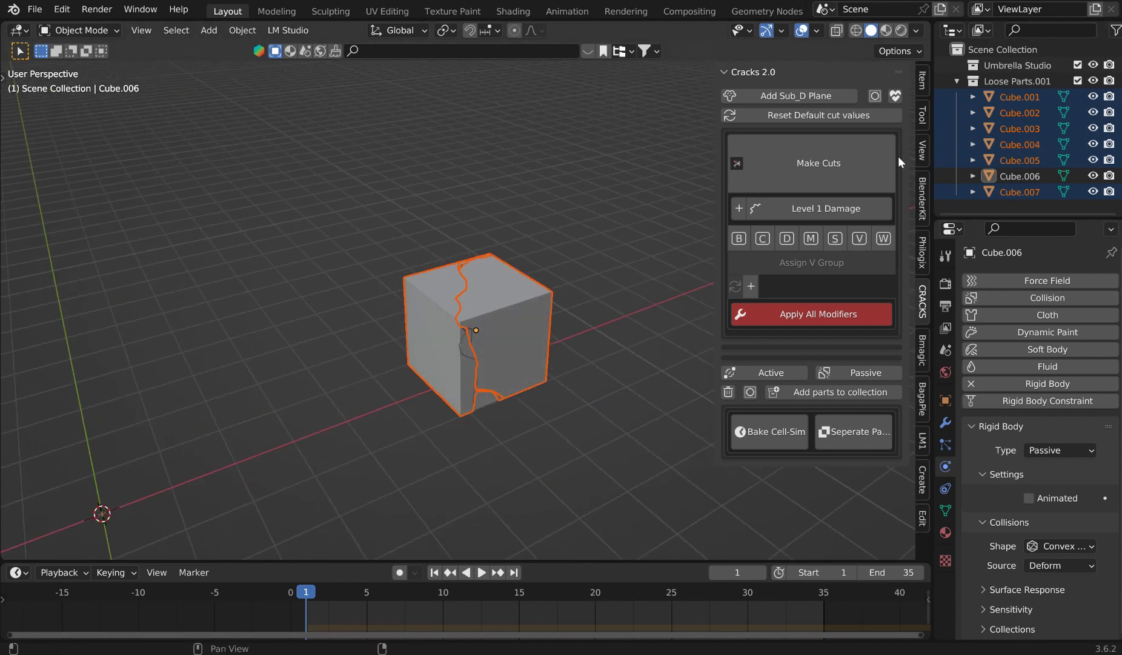
- Delete the Loose Parts.001 collection, then select all the fragments and add them to a new loose-parts collection
right_click(999, 82)
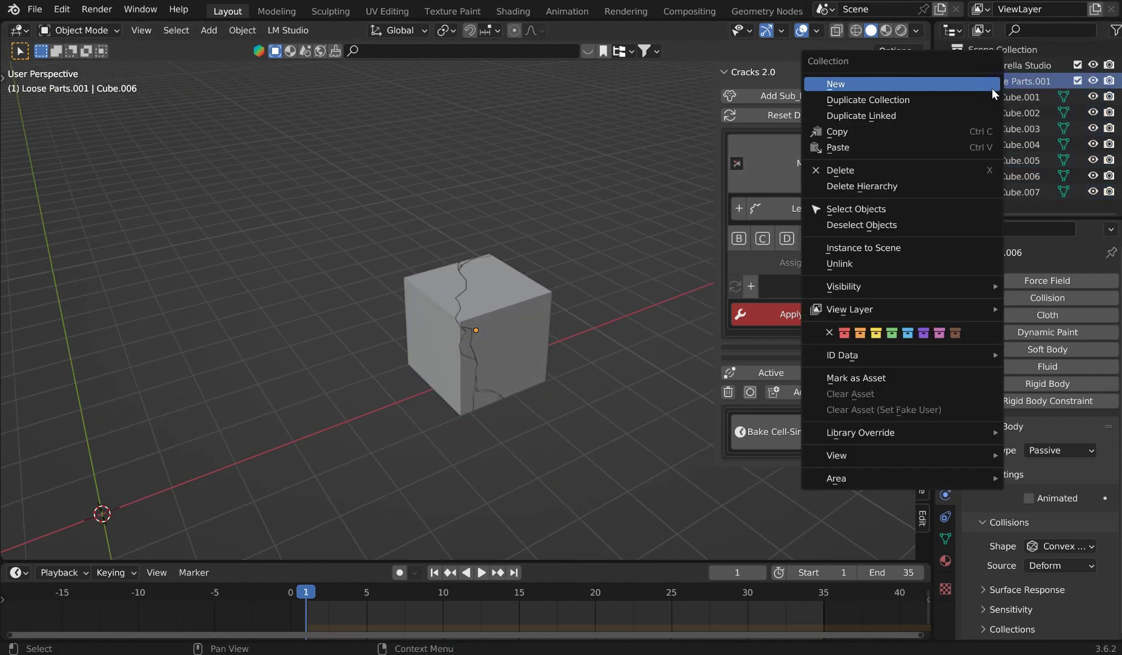
left_click(858, 170)
key("a")
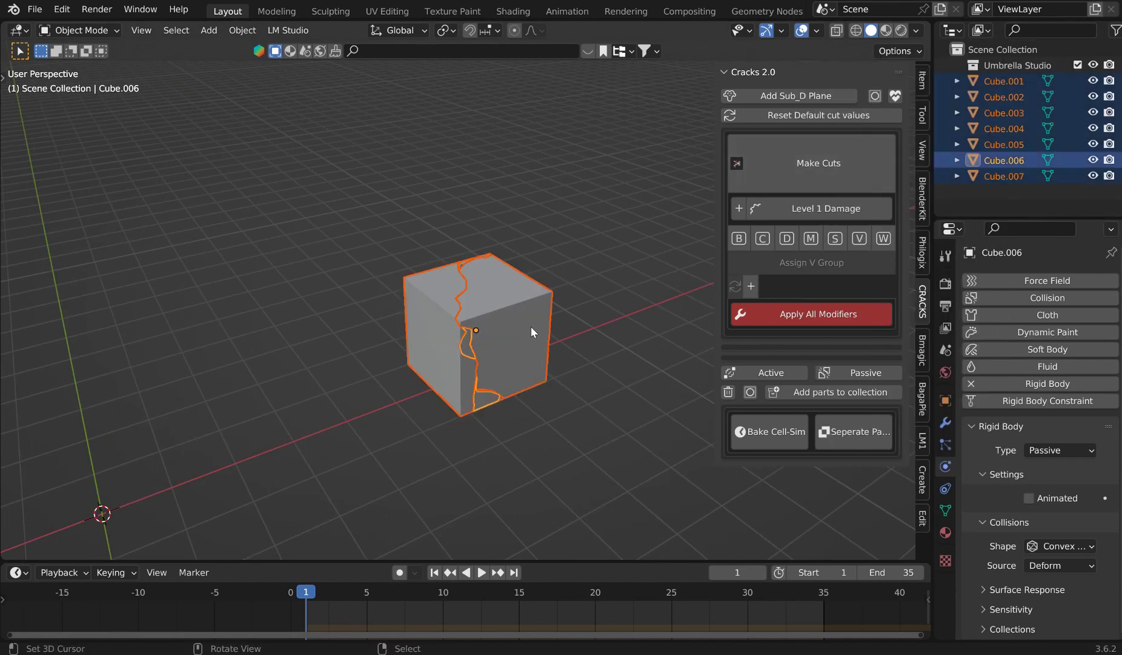
left_click(839, 391)
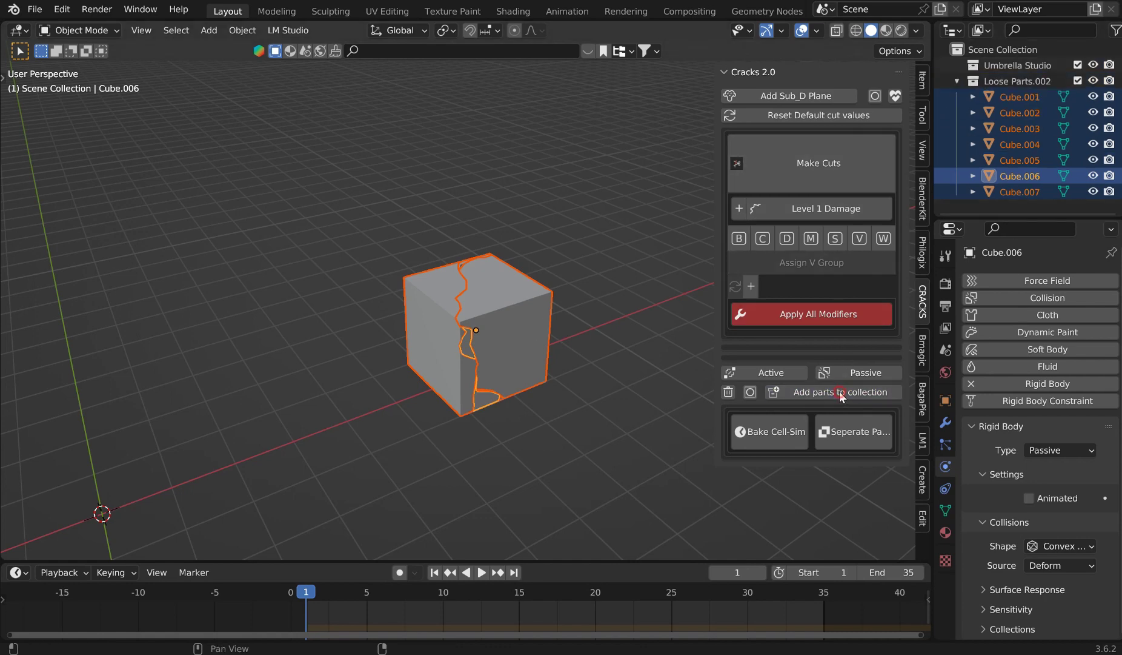
- Select all objects in the Loose Parts.002 collection and show the rigid body commands available for them
left_click(956, 78)
left_click(955, 79)
left_click(956, 79)
left_click(956, 79)
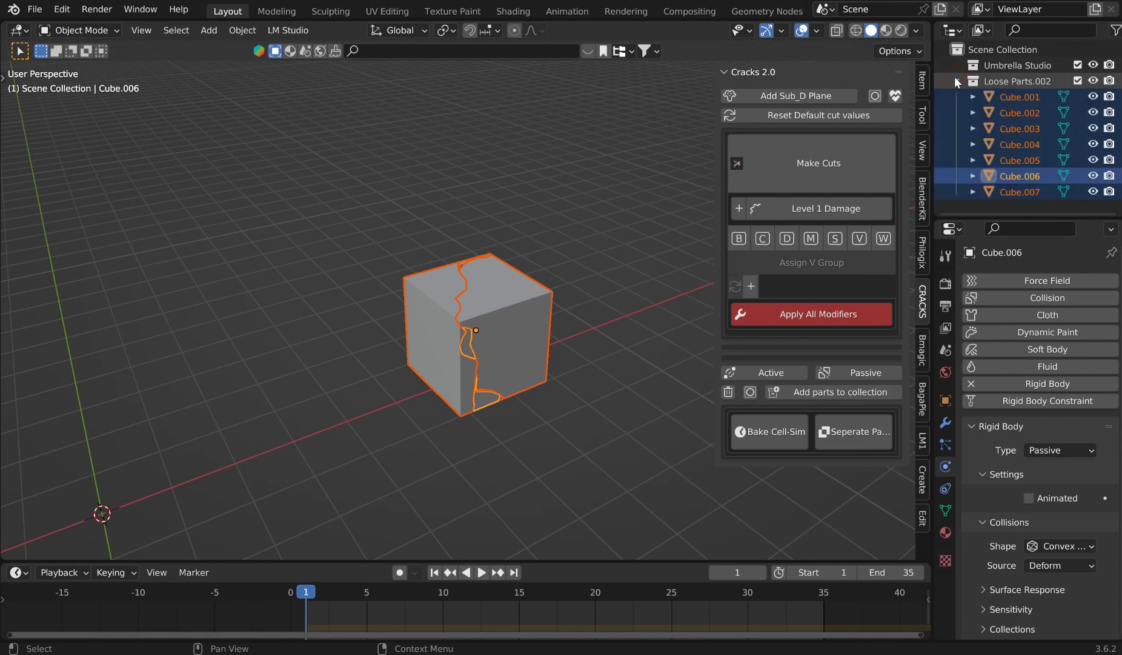
right_click(1004, 77)
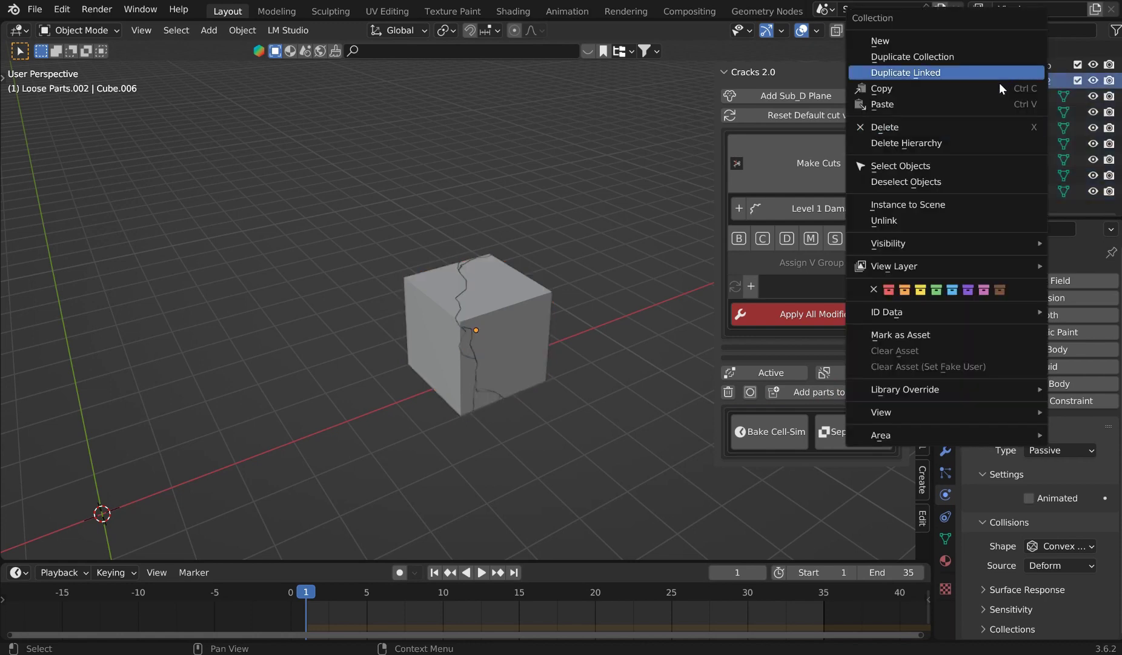
left_click(925, 165)
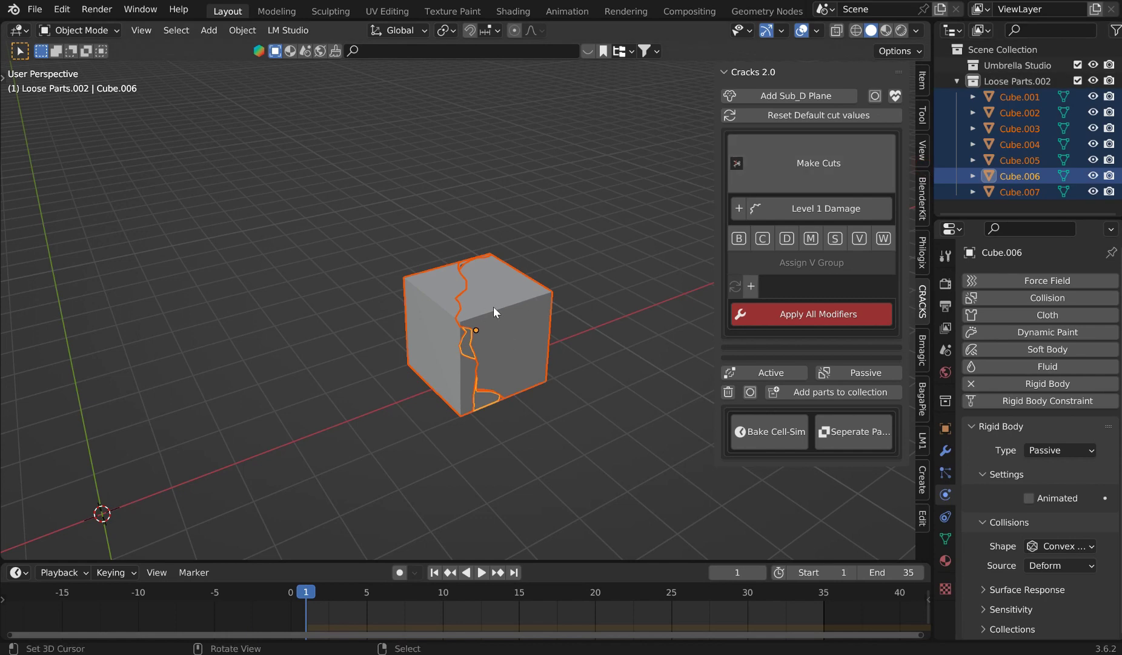
left_click(248, 29)
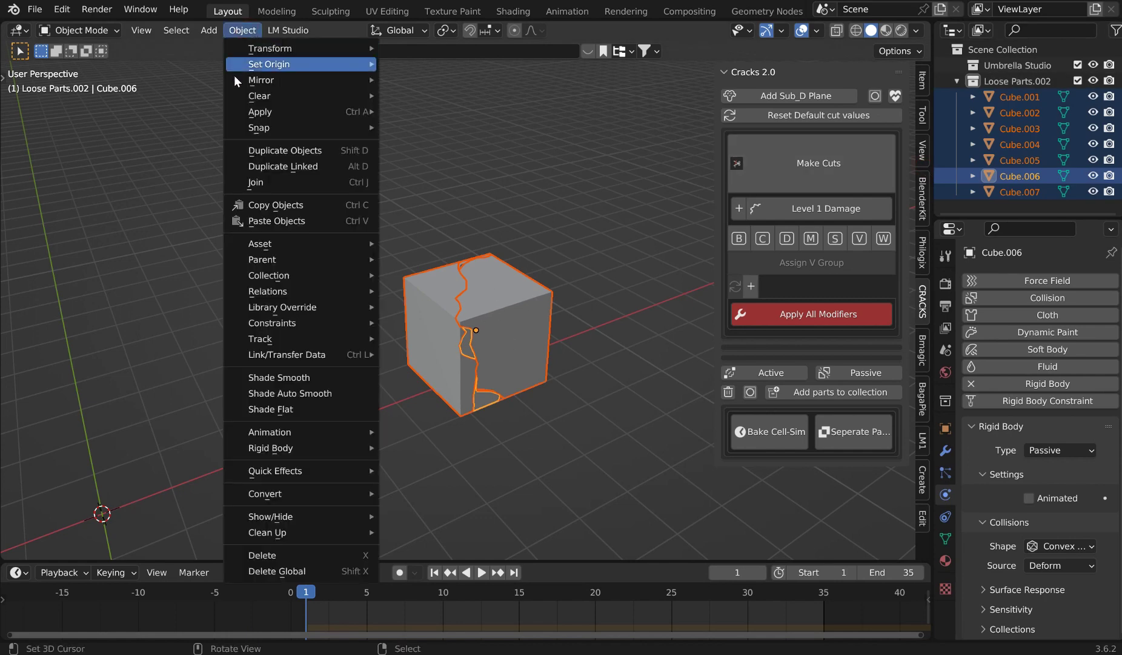
mouse_move(339, 455)
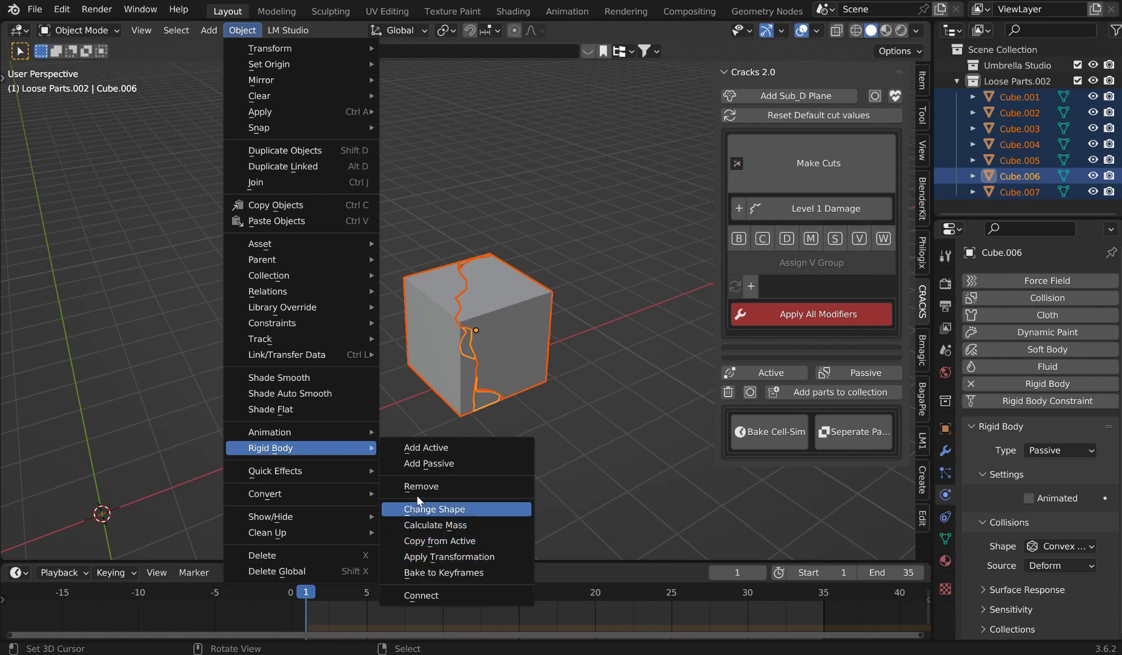
left_click(419, 463)
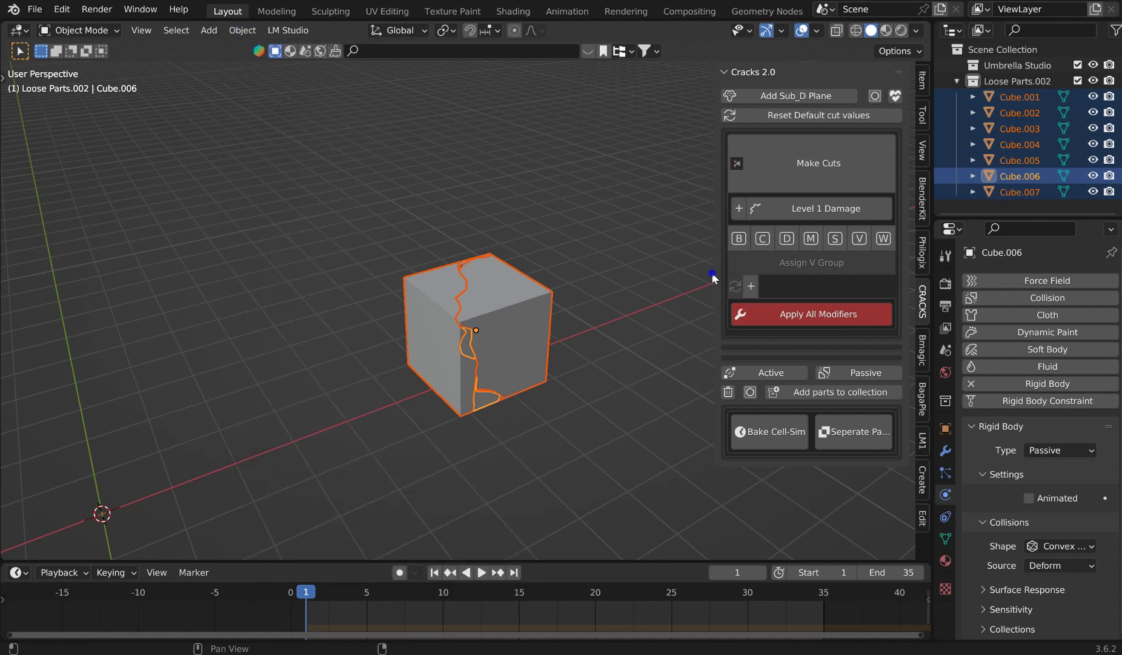
- Select the large fragment Cube.001 and try moving it, cancelling the move
scroll(573, 306, "up", 2)
left_click(571, 310)
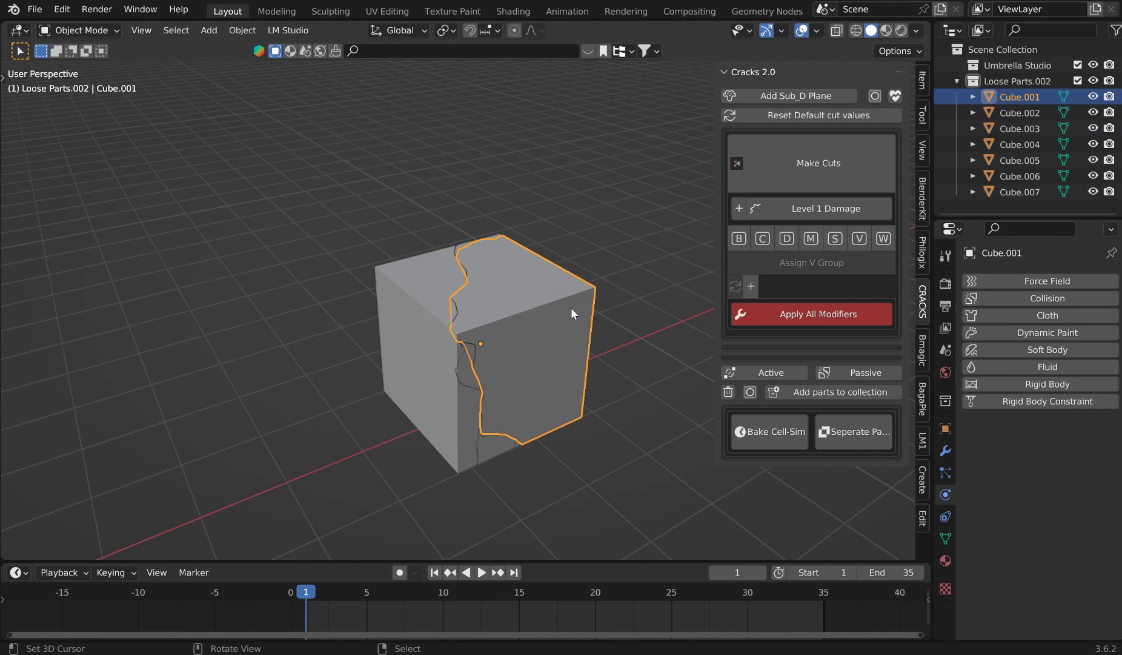
scroll(551, 312, "down", 2)
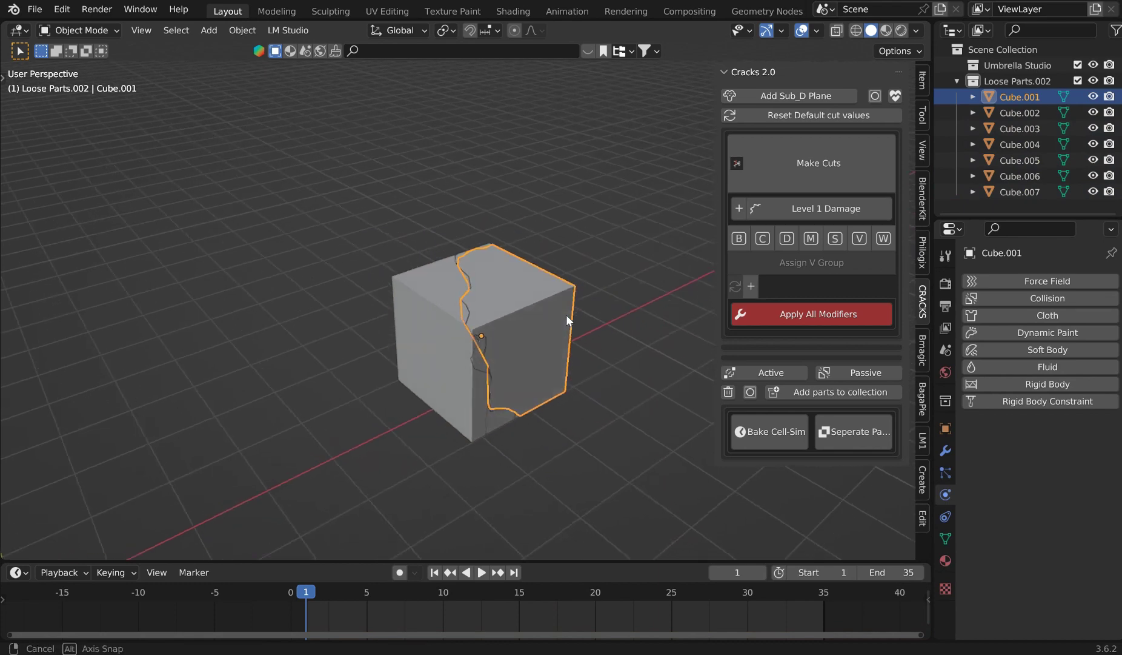
left_click(588, 313)
scroll(589, 313, "up", 2)
left_click(548, 328)
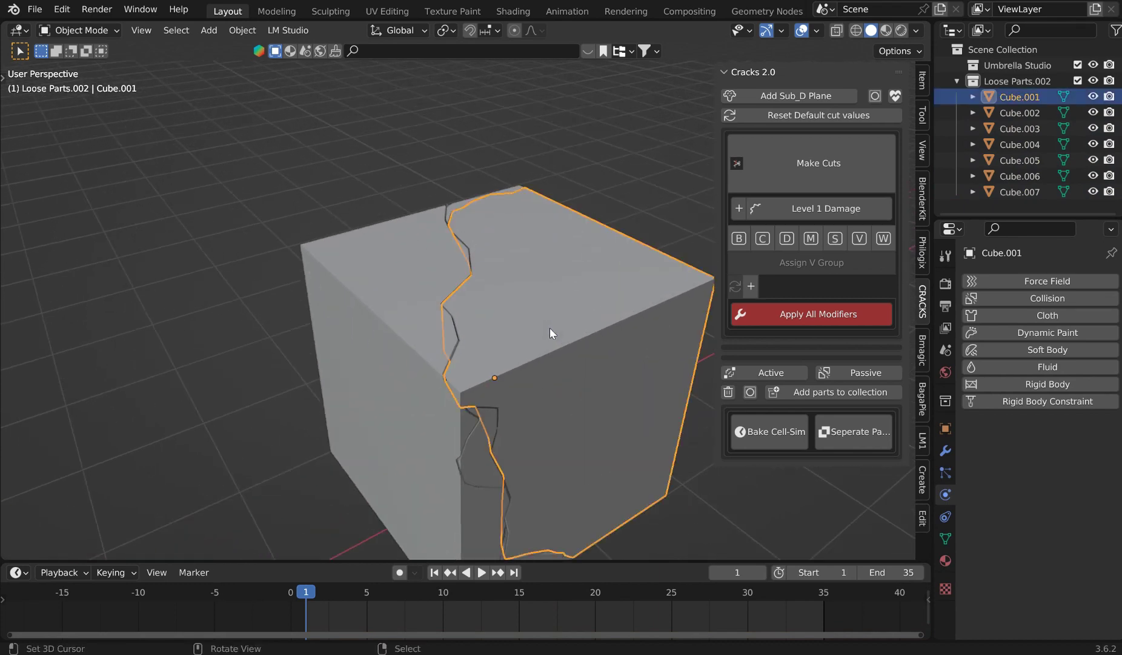
key("g")
key("Escape")
- Select all the cube fragments and delete them from the scene
scroll(594, 309, "down", 3)
key("a")
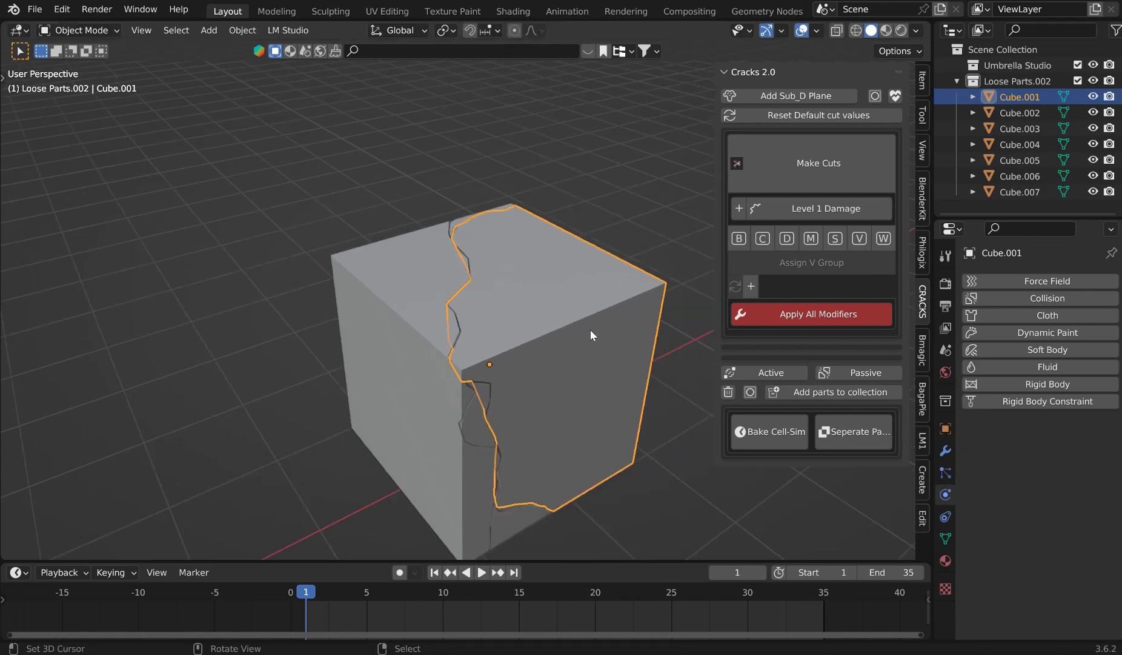
key("Delete")
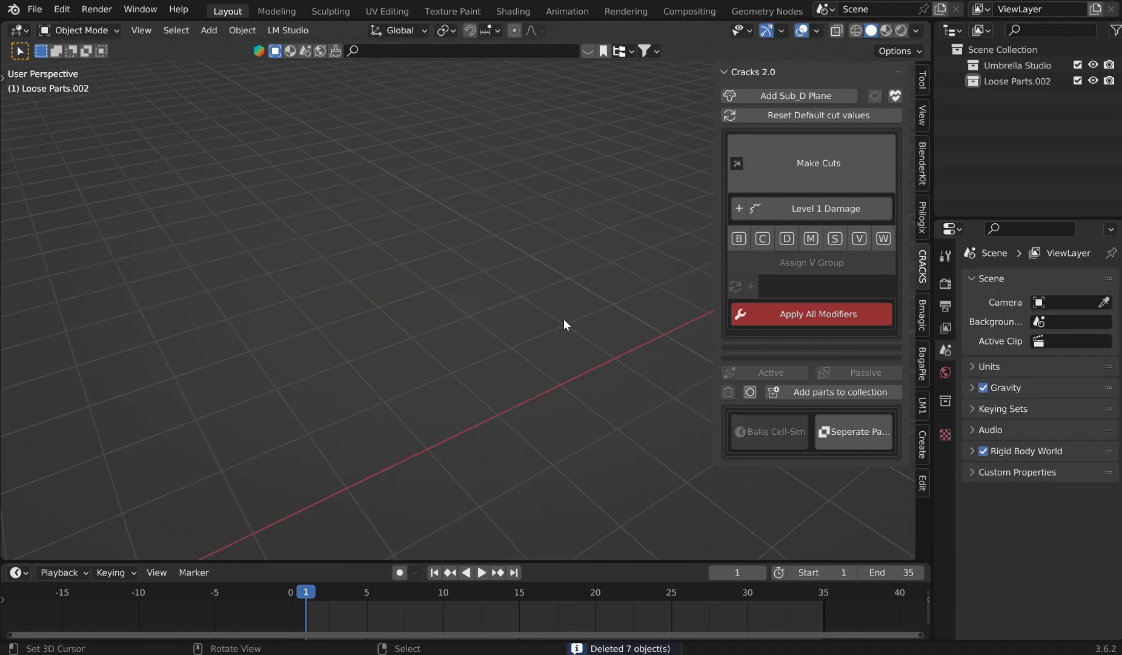
- Add a subdivided plane at the 3D cursor with the Cracks 2.0 add-on
middle_click_drag(564, 319, 603, 221, "shift")
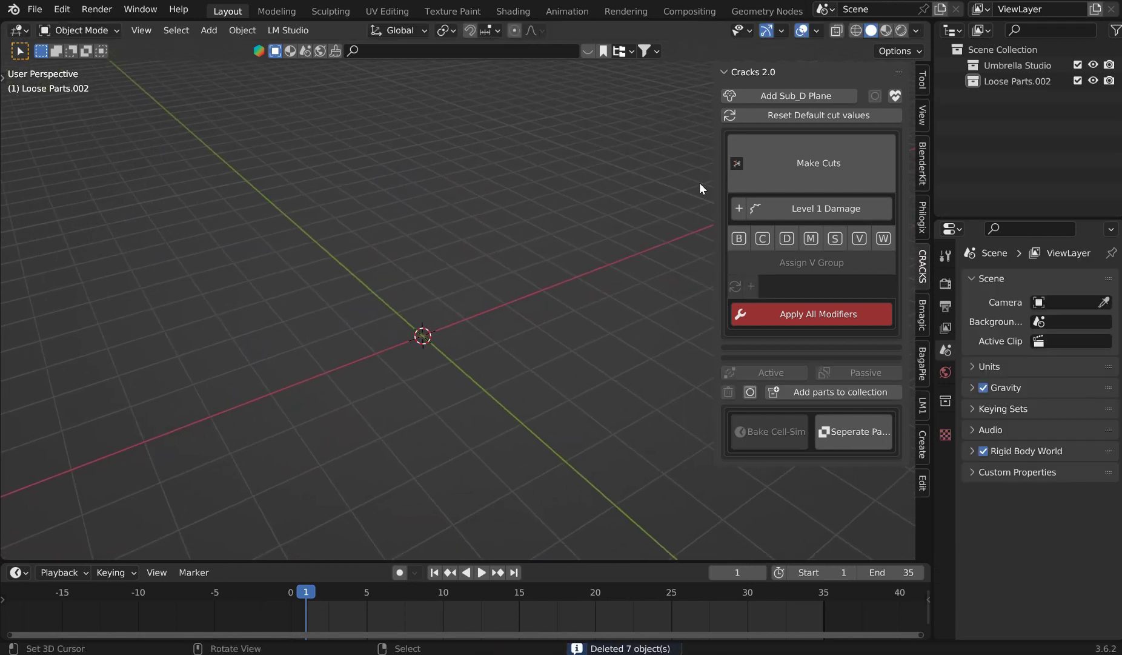
left_click(783, 96)
scroll(536, 278, "up", 3)
- Examine the plane's dense face grid in Edit Mode with face selection, then return to Object Mode
key("Tab")
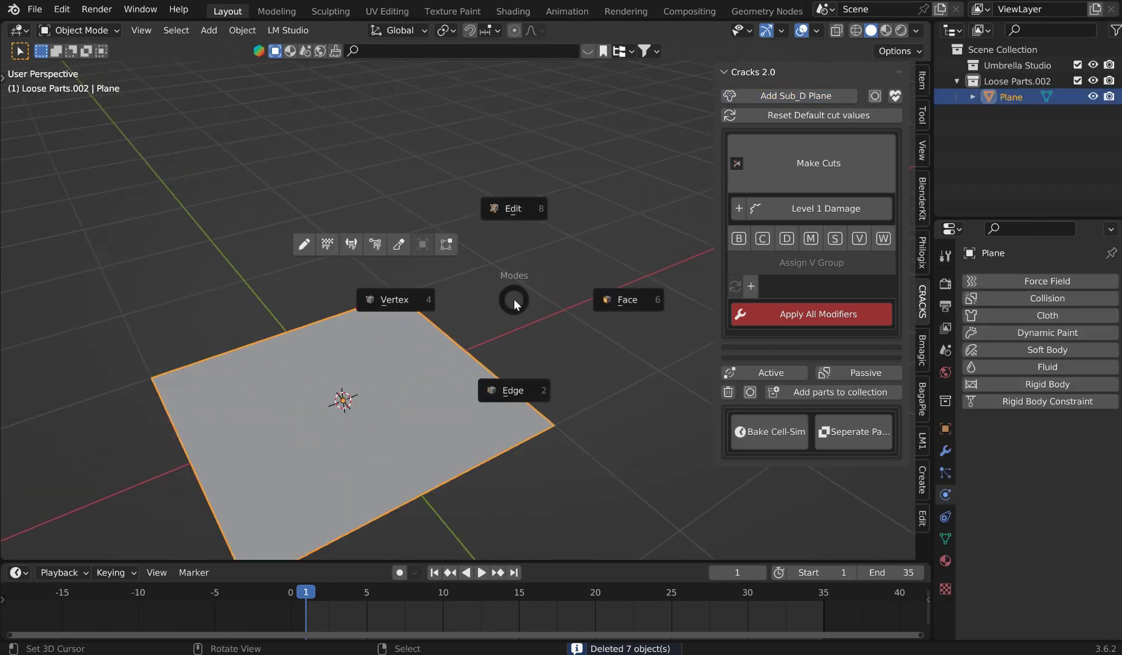
left_click(623, 298)
middle_click_drag(517, 374, 501, 313)
scroll(547, 279, "up", 5)
scroll(497, 321, "down", 5)
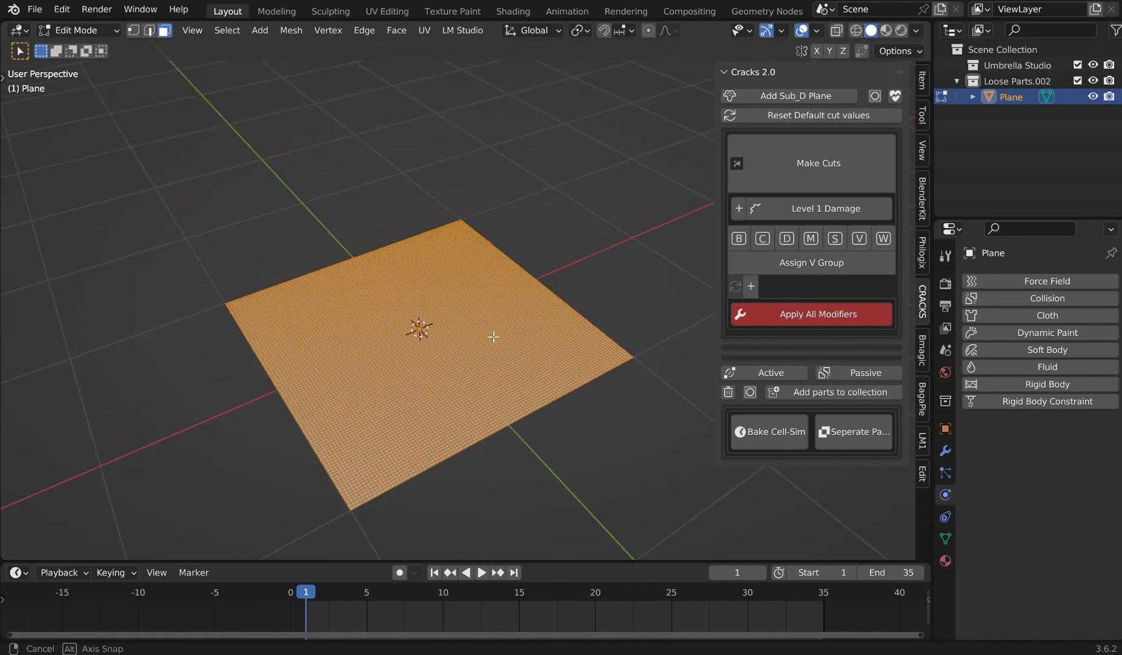
scroll(492, 335, "up", 5)
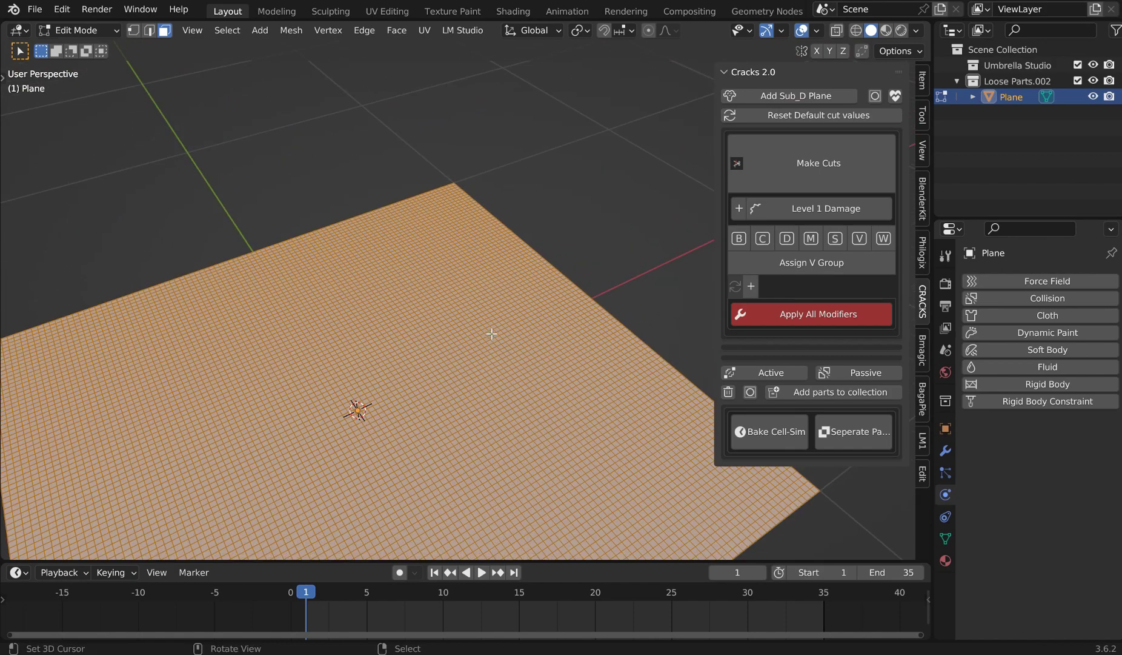
key("Tab")
left_click(579, 216)
scroll(589, 228, "down", 4)
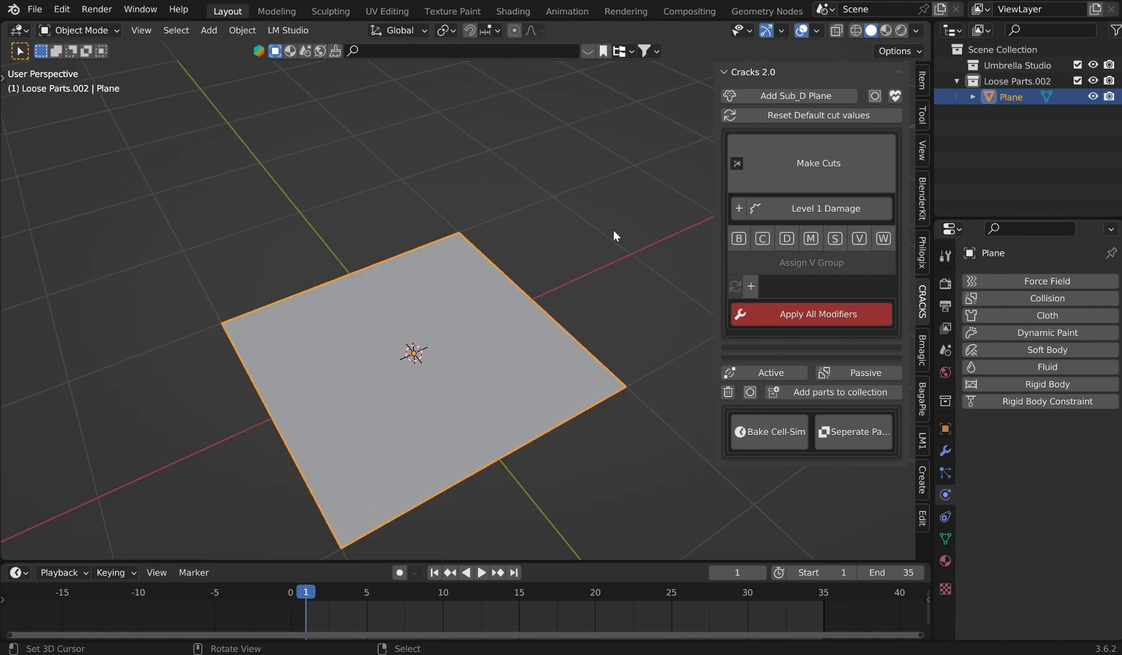
- Try adding a Subdivision modifier to the flat plane and remove it
left_click(876, 97)
left_click(877, 97)
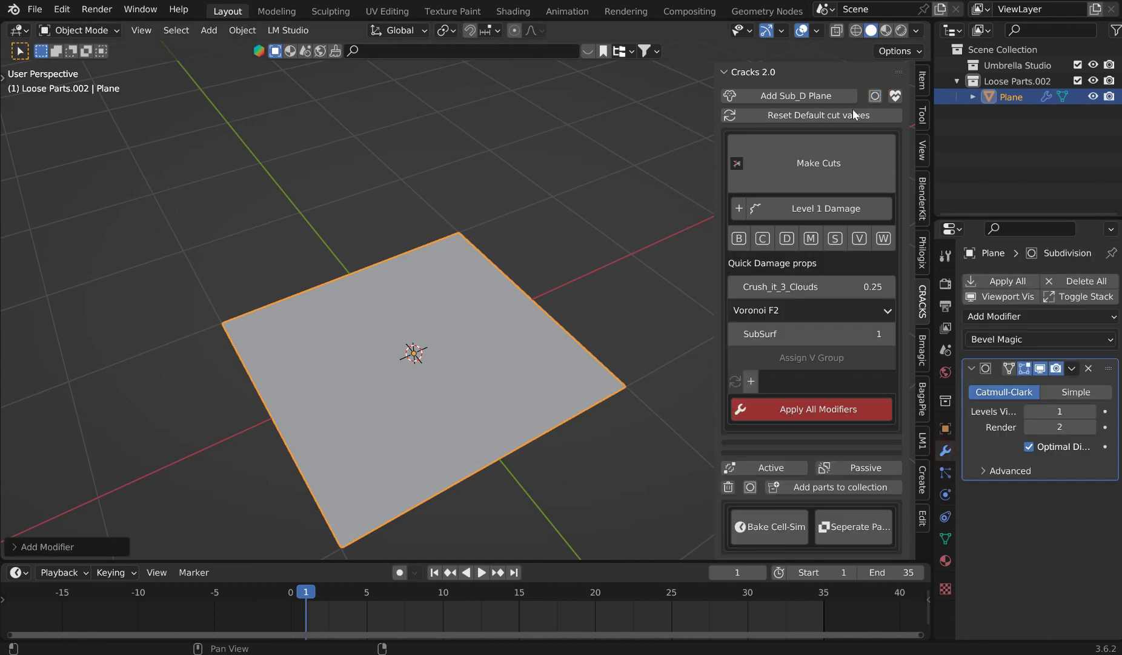
left_click(1089, 369)
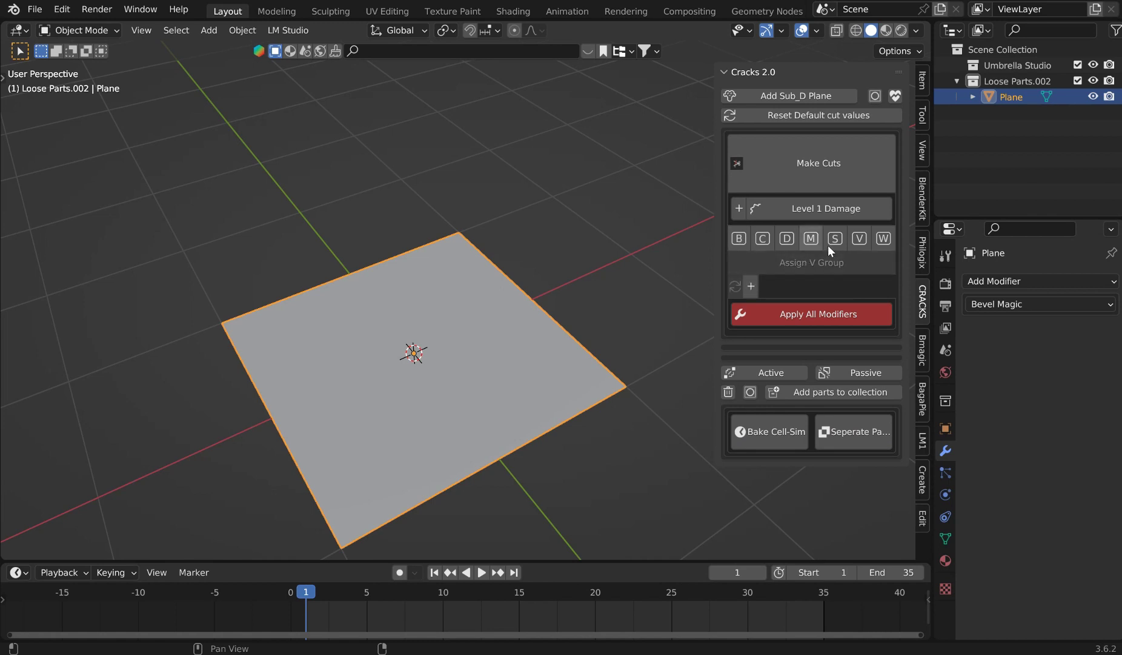
- Apply the Voronoi quick damage (V) to the plane and inspect the displaced surface
left_click(859, 239)
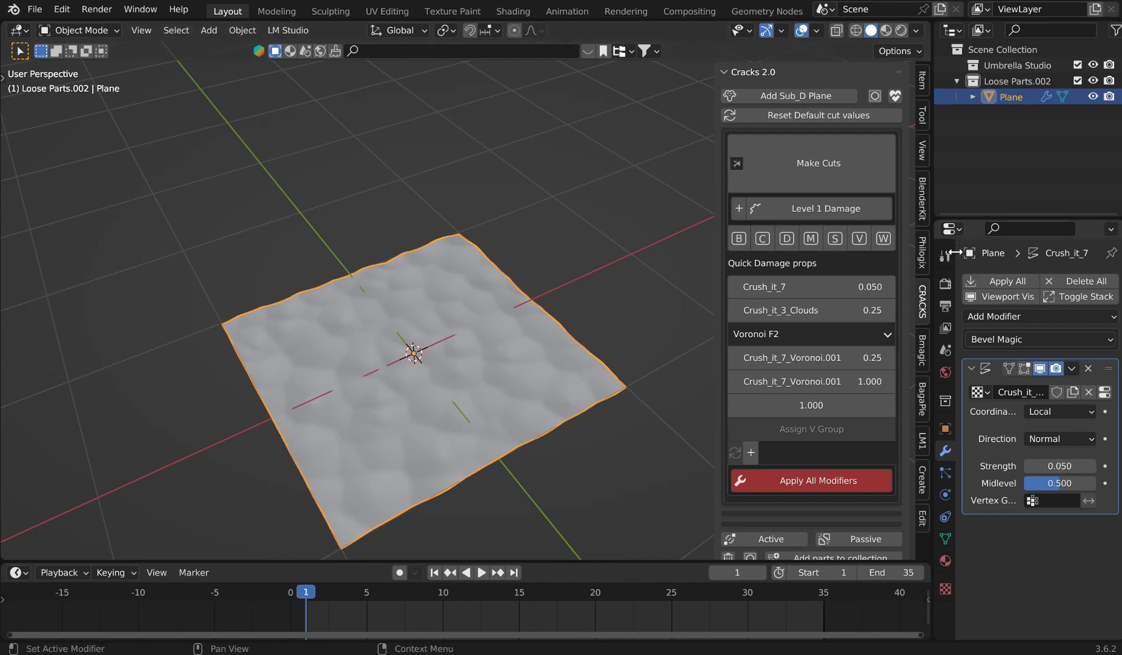
mouse_move(481, 332)
middle_mouse_down()
mouse_move(486, 316)
mouse_move(474, 314)
middle_mouse_up()
scroll(486, 316, "up", 5)
scroll(489, 318, "down", 5)
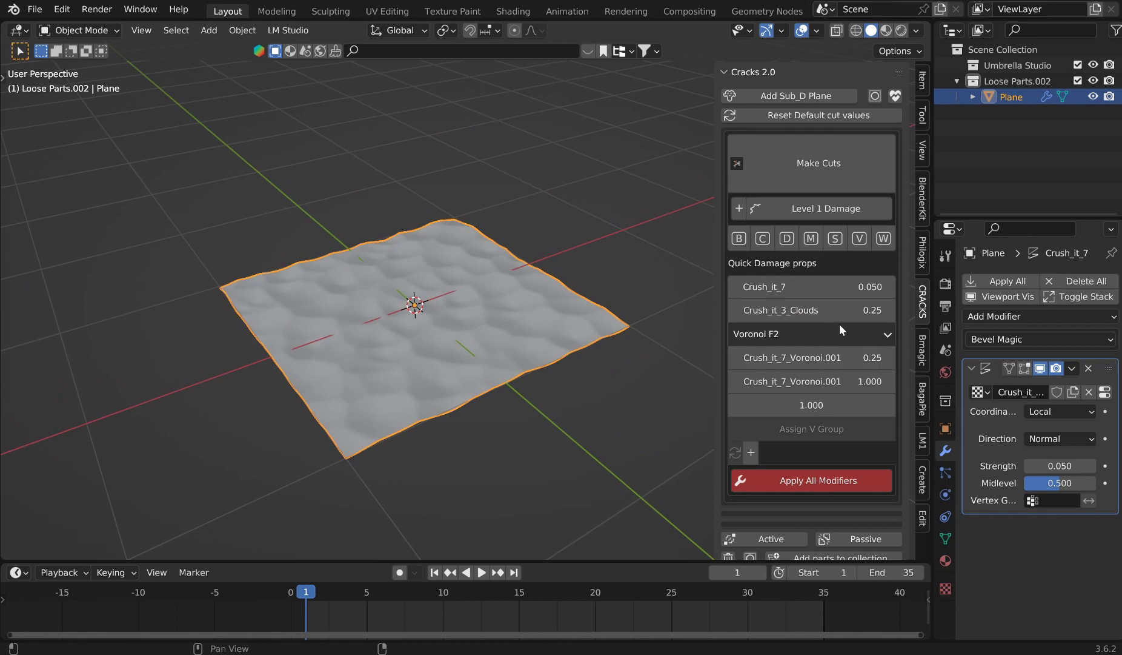
- Set the Voronoi damage size to 0.12, both other Voronoi values to 1.600 and the Crush_it_7 strength to 0.090
scroll(844, 313, "down", 3)
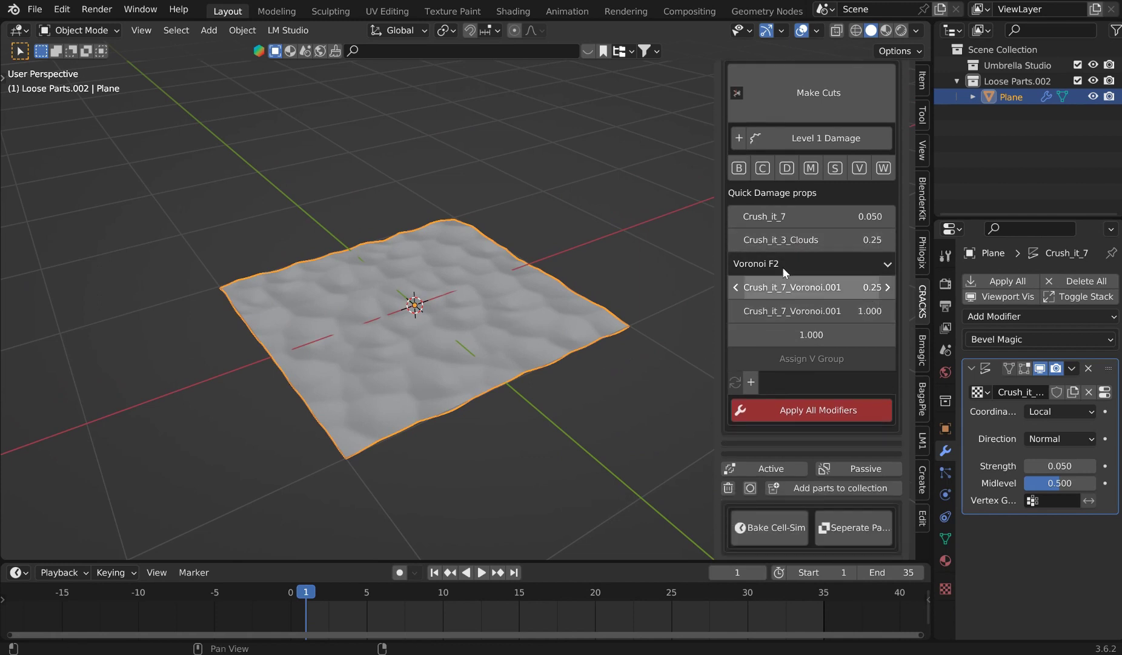
left_click(779, 293)
left_click_drag(780, 294, 833, 311)
mouse_move(801, 218)
left_mouse_down()
mouse_move(860, 218)
mouse_move(809, 218)
left_mouse_up()
scroll(830, 149, "up", 3)
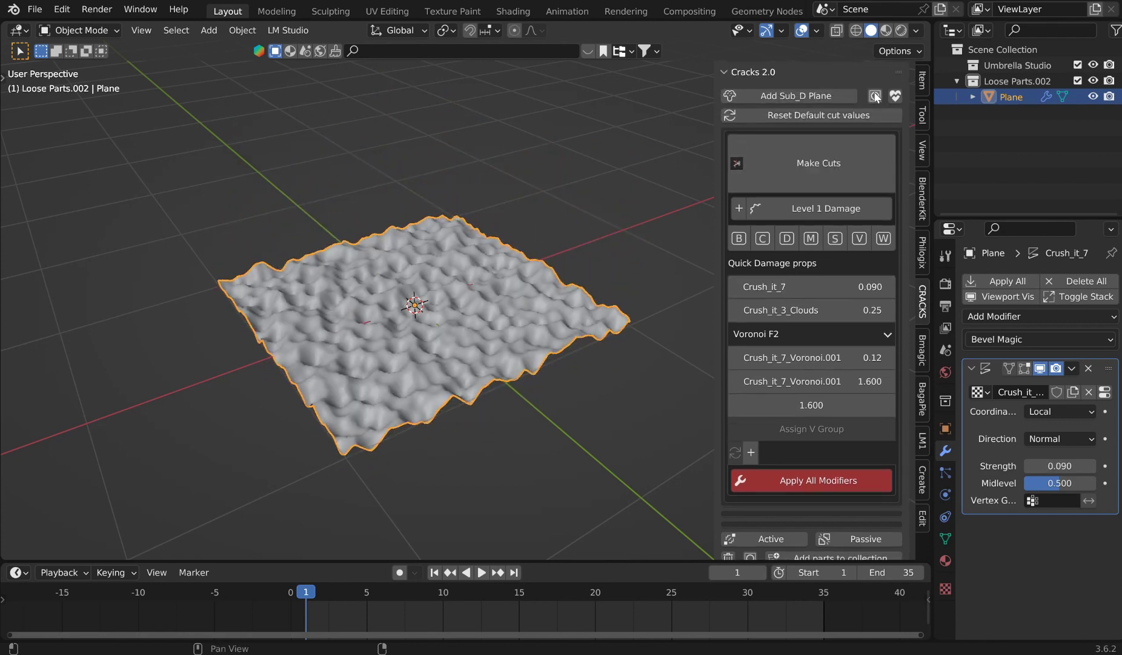
- Add a Subdivision modifier to the plane, try it above the displacement modifier, and return it below
left_click(875, 96)
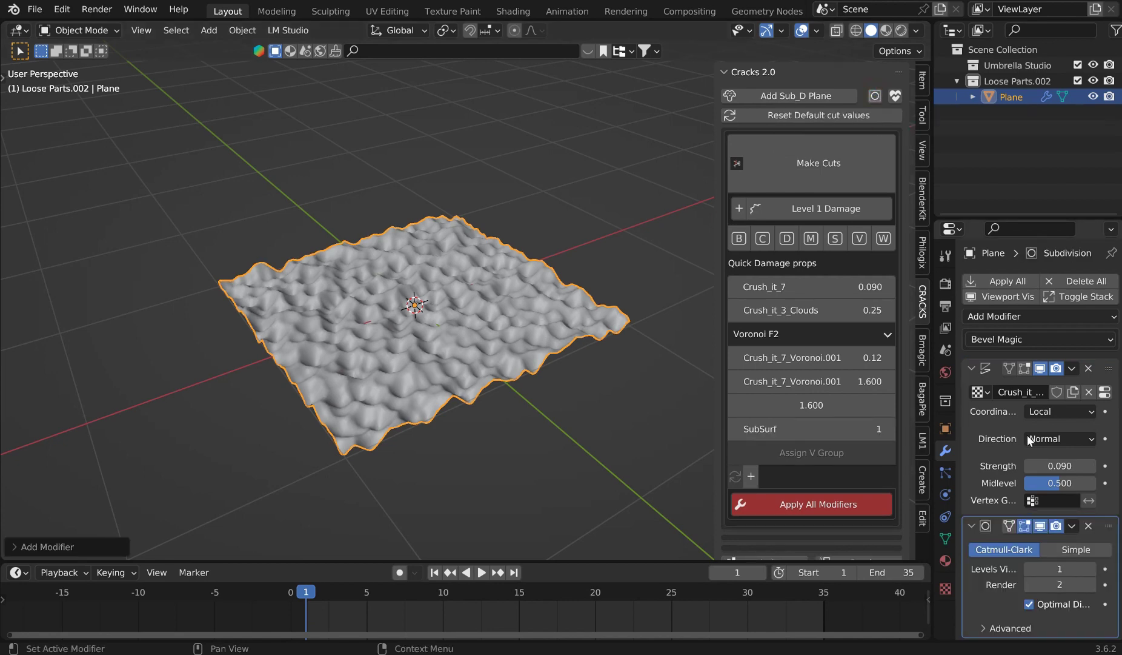
left_click_drag(1104, 529, 1104, 371)
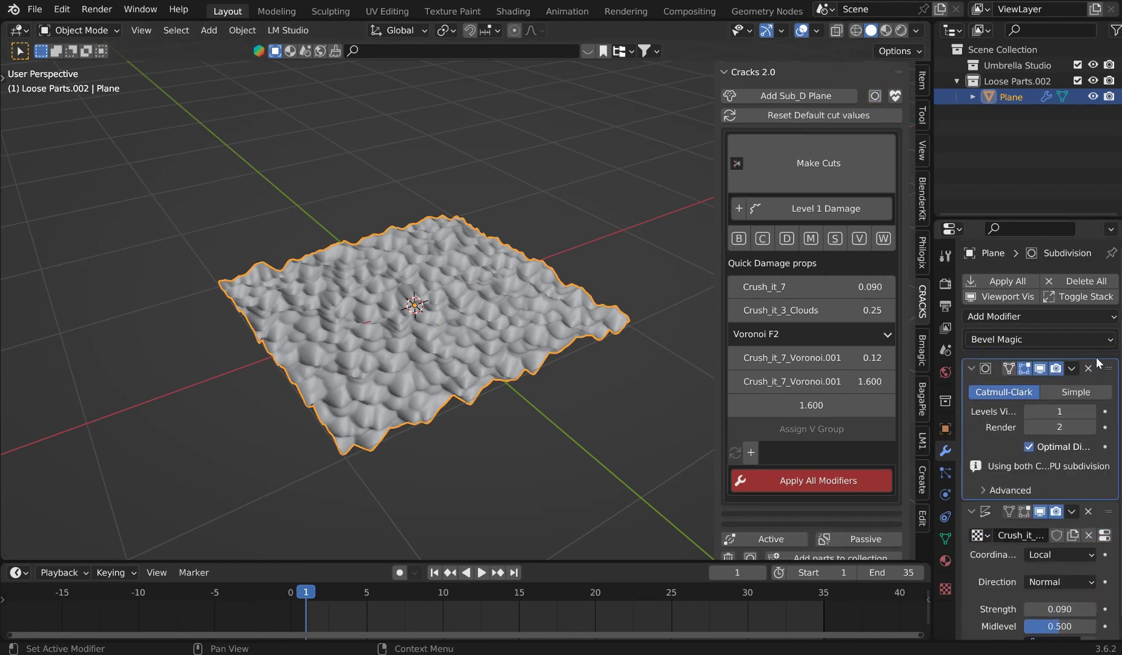
left_click_drag(1109, 512, 1109, 368)
scroll(537, 351, "up", 3)
scroll(539, 350, "down", 2)
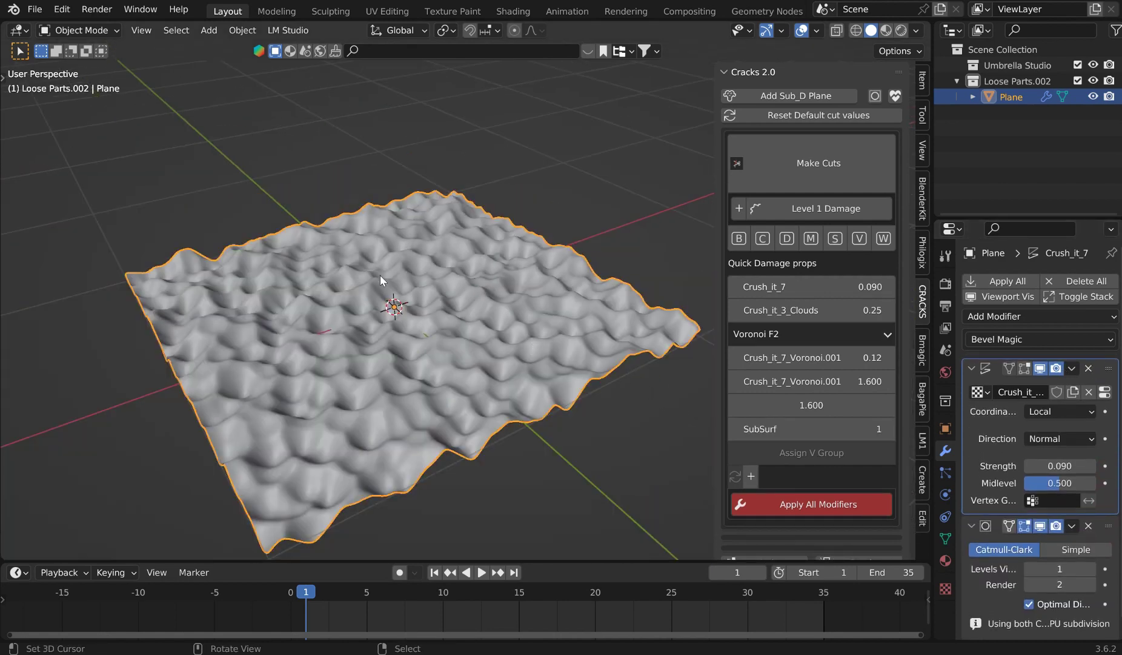
scroll(577, 304, "down", 3)
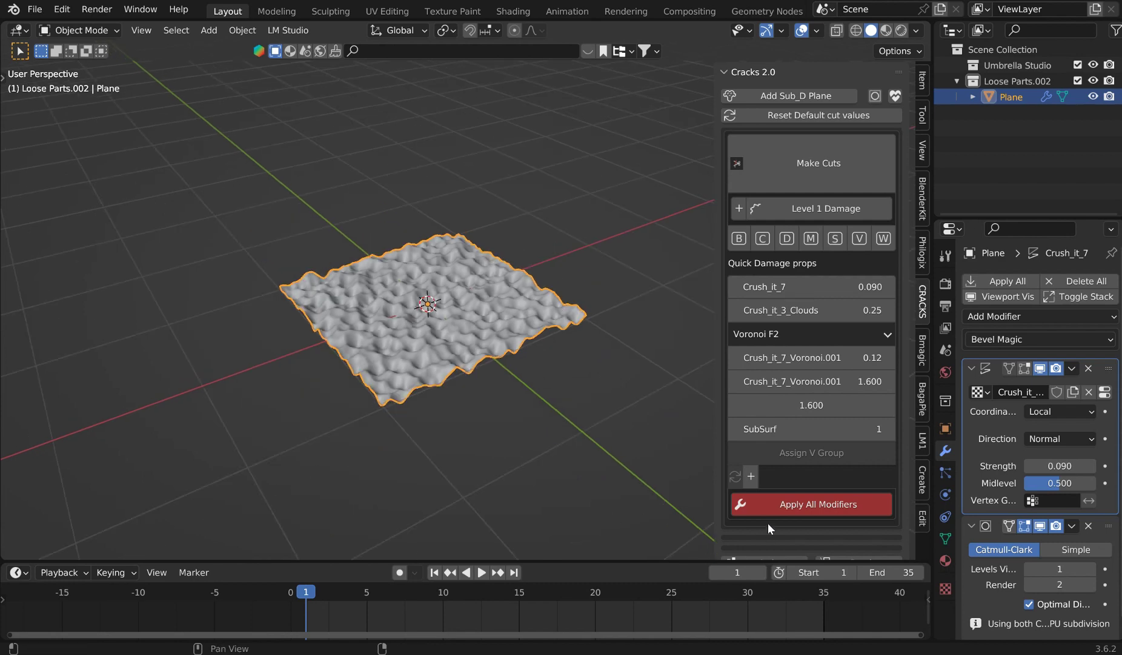
- Add a vertex group to the plane and assign it to the Crush_it_7 displacement modifier
left_click(751, 477)
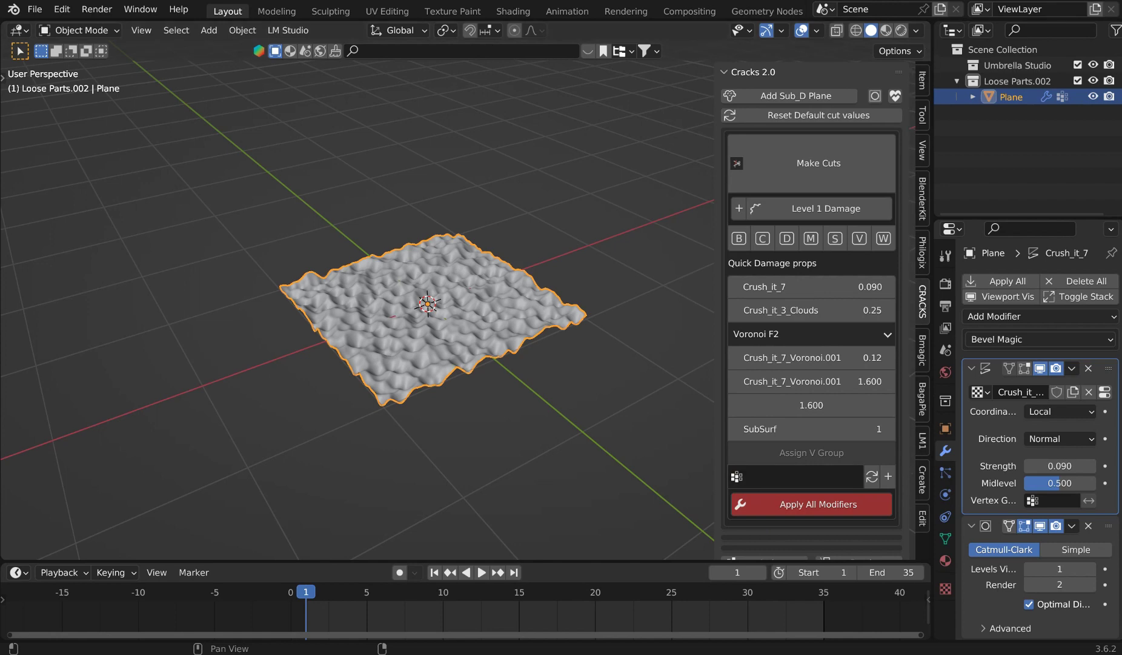
left_click(794, 477)
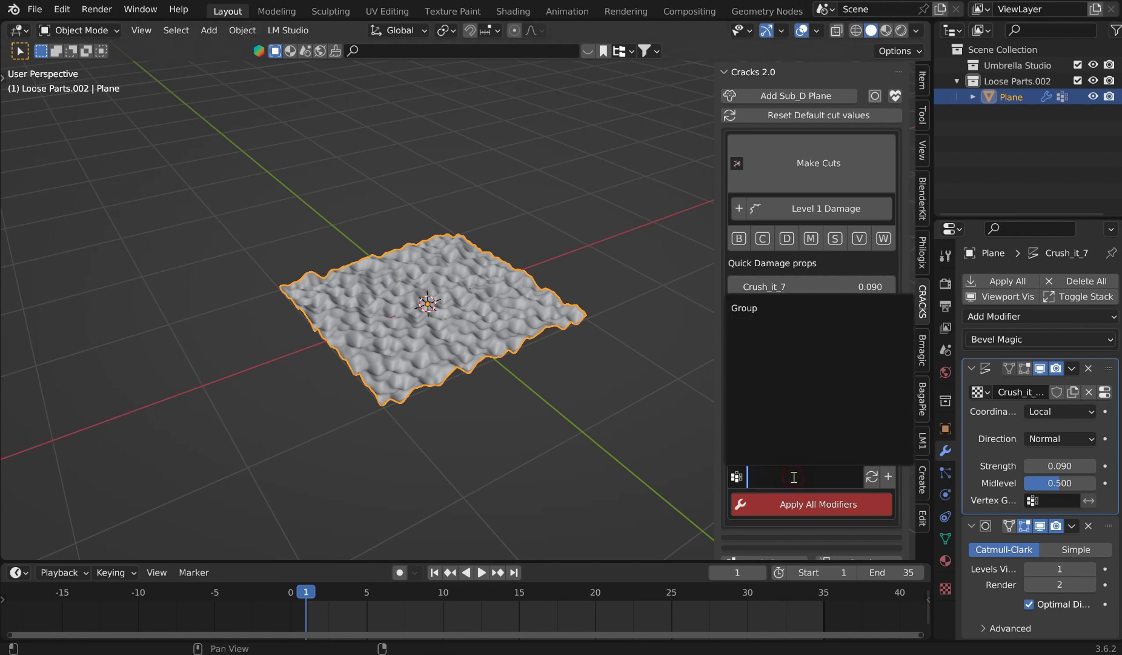
left_click(765, 307)
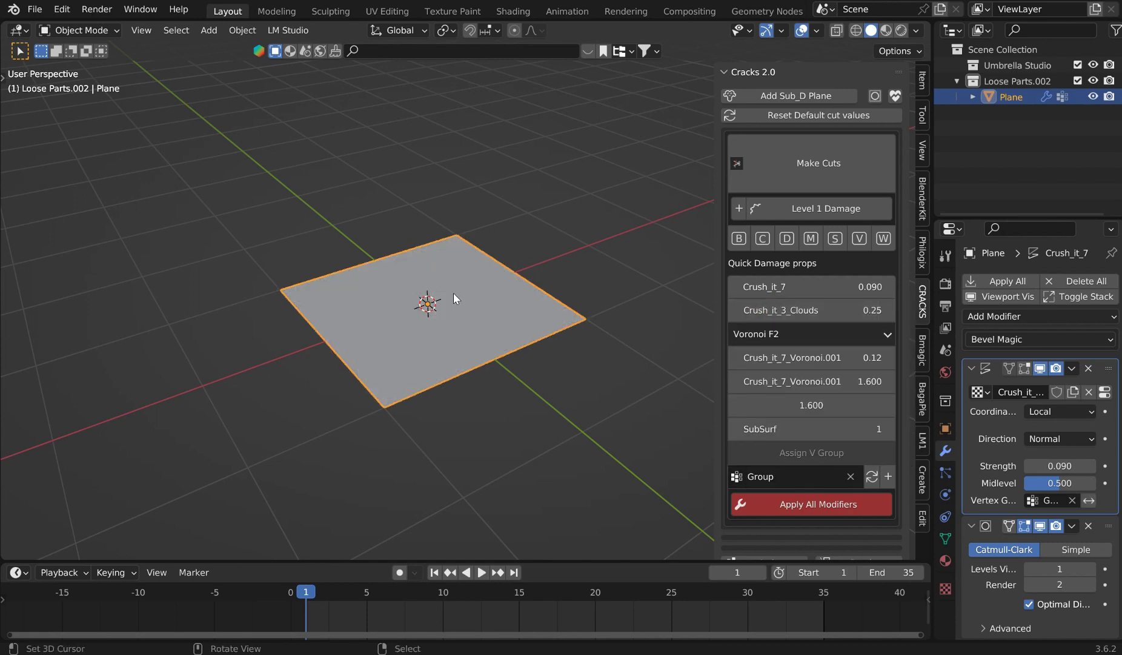
- In Edit Mode, circle-select a ring of vertices around the plane's centre with radius 25 and assign them to the vertex group
key("Tab")
left_click(343, 298)
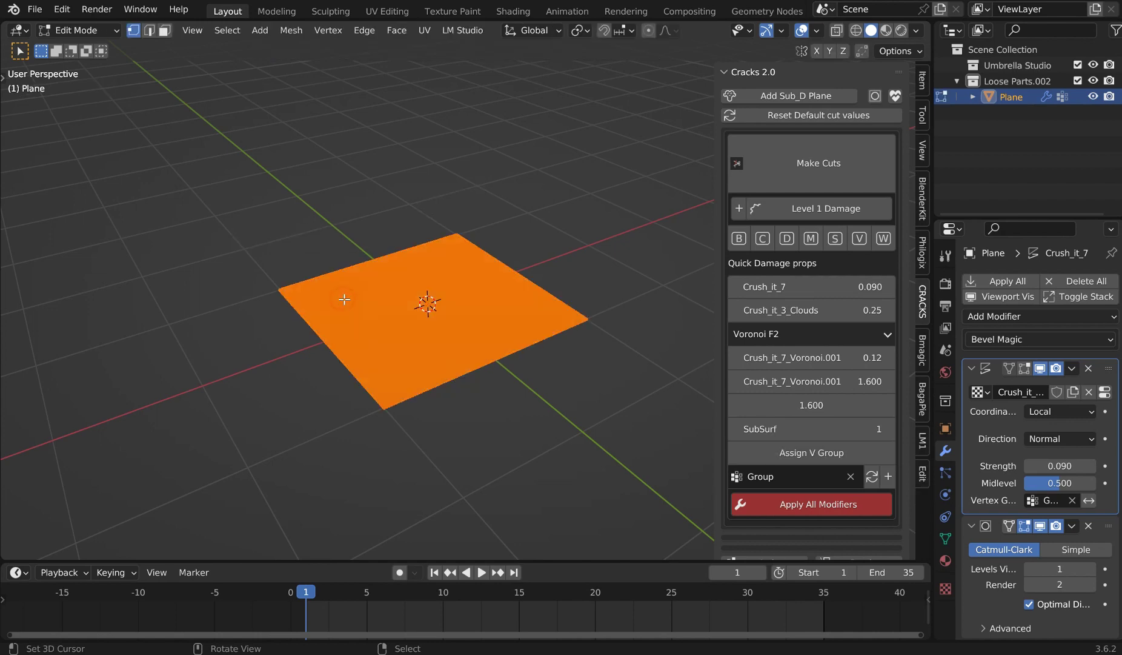
scroll(438, 247, "up", 4)
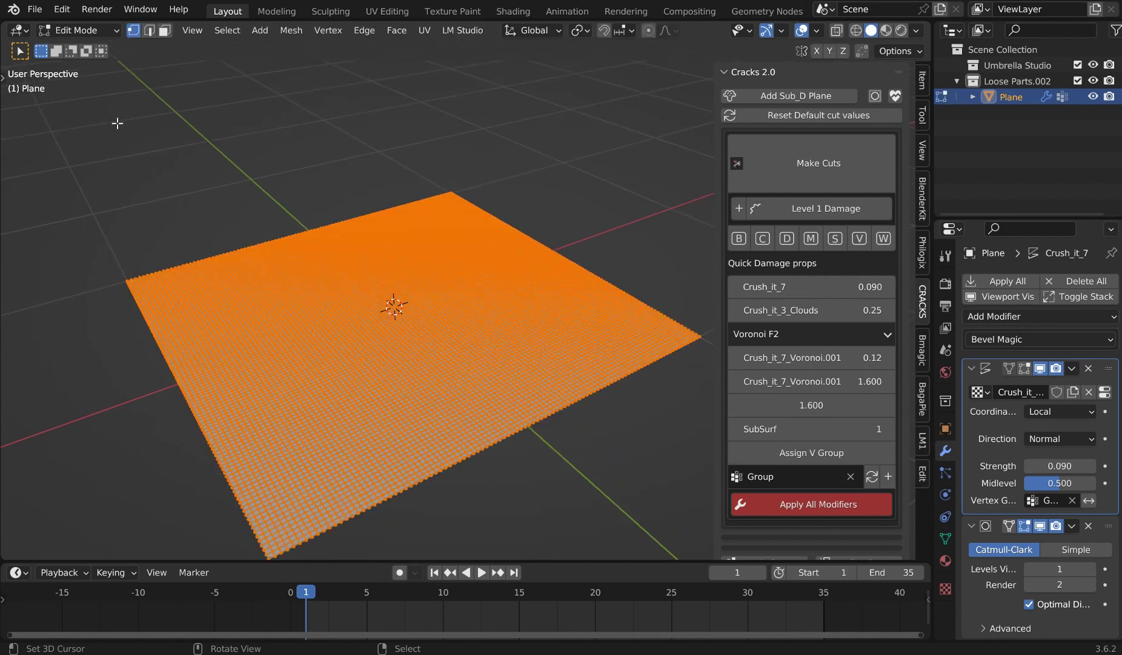
key("t")
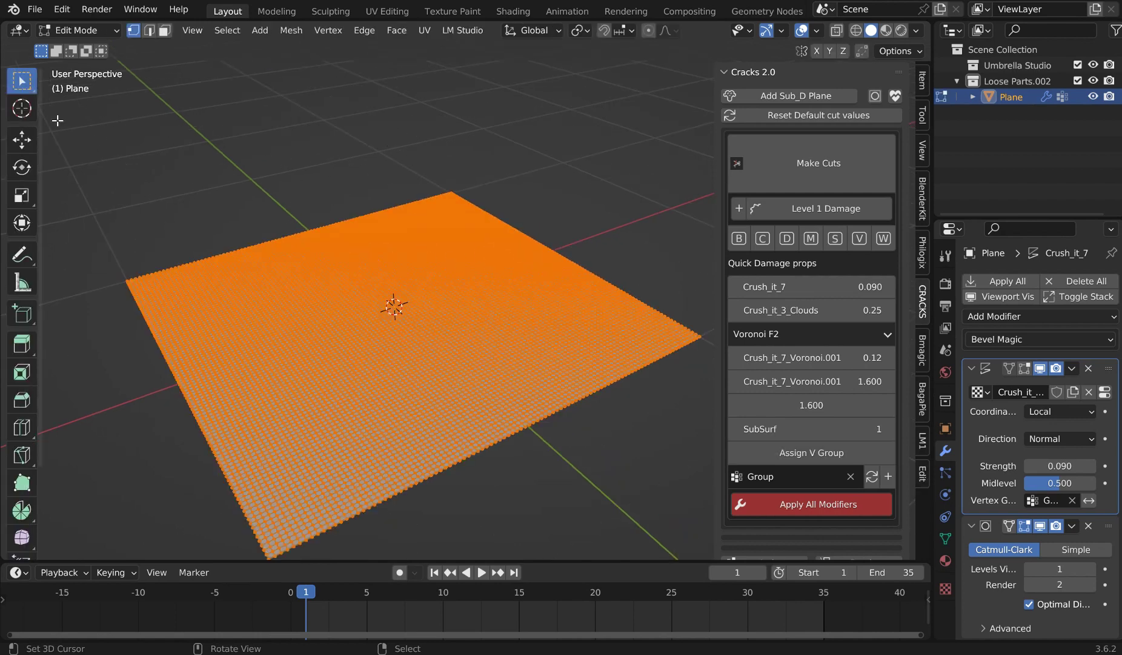
left_click(21, 81)
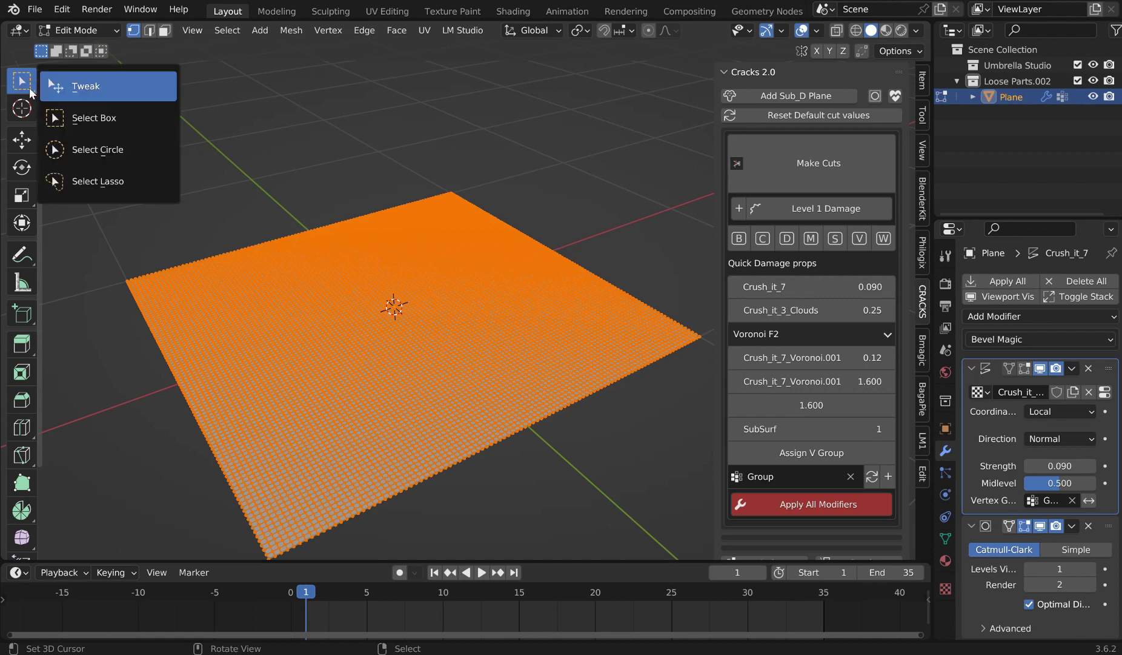
left_click(104, 156)
mouse_move(485, 281)
left_mouse_down()
mouse_move(338, 269)
mouse_move(271, 323)
mouse_move(330, 389)
mouse_move(449, 394)
mouse_move(514, 364)
mouse_move(534, 323)
mouse_move(509, 294)
mouse_move(458, 280)
mouse_move(347, 280)
mouse_move(293, 301)
mouse_move(269, 331)
mouse_move(301, 363)
left_mouse_up()
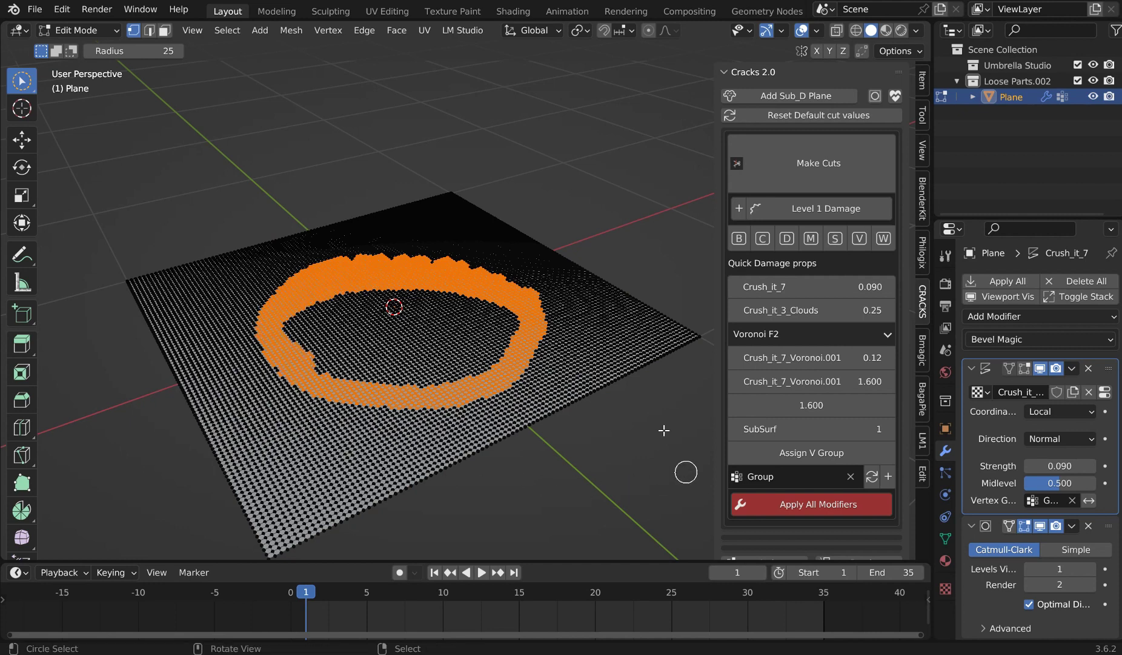
left_click(784, 454)
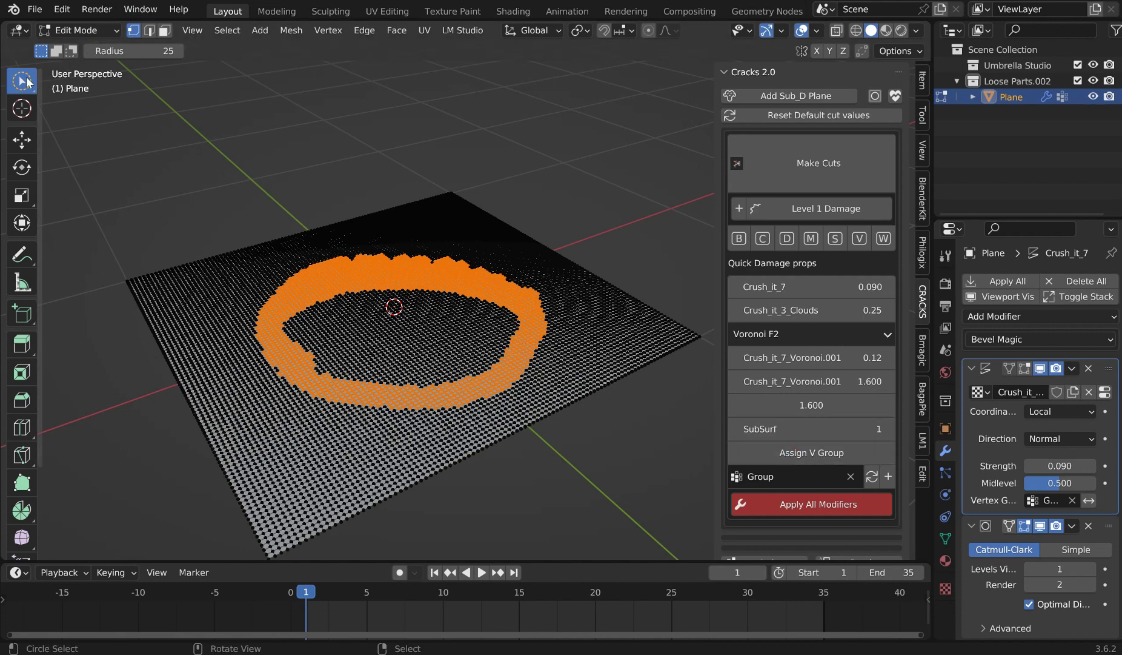
- Switch the selection tool back to Tweak and return the plane to Object Mode
left_click_drag(21, 81, 66, 83)
key("ctrl+Tab")
left_click(380, 228)
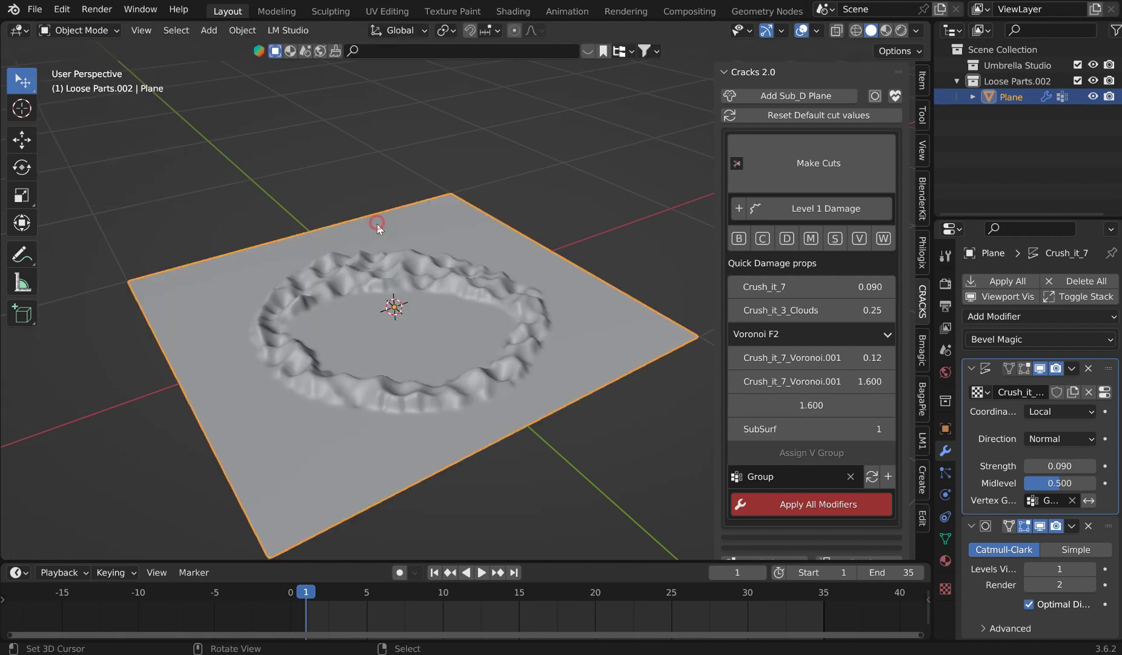
- Set Crush_it_3_Clouds to 0.48 and the two lower Crush_it_7 Voronoi values to 3.520
middle_click_drag(461, 309, 456, 205)
middle_click_drag(486, 262, 424, 297)
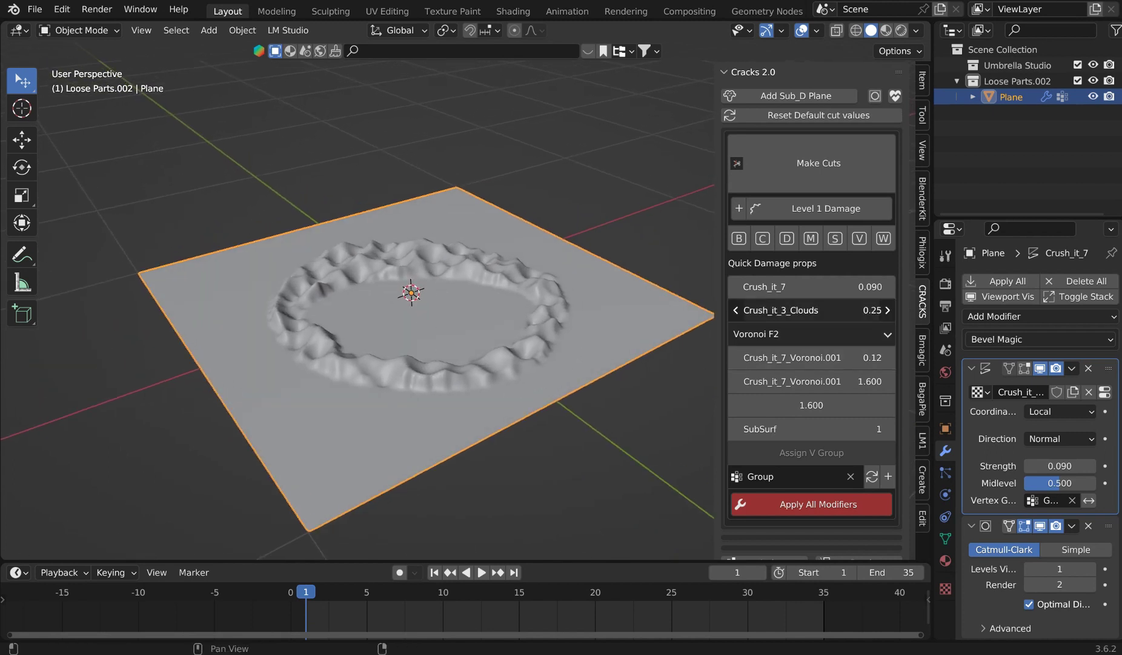
left_click_drag(812, 310, 794, 310)
left_click_drag(812, 357, 891, 380)
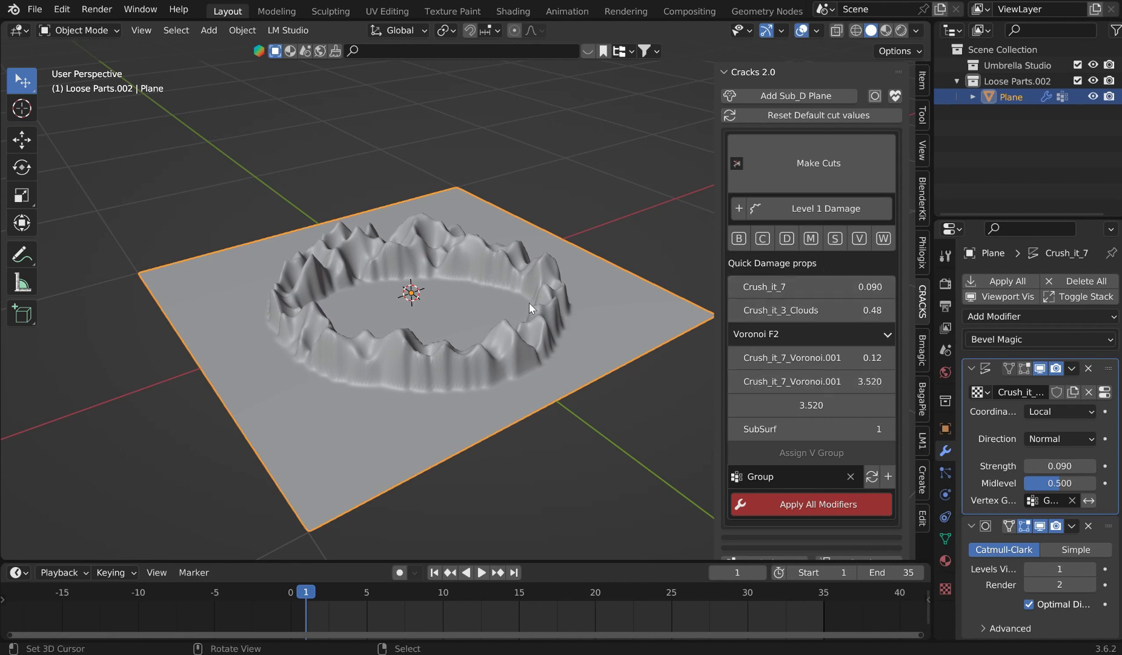
- Apply the Marble quick damage (M) on top of the plane's Voronoi ring and move the plane slightly off the 3D cursor
left_click(811, 239)
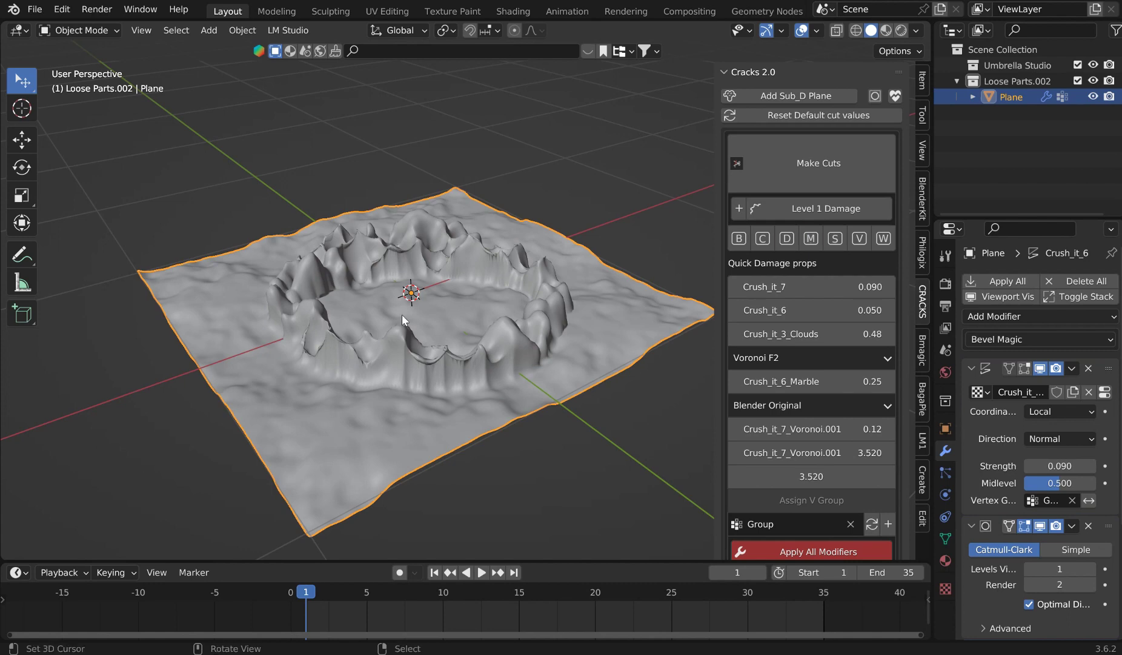
left_click_drag(316, 275, 335, 287)
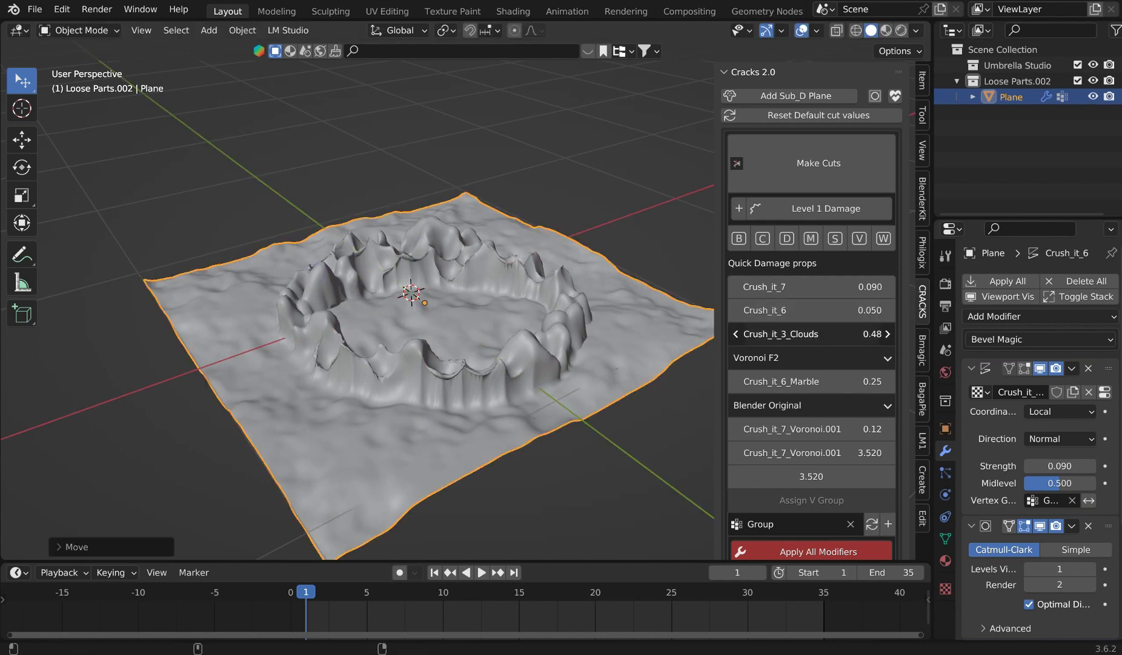
- Set Crush_it_3_Clouds to 0.36, Crush_it_6_Marble to 0.32 and the Crush_it_7 Voronoi size to 0.34
left_click_drag(751, 334, 758, 334)
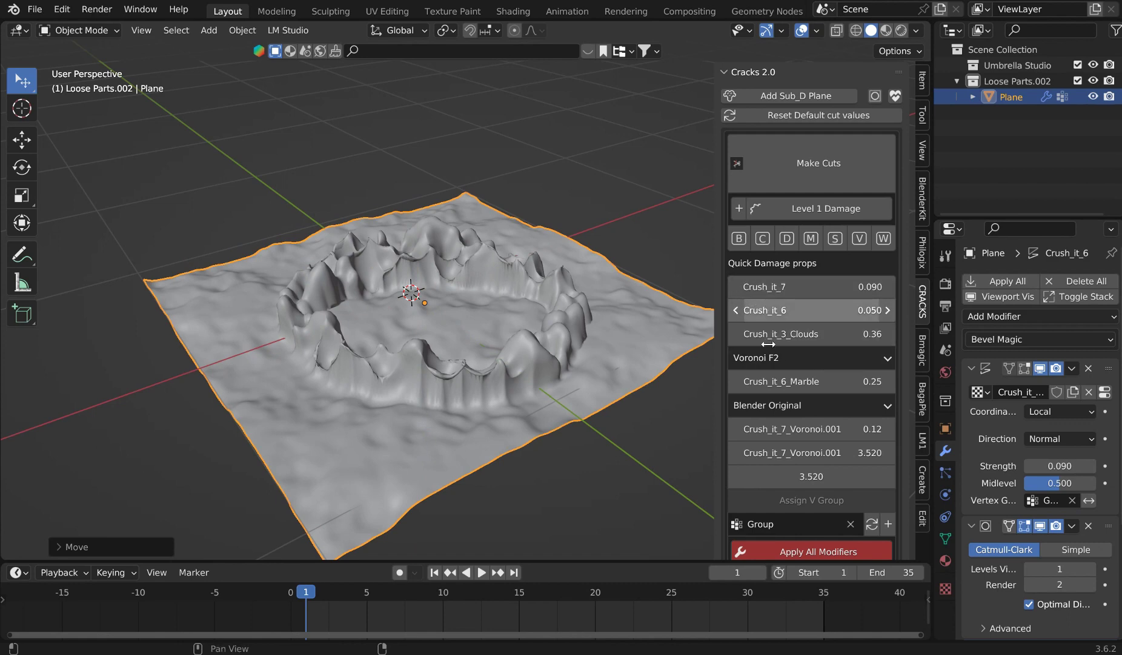
mouse_move(794, 381)
left_mouse_down()
mouse_move(806, 381)
mouse_move(792, 381)
left_mouse_up()
left_click_drag(784, 429, 796, 428)
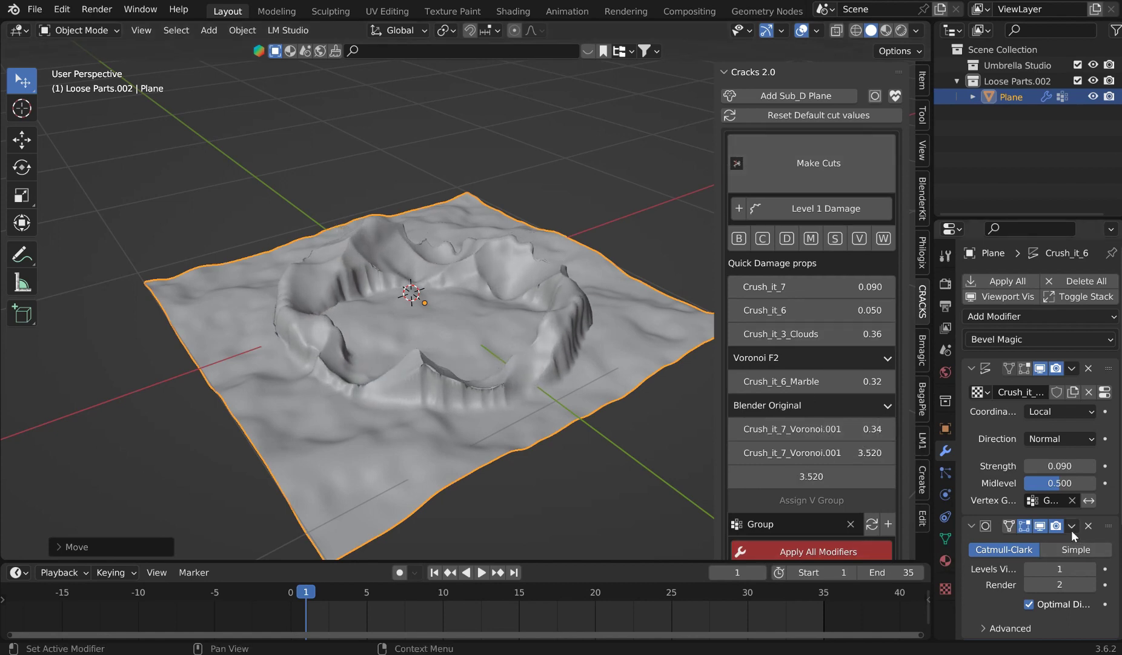
- Set the Subdivision modifier's viewport level to 2 on the plane
scroll(1072, 530, "down", 3)
left_click(1095, 498)
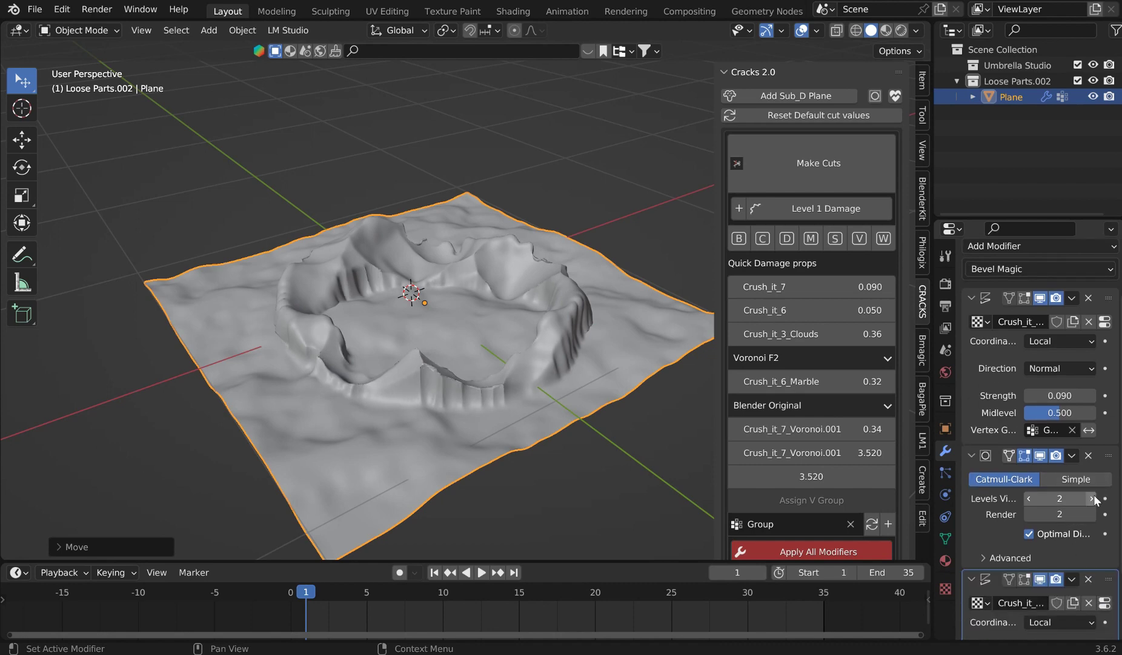
mouse_move(494, 347)
middle_mouse_down()
mouse_move(528, 341)
mouse_move(501, 347)
middle_mouse_up()
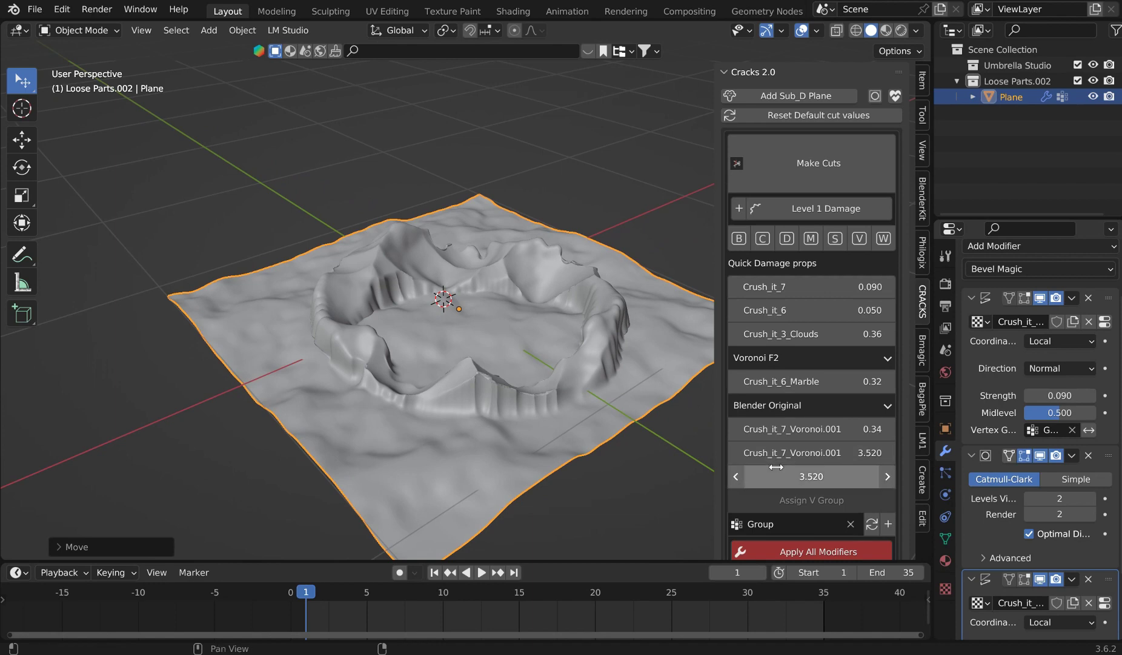
- Apply all modifiers on the damaged plane using the Cracks add-on
scroll(806, 452, "down", 3)
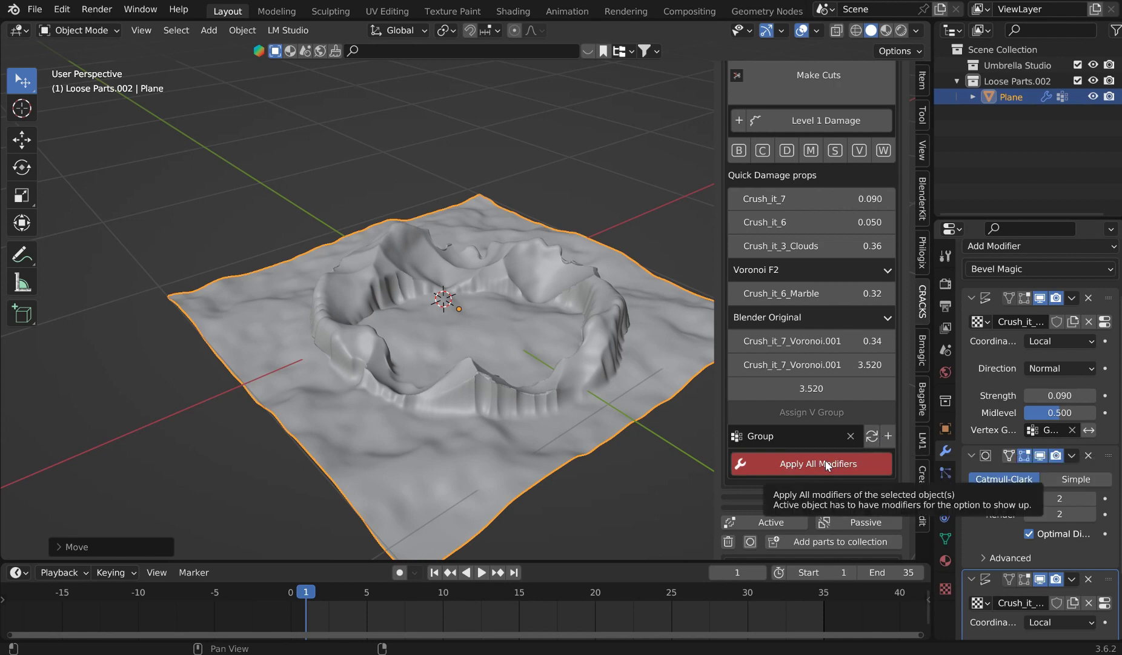
scroll(849, 327, "up", 3)
mouse_move(517, 273)
middle_mouse_down()
mouse_move(507, 280)
mouse_move(512, 265)
middle_mouse_up()
scroll(494, 258, "up", 2)
scroll(434, 286, "down", 2)
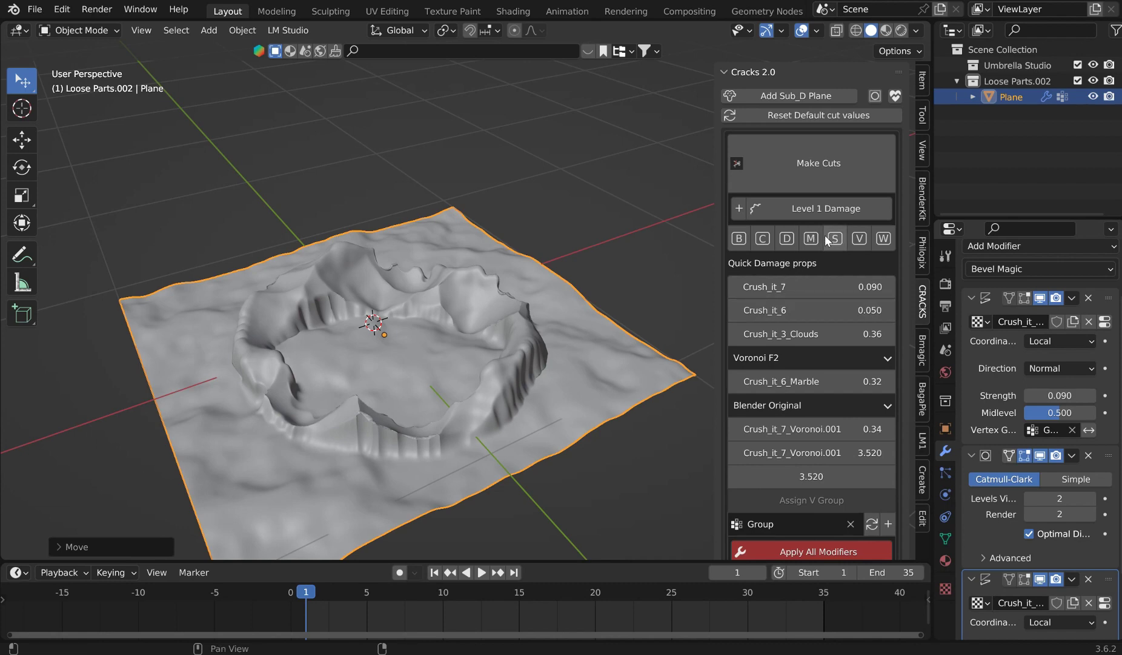
scroll(601, 166, "down", 6)
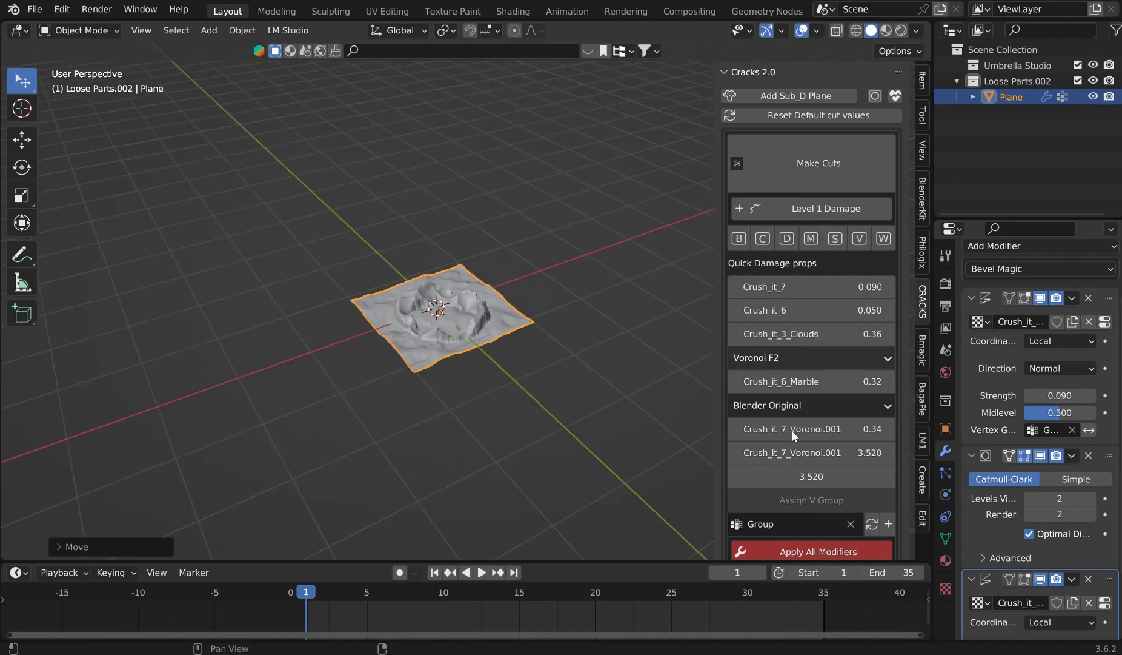
scroll(820, 485, "down", 2)
left_click(815, 501)
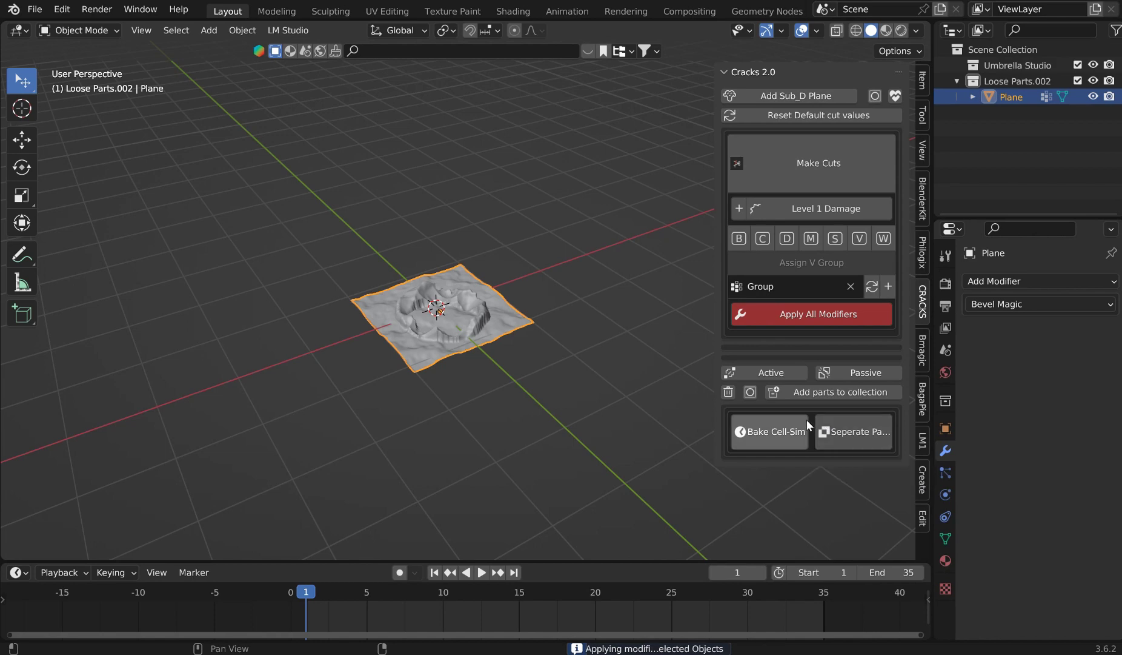
- Inspect the crater ring's ridges and folds on the plane up close and from a distance
scroll(478, 257, "up", 8)
middle_click_drag(477, 260, 489, 246)
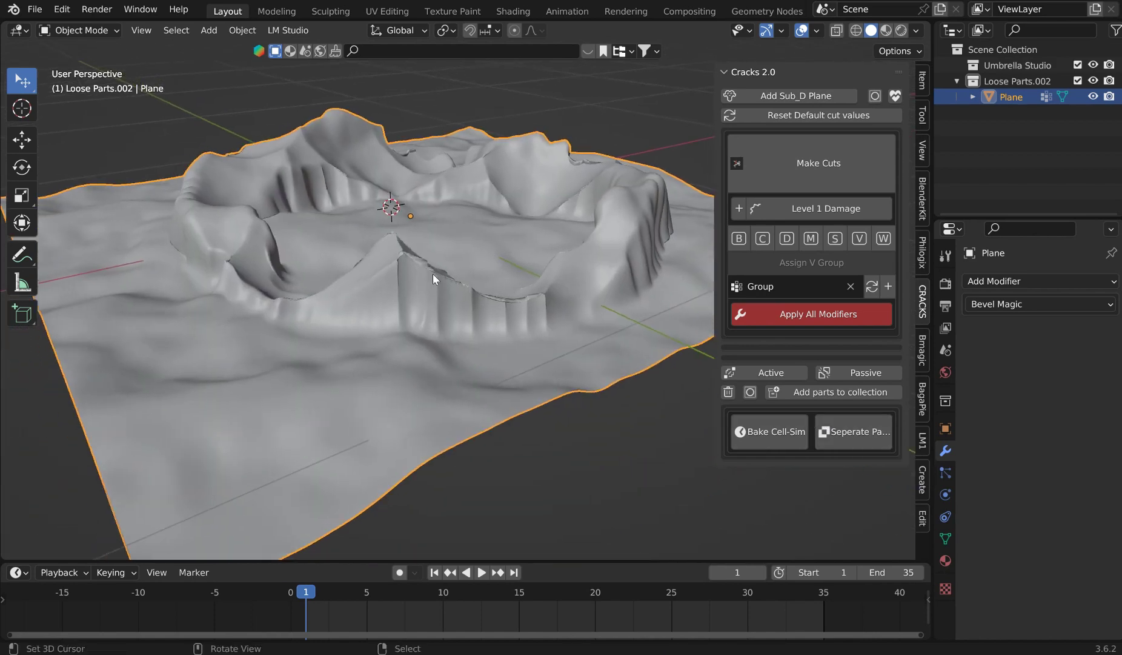
scroll(492, 193, "down", 5)
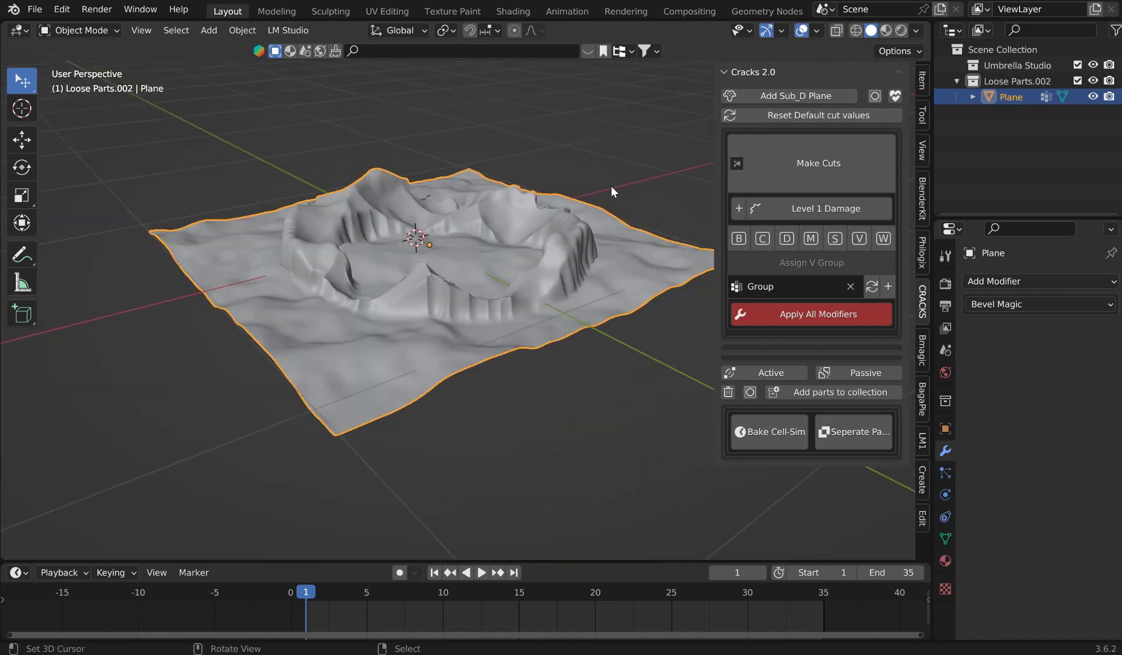
scroll(633, 147, "up", 6)
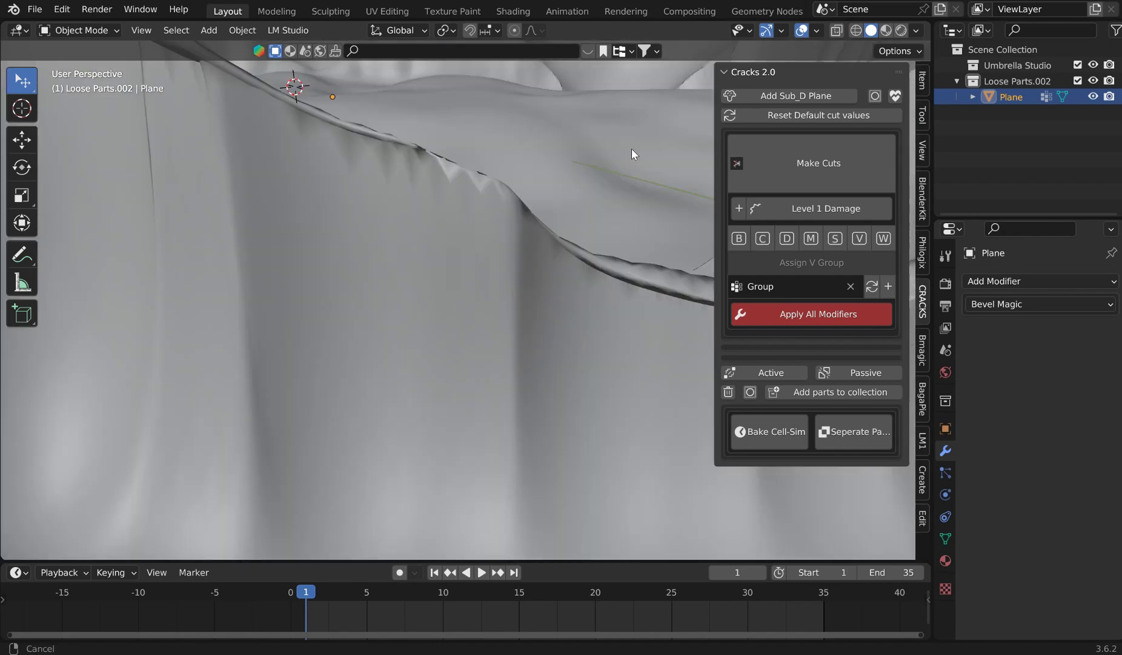
scroll(632, 148, "down", 2)
scroll(615, 160, "down", 2)
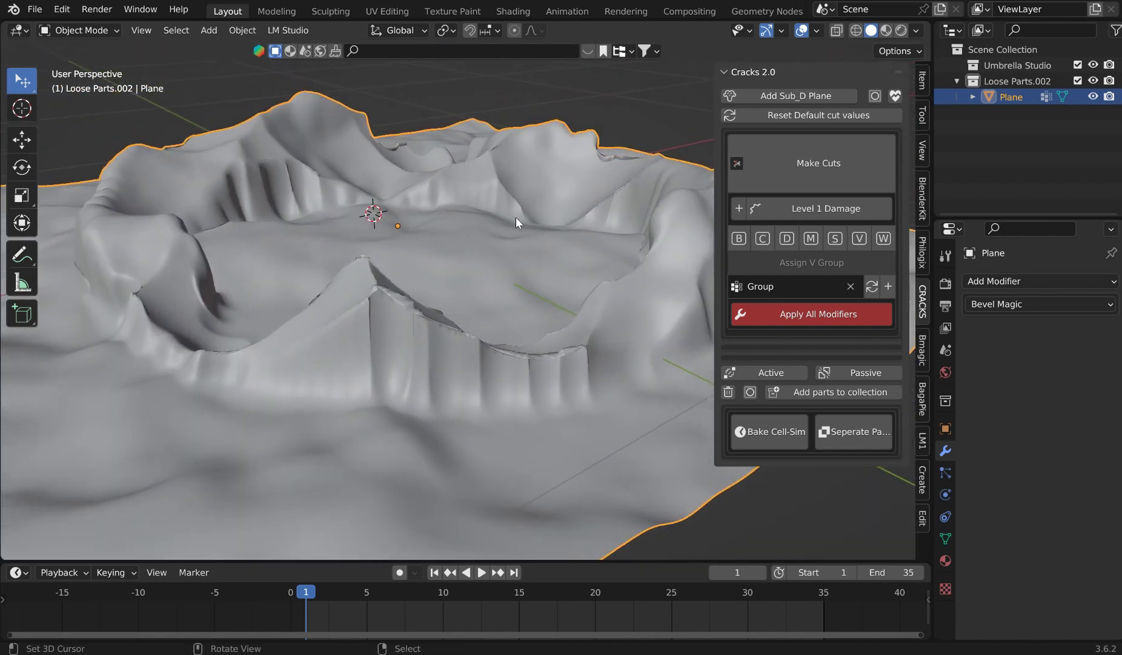
scroll(485, 229, "down", 3)
middle_click_drag(485, 229, 511, 212)
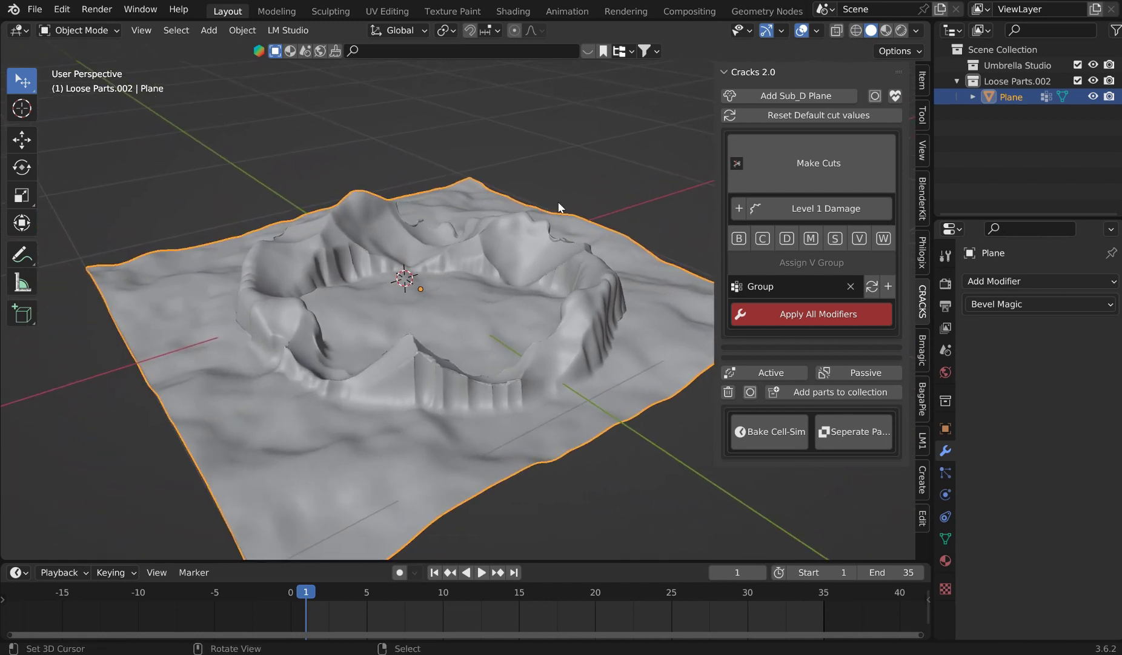